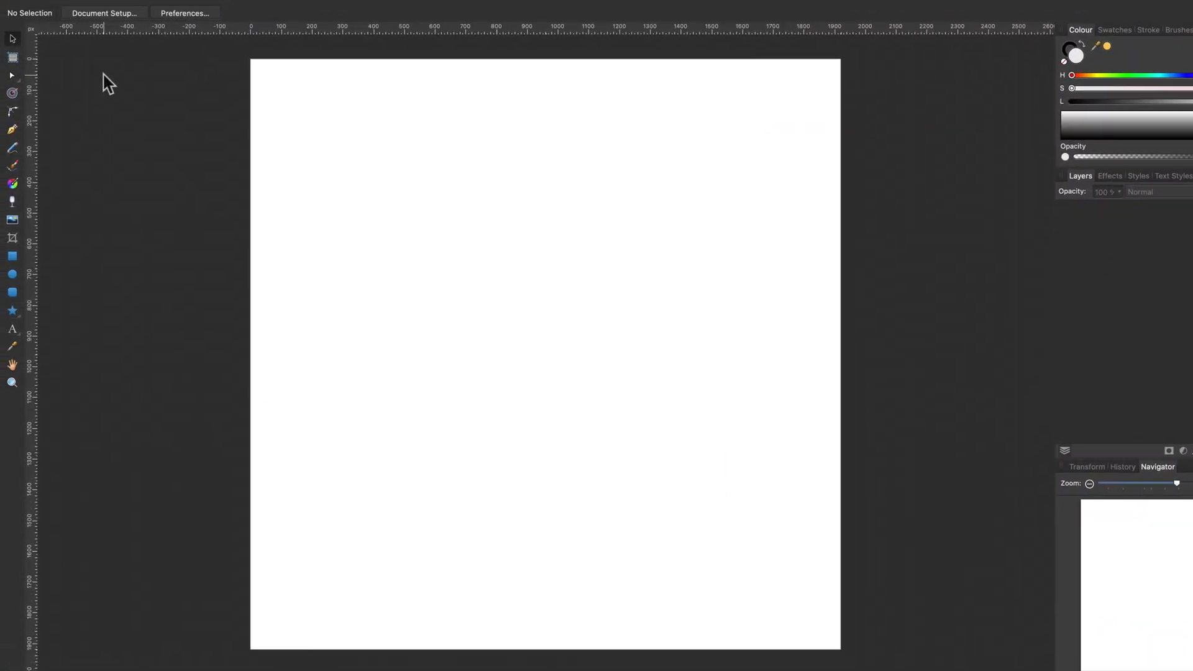
- Draw a large cloud outward from the page centre and reduce it to 8 bubbles
click(21, 253)
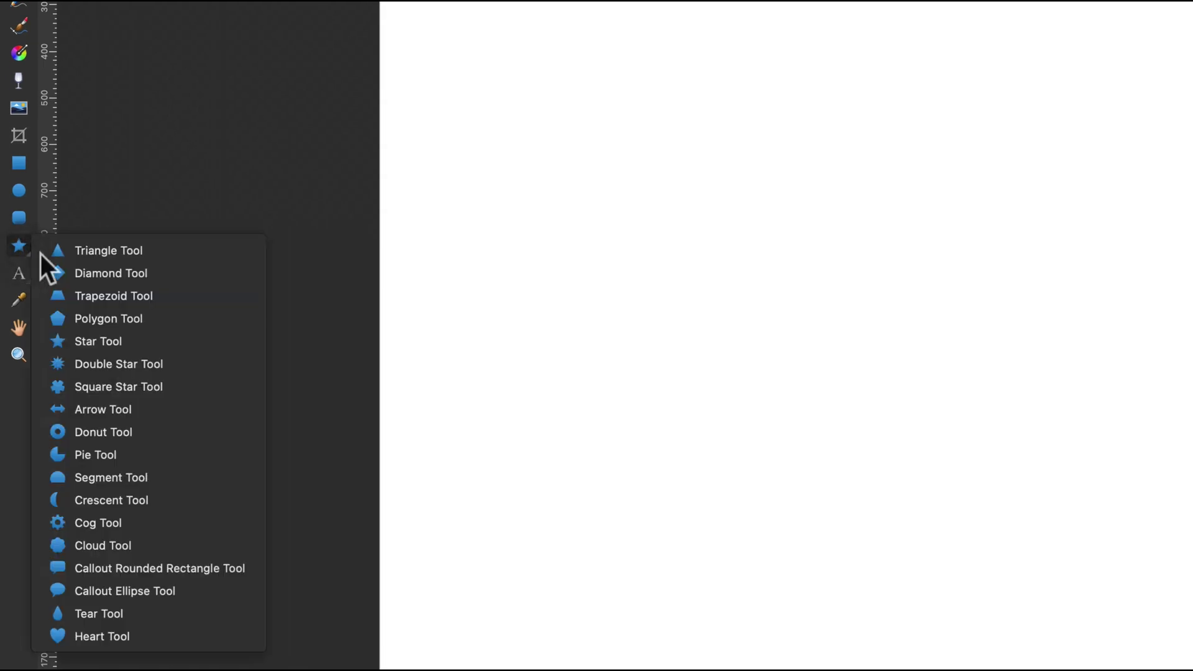
click(121, 546)
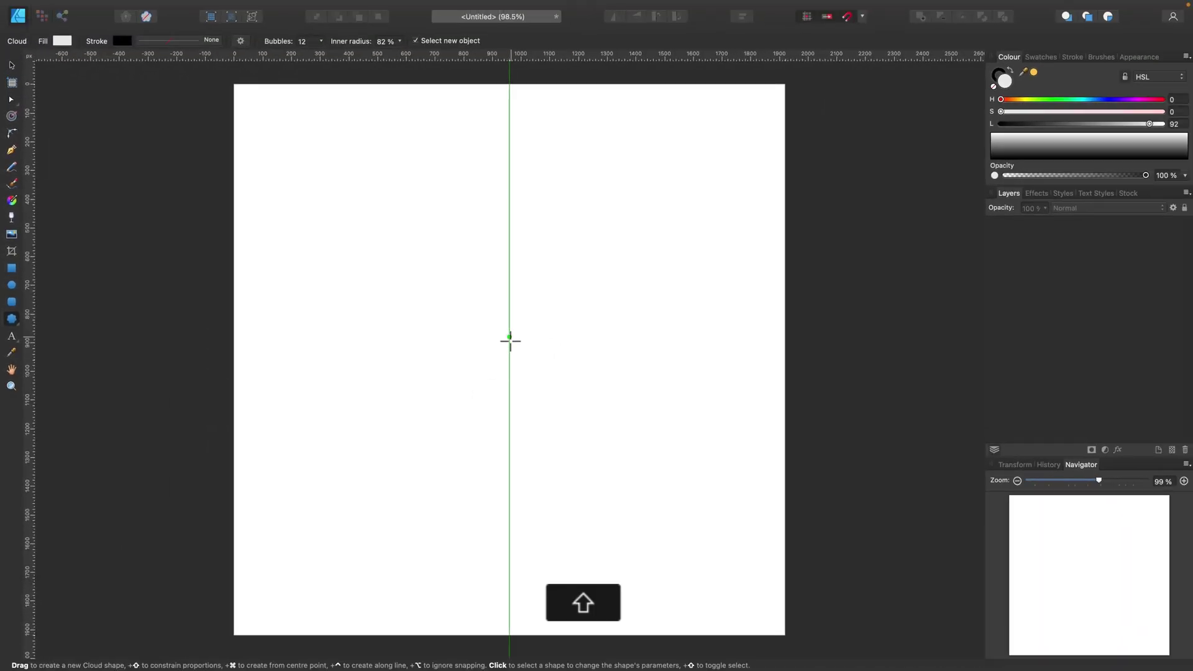
drag(509, 341, 839, 151)
click(321, 41)
drag(320, 54, 310, 55)
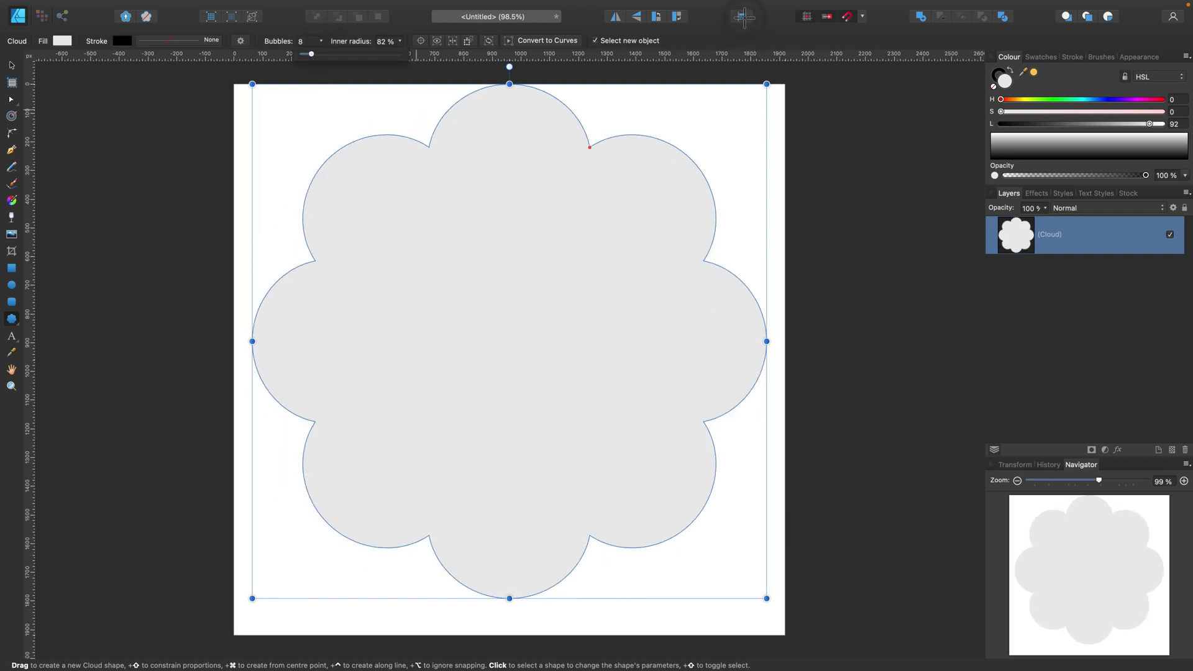
- Centre the cloud horizontally and vertically on the page and set its inner radius to 77%
click(744, 17)
click(765, 51)
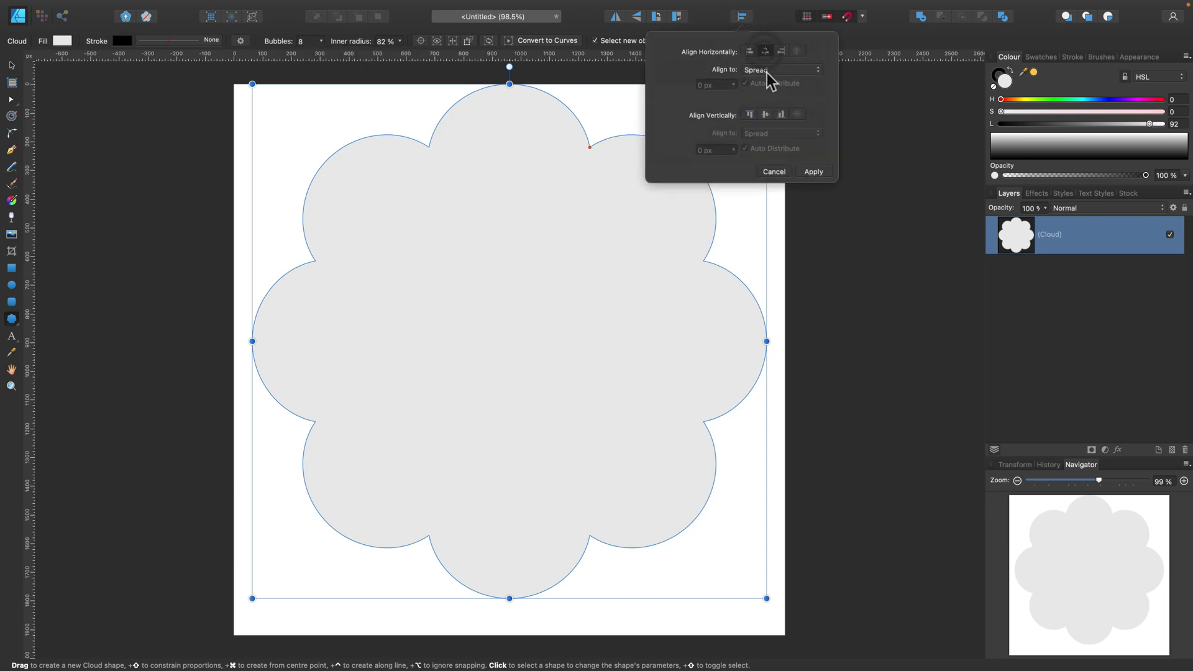
click(765, 114)
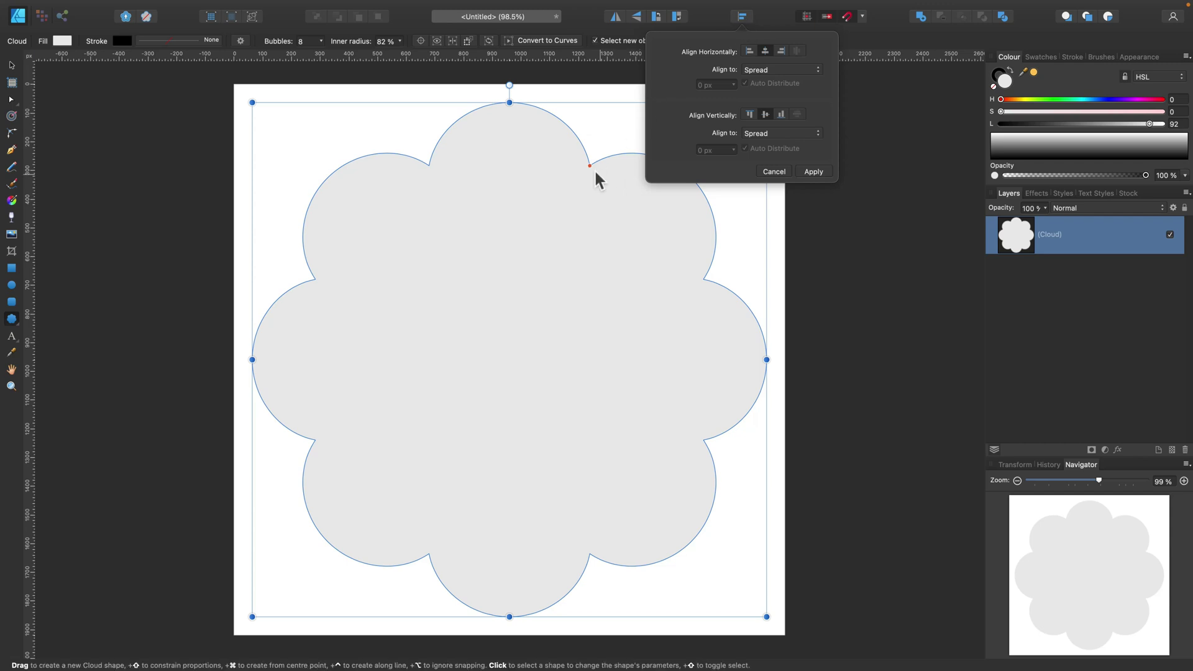
mouse_move(591, 166)
mouse_down()
mouse_move(578, 184)
mouse_move(610, 132)
mouse_move(584, 178)
mouse_up()
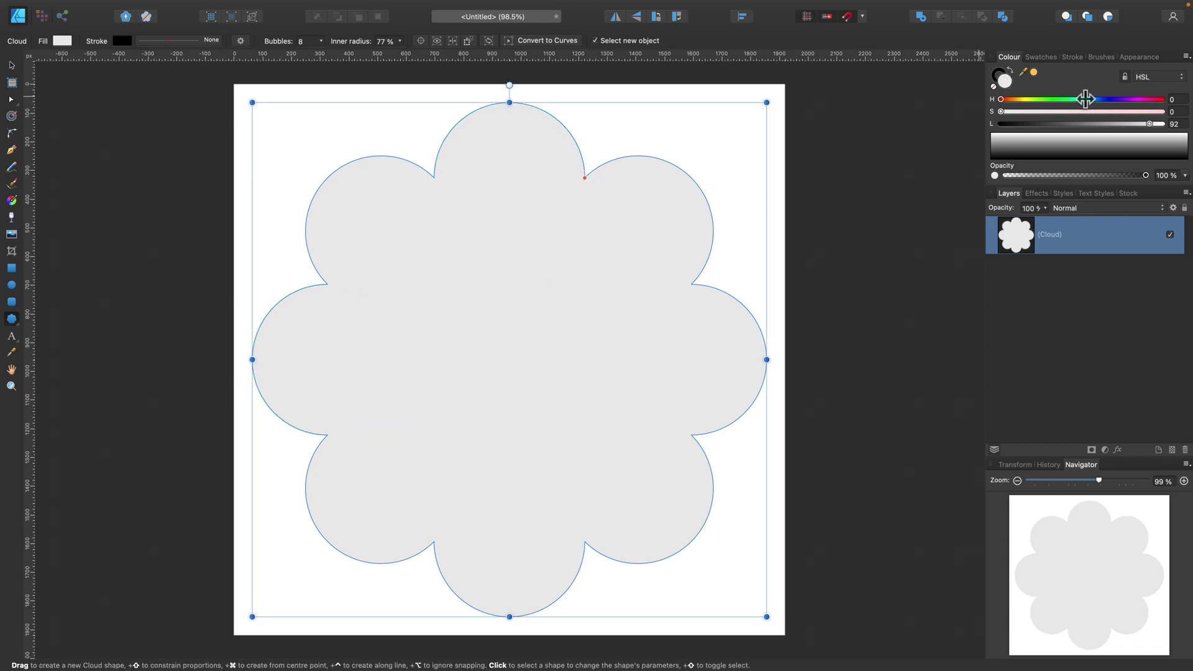
- Fill the cloud with a light cyan colour
click(1084, 99)
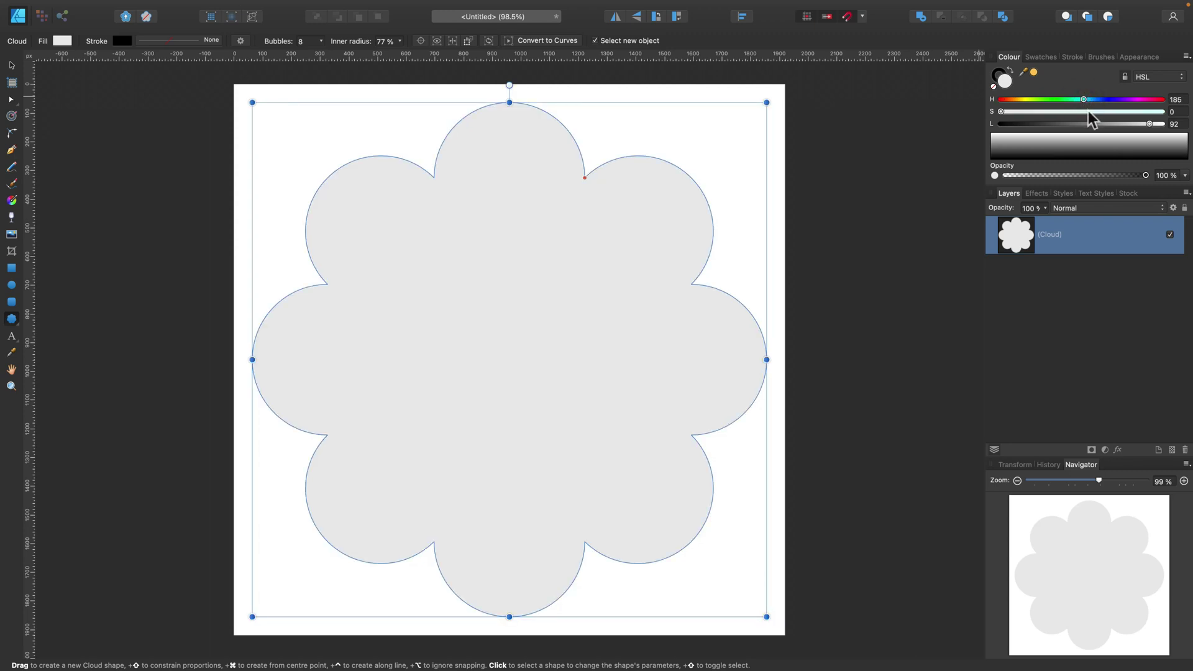
click(1096, 112)
mouse_move(1149, 123)
mouse_down()
mouse_move(1130, 123)
mouse_move(1134, 111)
mouse_up()
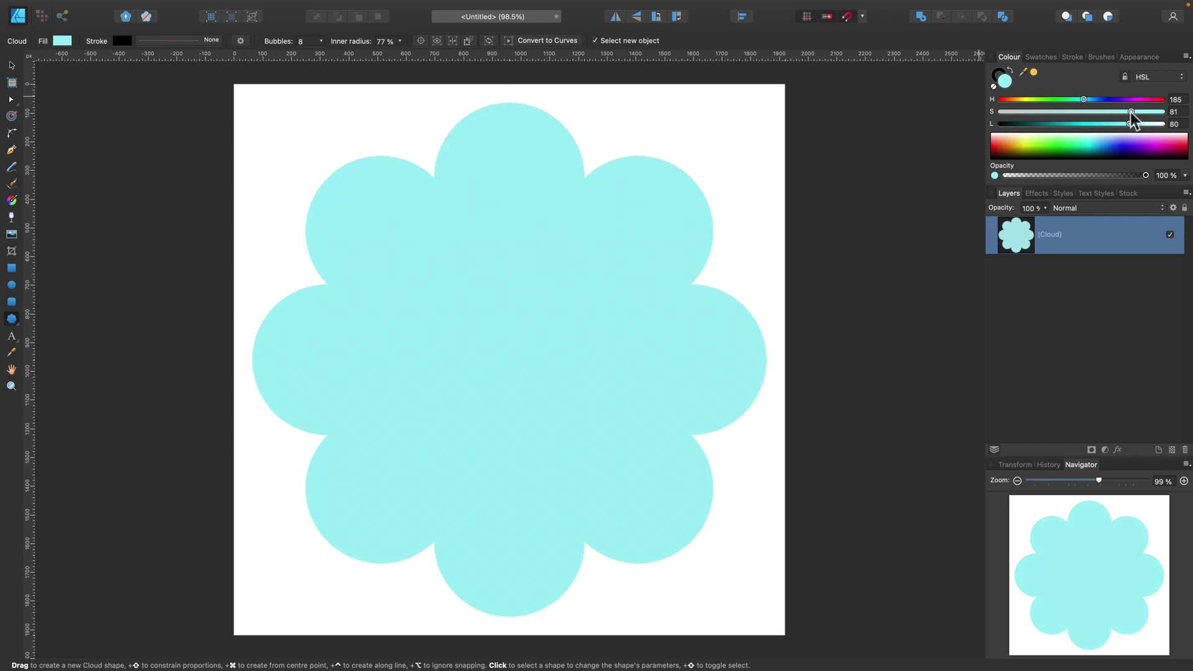
- Give the cloud's outline a width of 2.5 pt
click(998, 74)
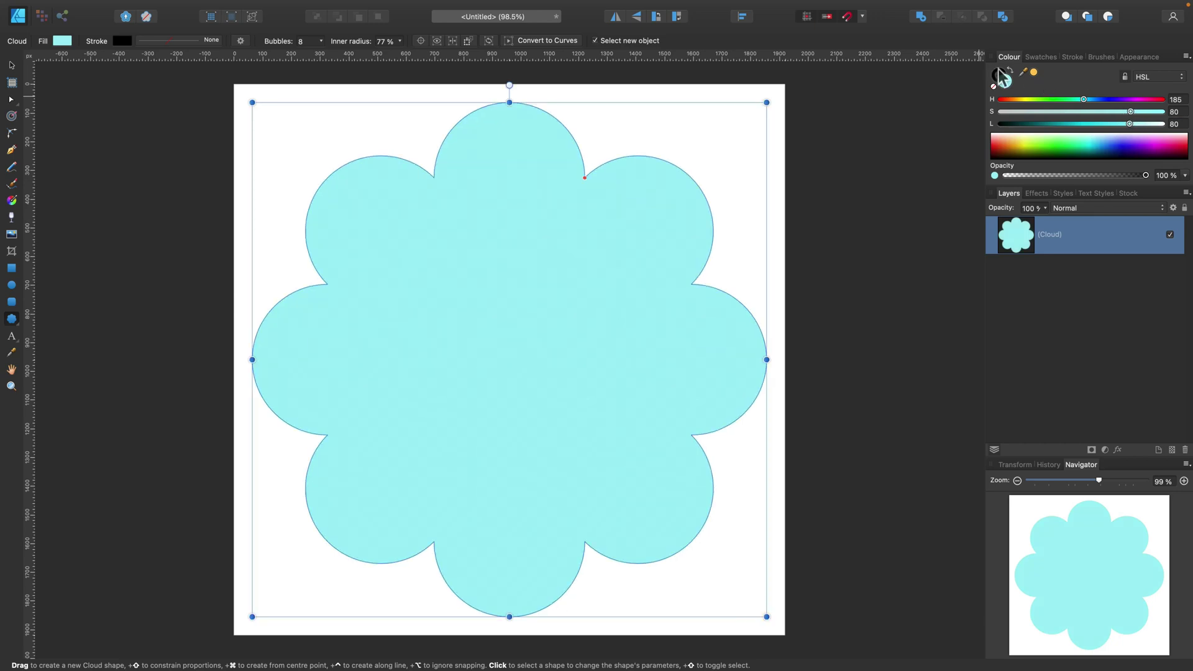
click(1073, 57)
mouse_move(1033, 87)
mouse_down()
mouse_move(1019, 88)
mouse_move(1050, 88)
mouse_up()
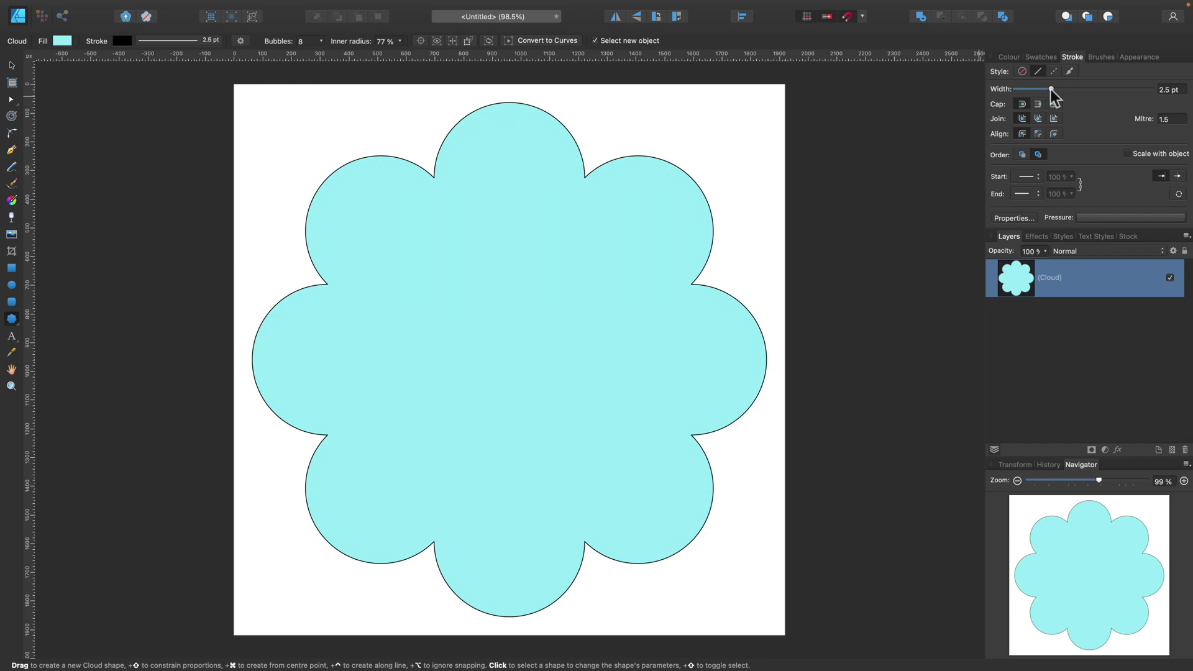
- Colour the outline dark blue at HSL 219, 50, 30
click(1008, 58)
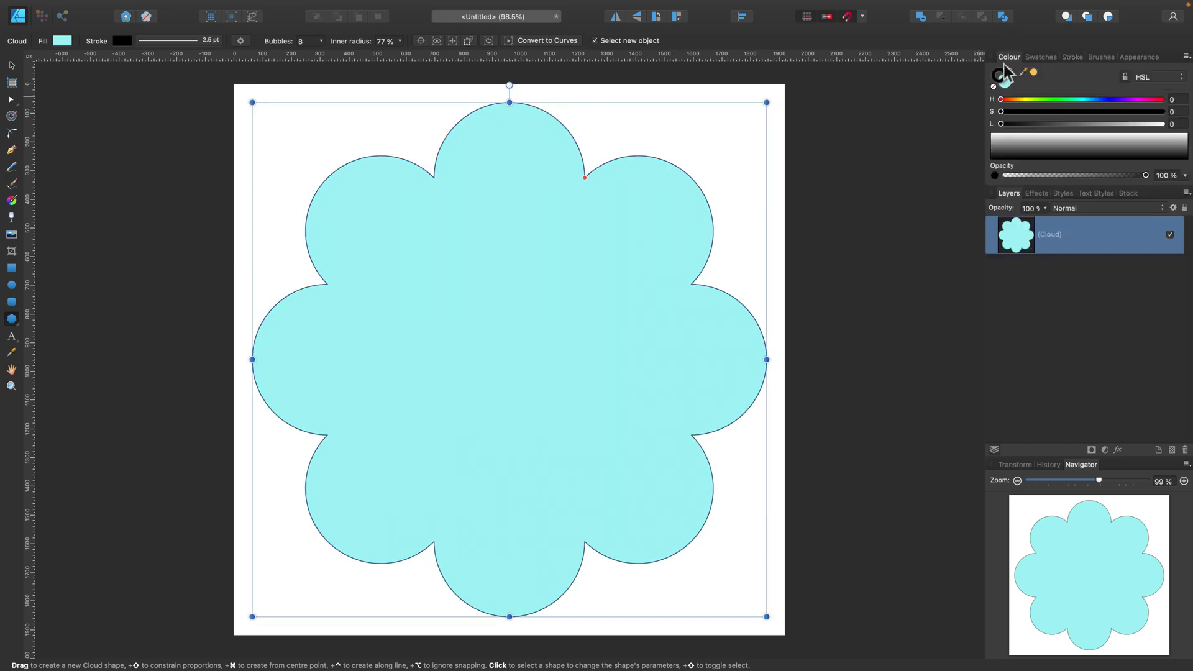
click(1099, 100)
click(1079, 111)
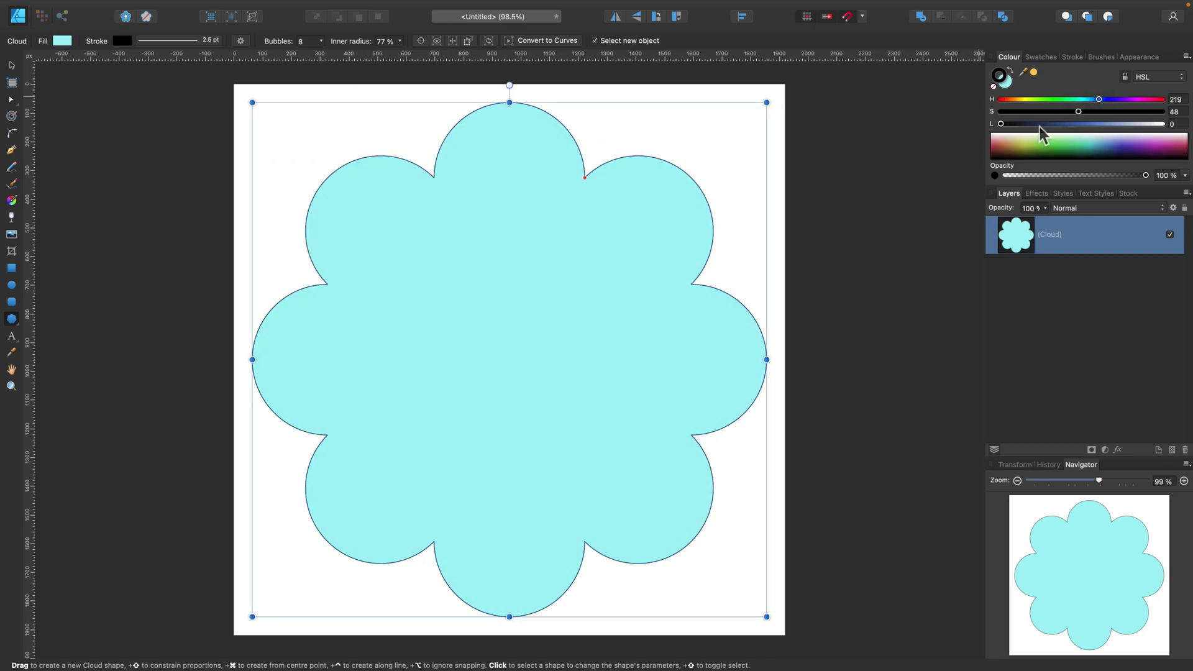
drag(1039, 125, 1049, 125)
click(1175, 112)
text(50)
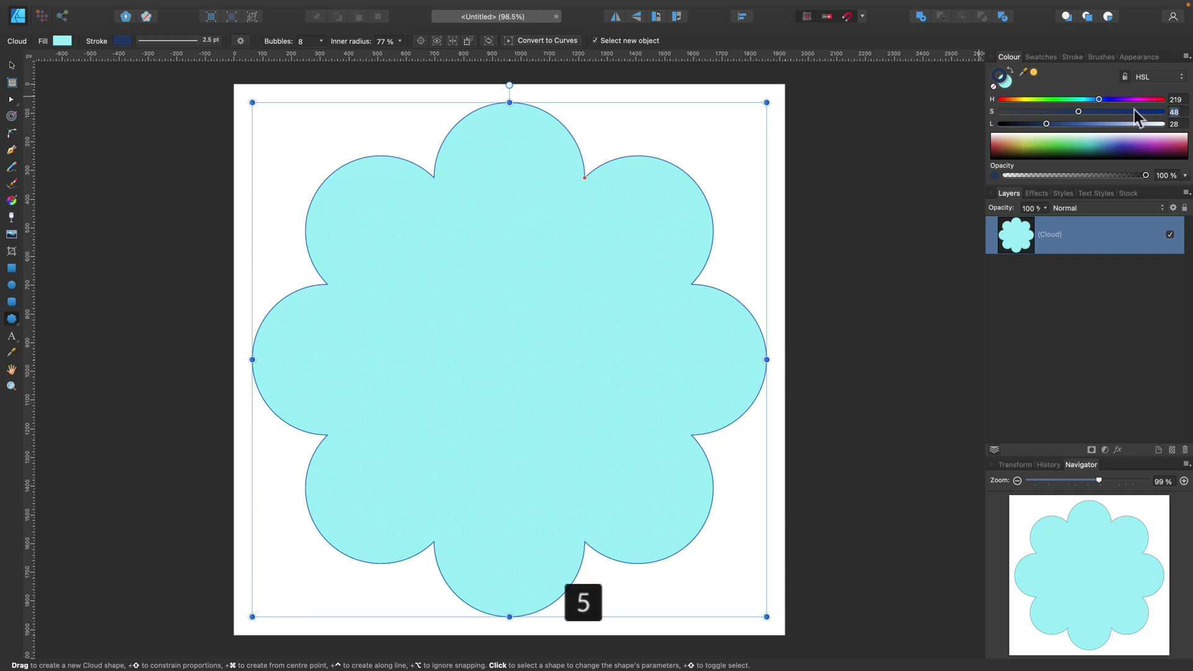
click(1173, 124)
text(30)
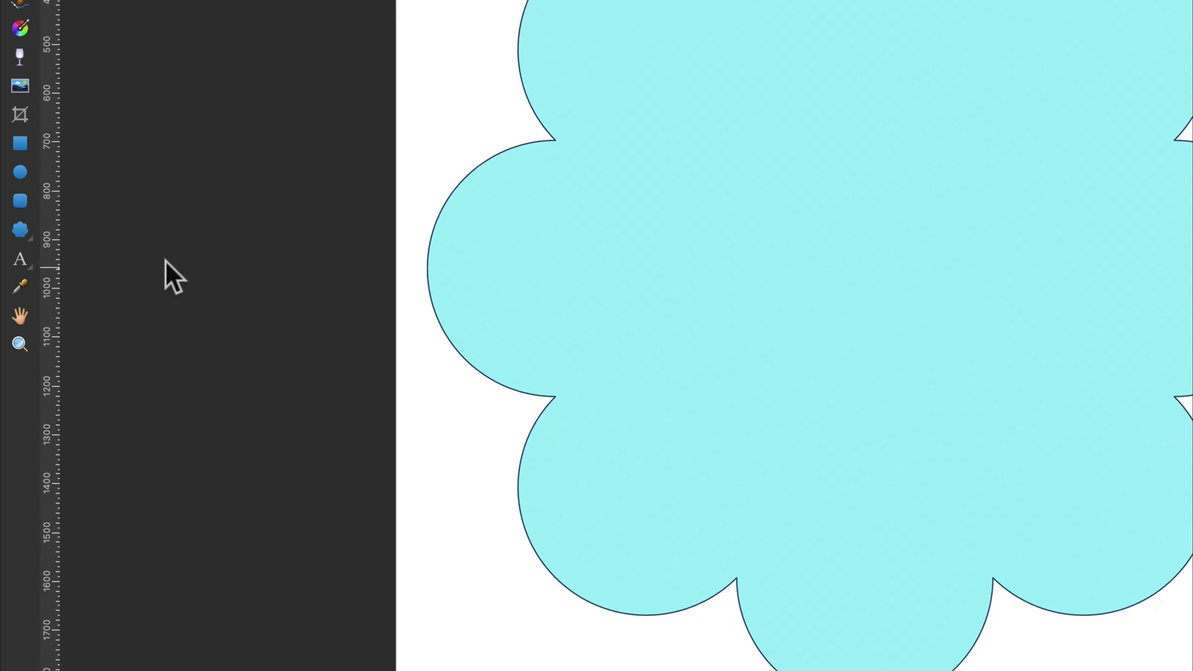
- Draw a large cog from the page centre covering the cloud, with 8 teeth
click(26, 236)
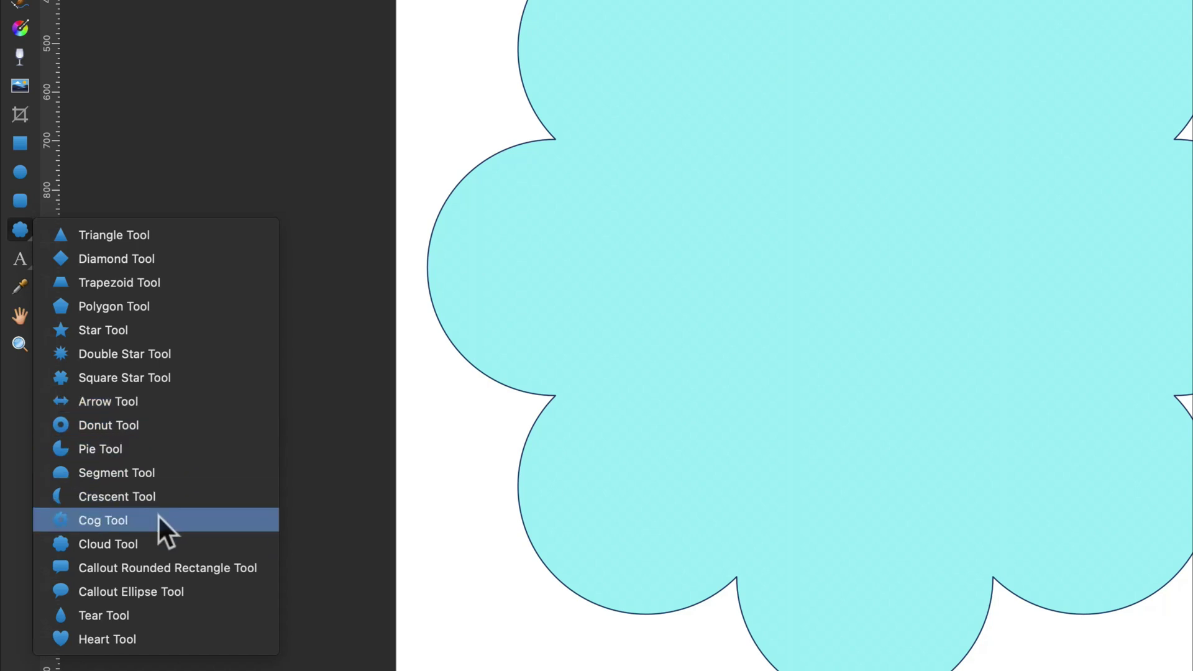
click(114, 519)
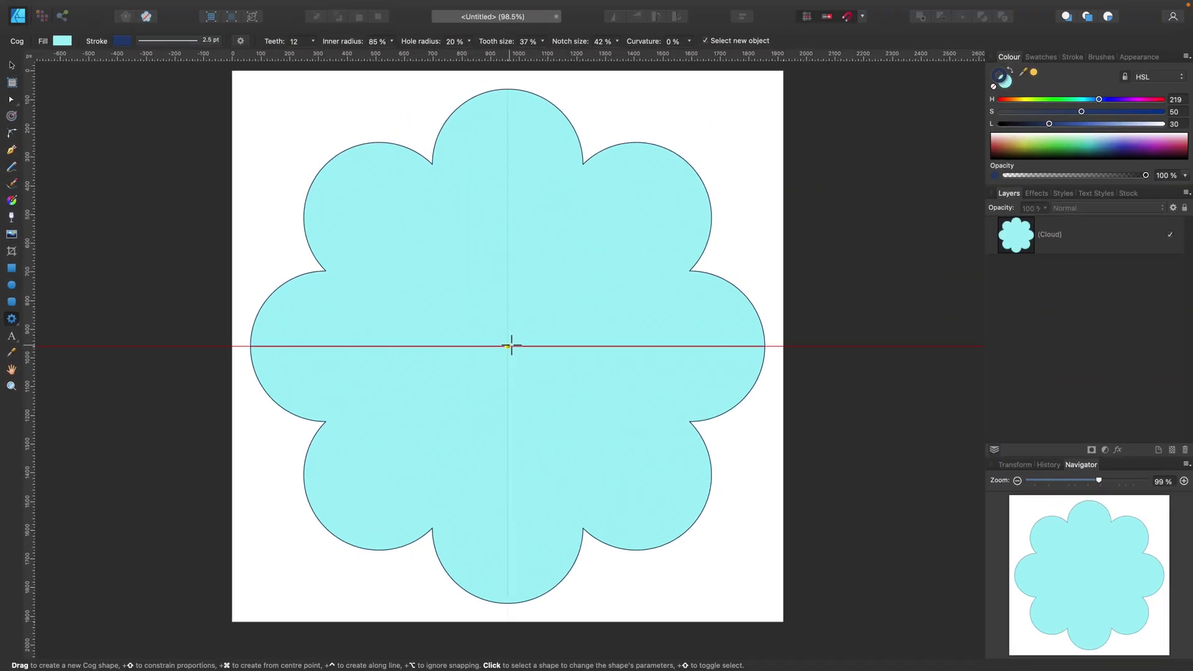
drag(662, 309, 811, 193)
drag(624, 256, 773, 121)
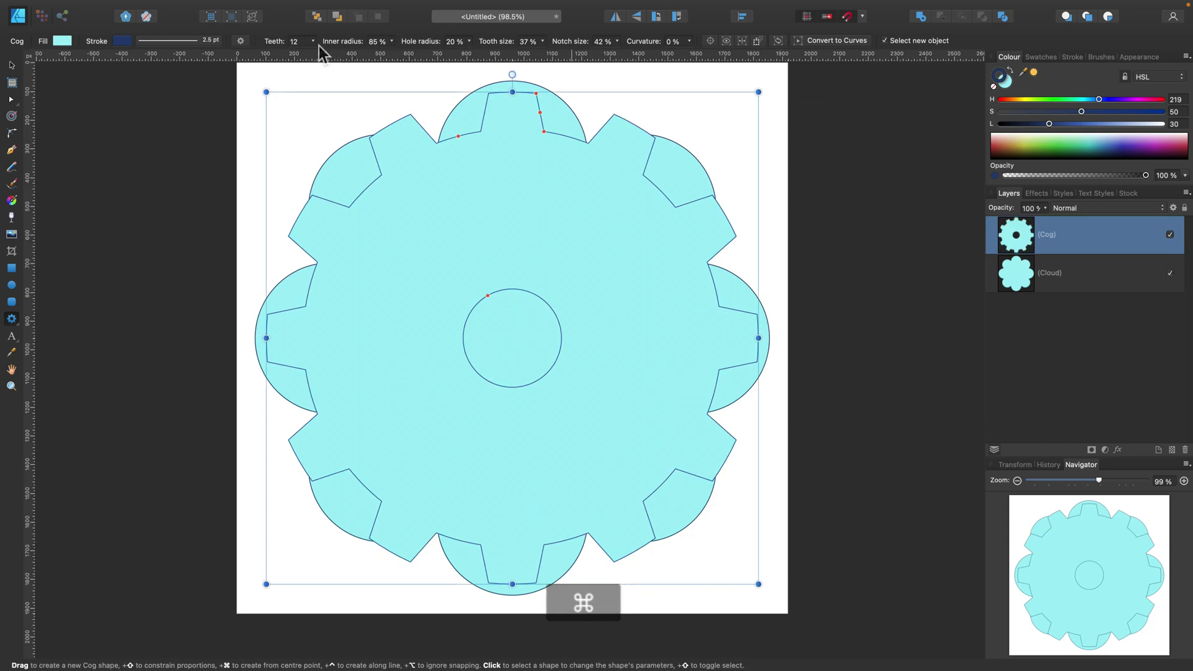
click(300, 41)
text(8)
key(Return)
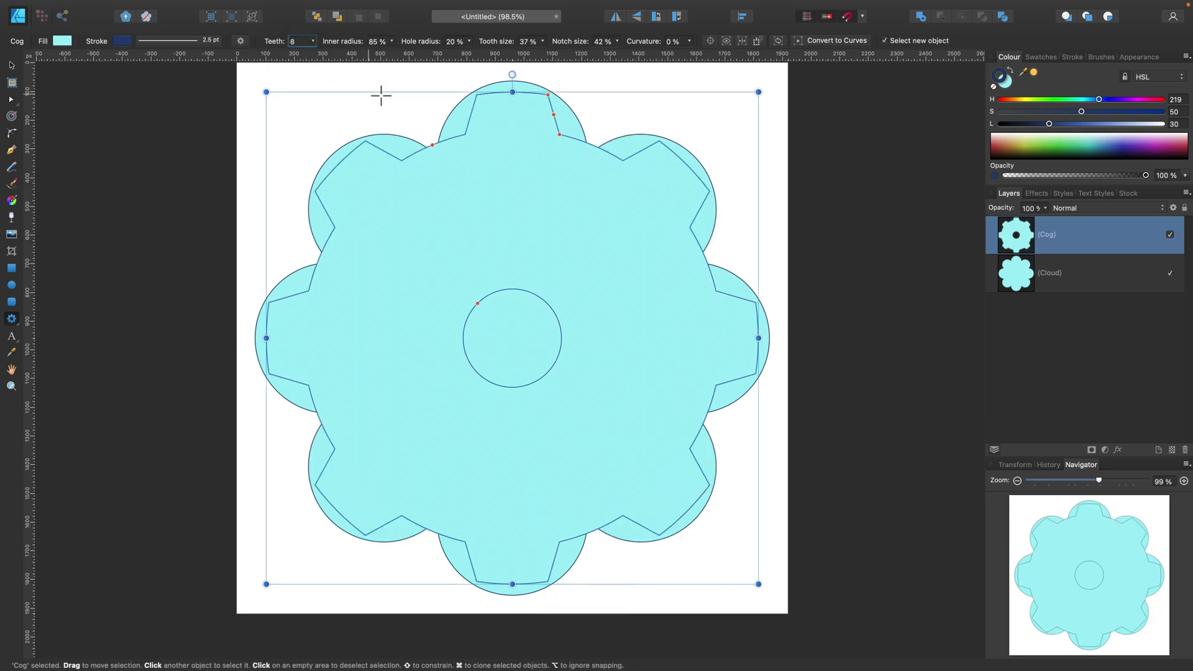
- Fill the cog pink (HSL 341, 80, 80) and rotate it by 15°
key(x)
drag(1131, 100, 1154, 99)
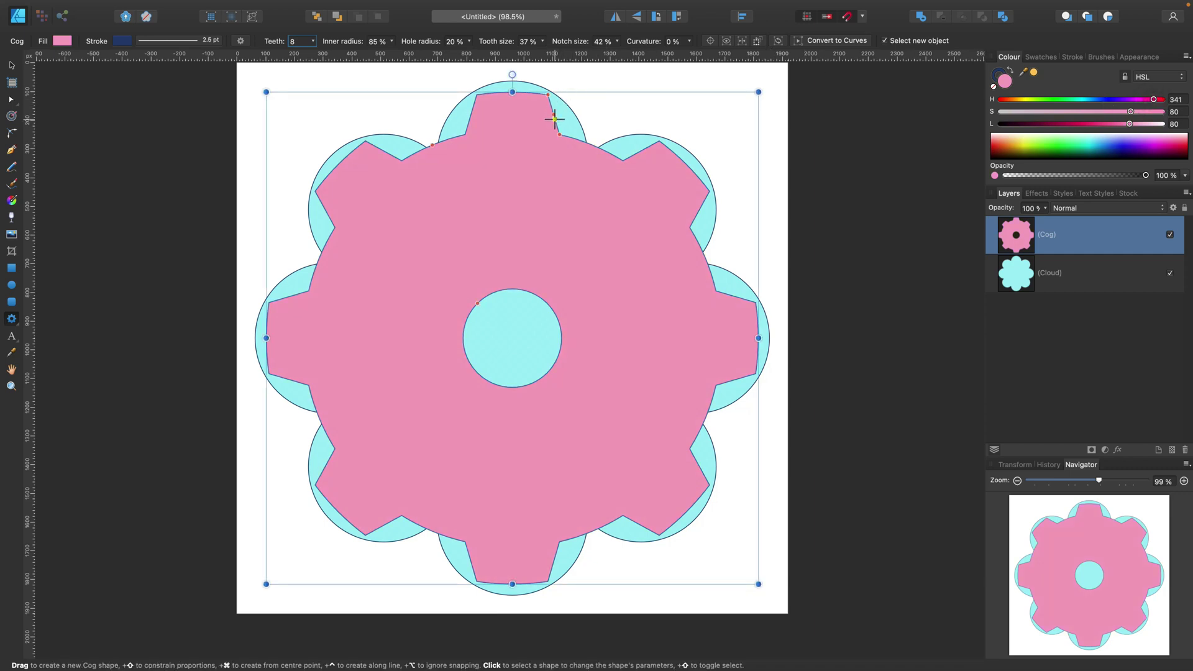
scroll(555, 119, up, 2)
drag(552, 120, 546, 123)
key(shift)
drag(763, 116, 628, 81)
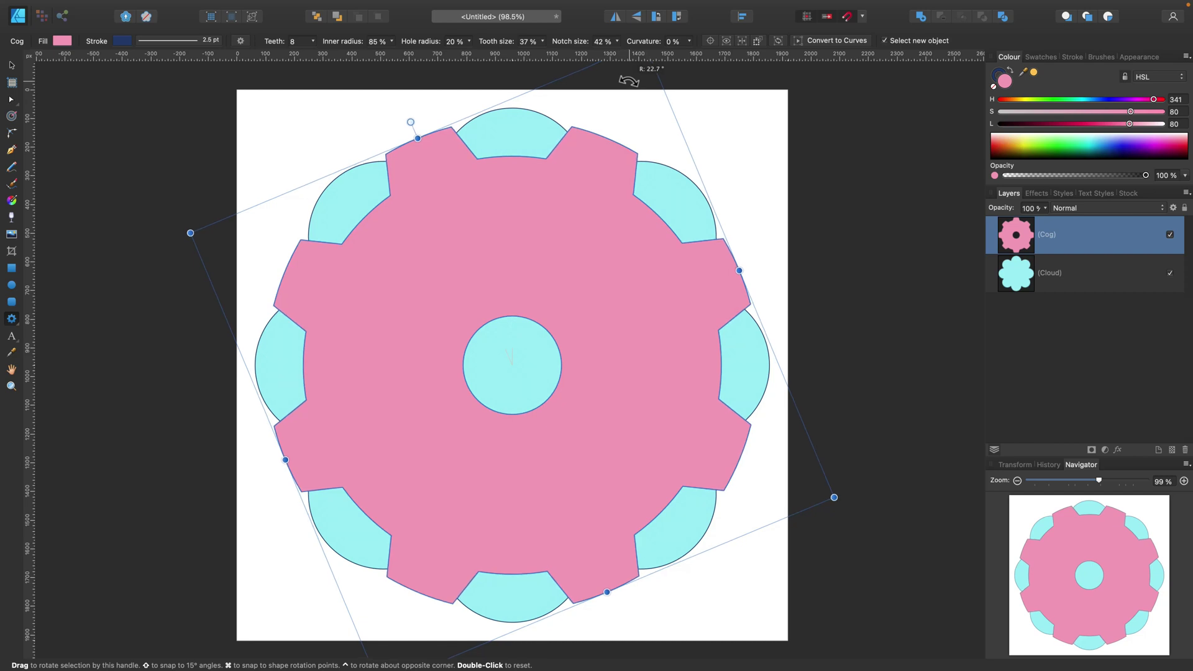
- Rotate the cog to about 22.7°, flatten its teeth to star points, and widen its hole to 76%
drag(629, 81, 629, 81)
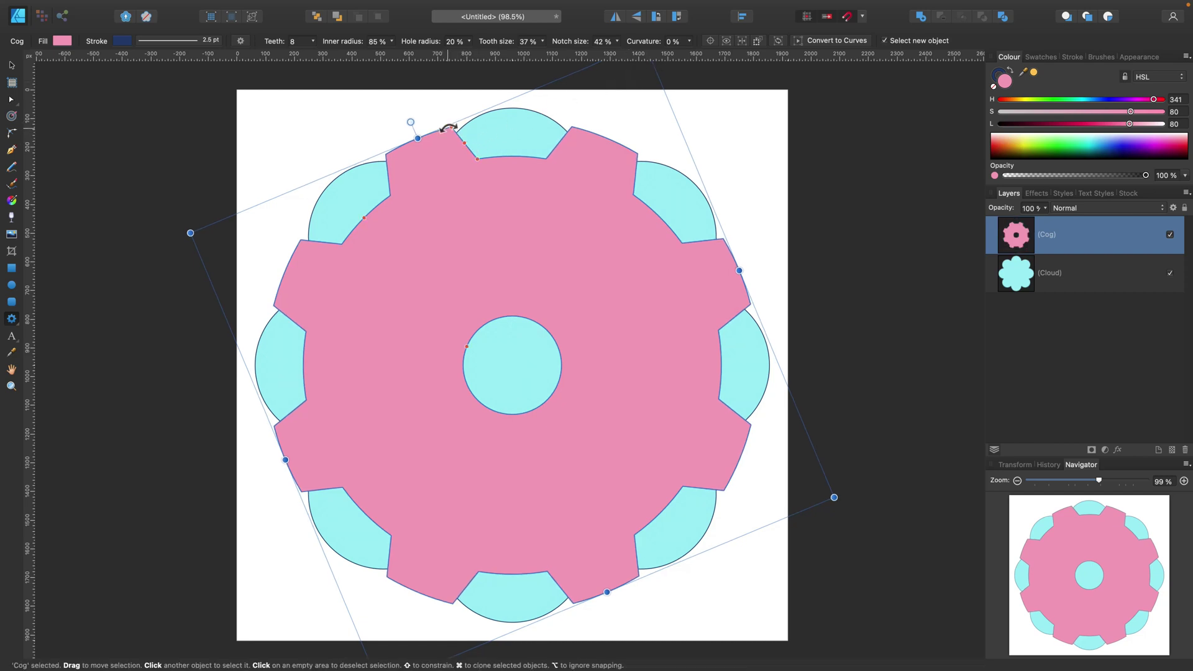
drag(449, 128, 512, 167)
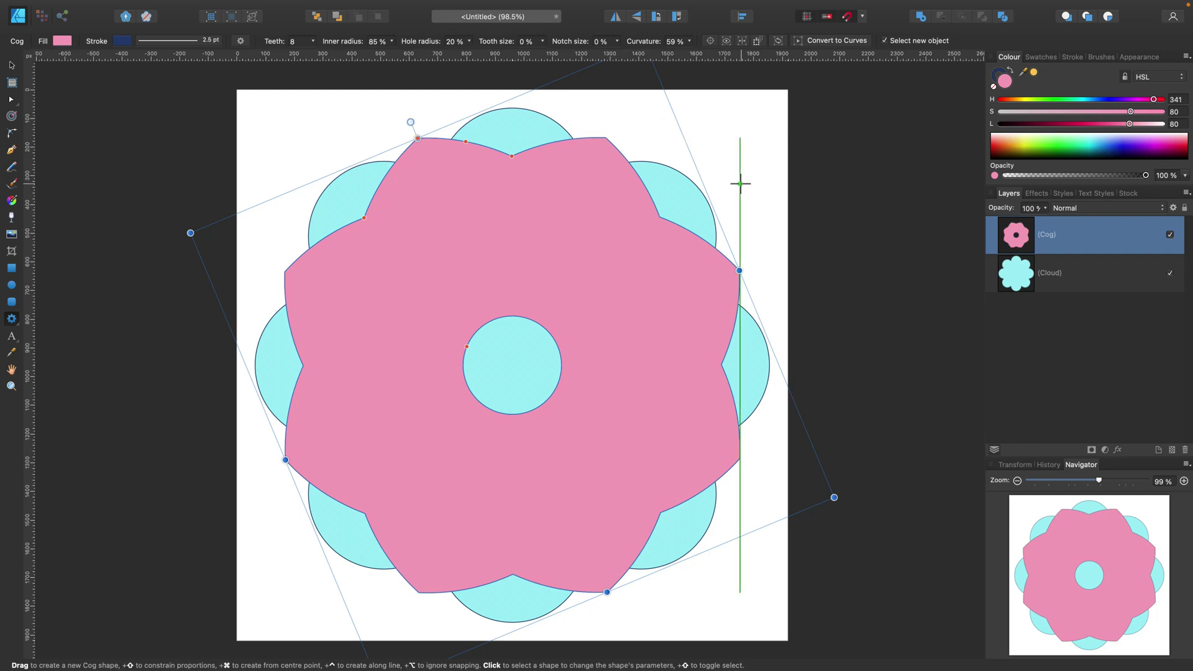
drag(466, 346, 335, 306)
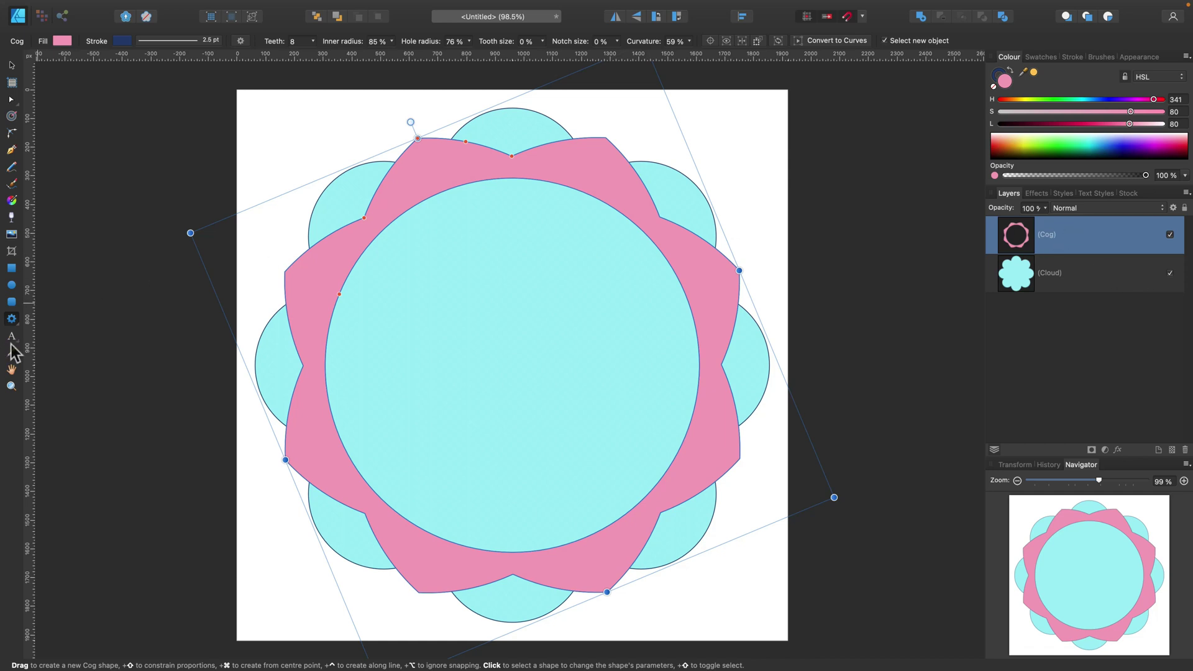
click(12, 320)
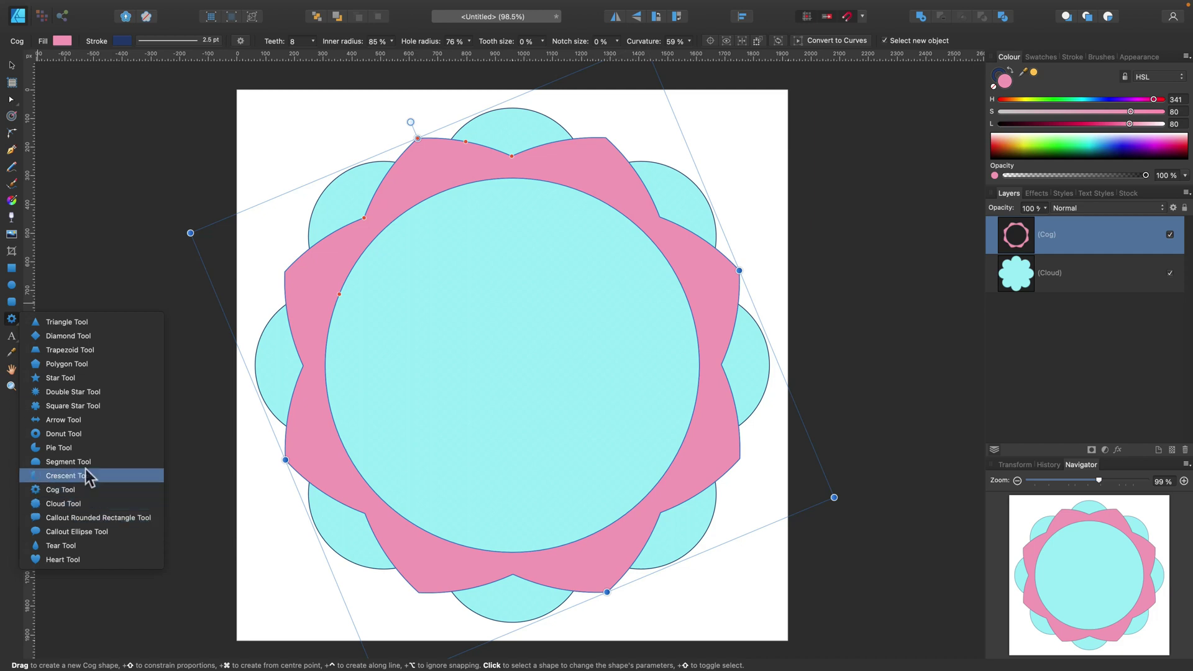
- Draw a centred pink donut inside the star's hole with a 90% hole radius
click(83, 433)
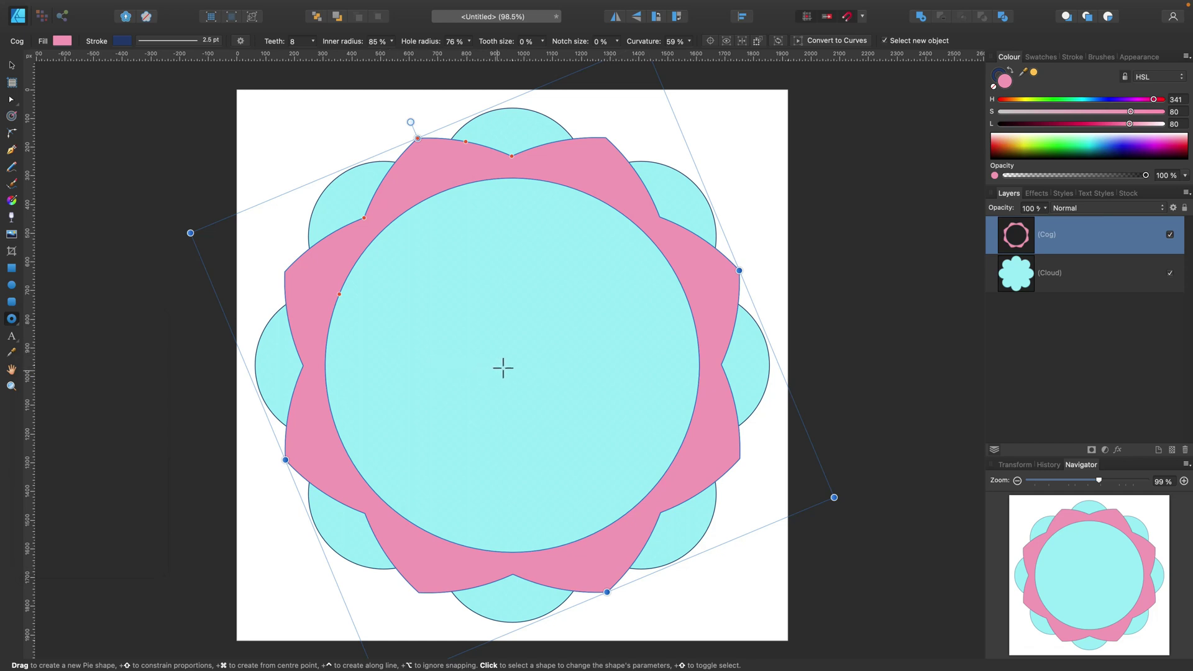
drag(510, 365, 581, 322)
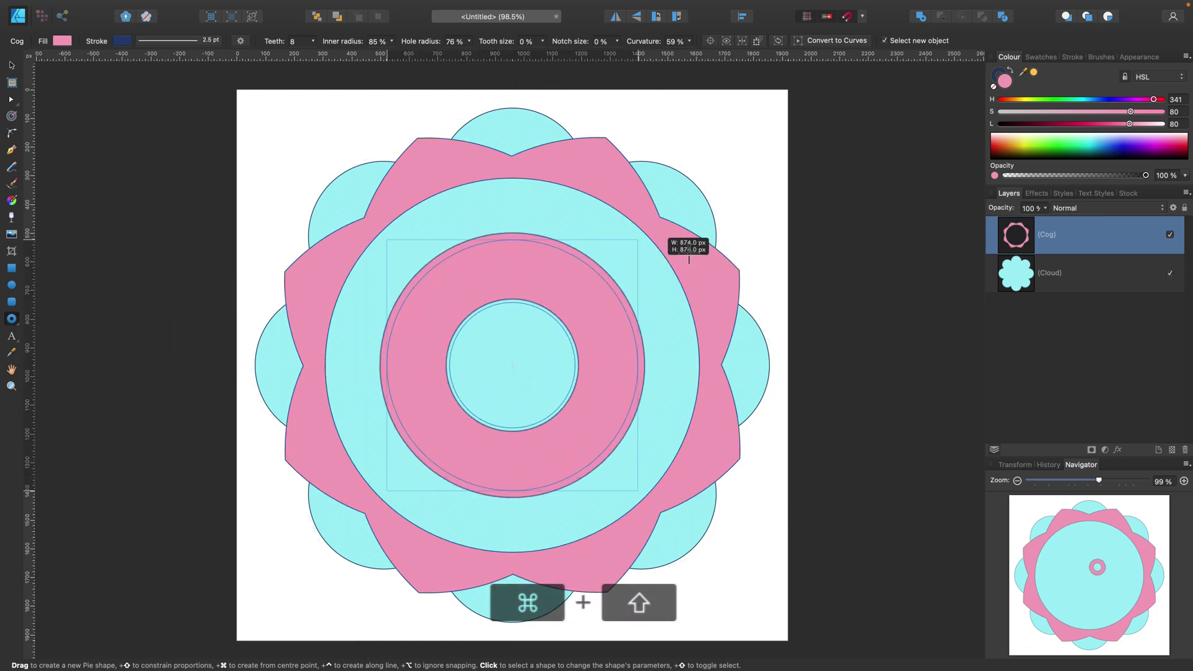
drag(690, 255, 732, 213)
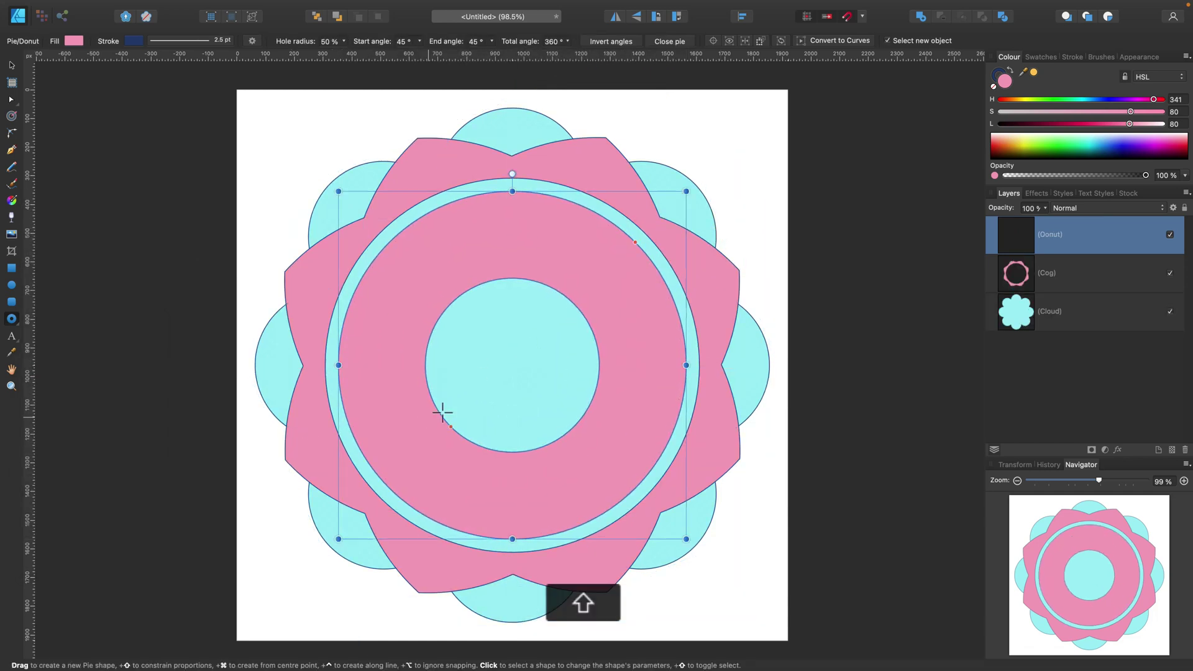
drag(451, 426, 392, 463)
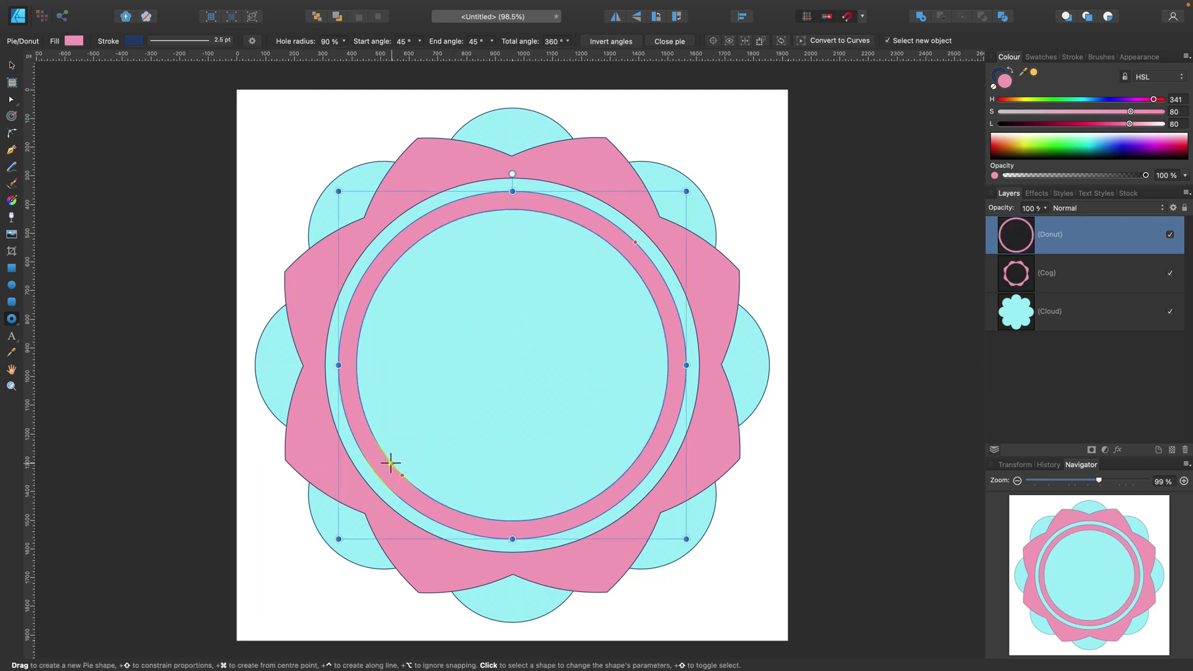
click(11, 318)
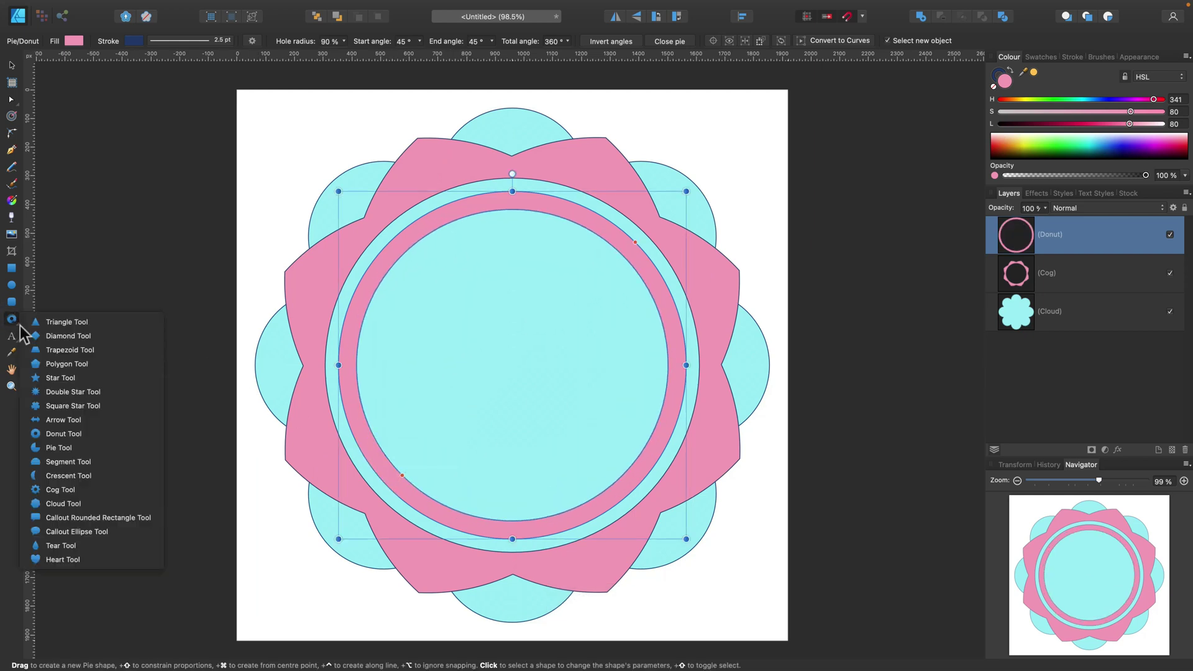
- Draw a centred 8-point star with round lobes, 37% inner radius and 48% inner circle
click(87, 380)
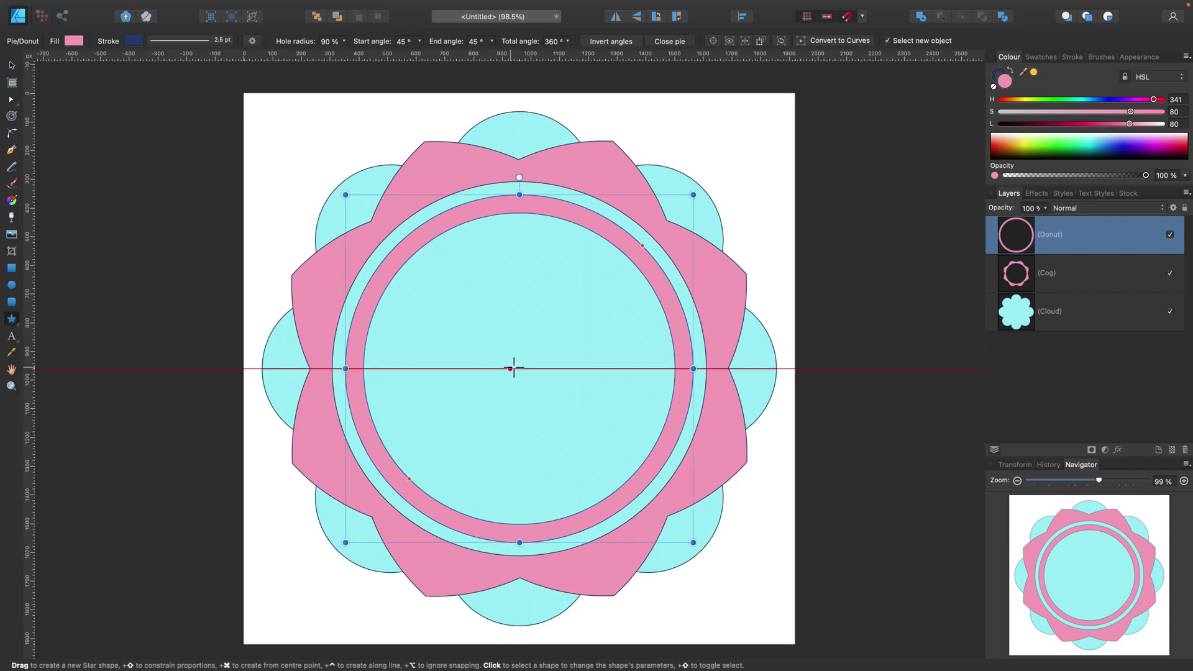
mouse_move(518, 369)
mouse_down()
mouse_move(650, 226)
mouse_move(696, 223)
mouse_move(749, 183)
mouse_move(742, 193)
mouse_up()
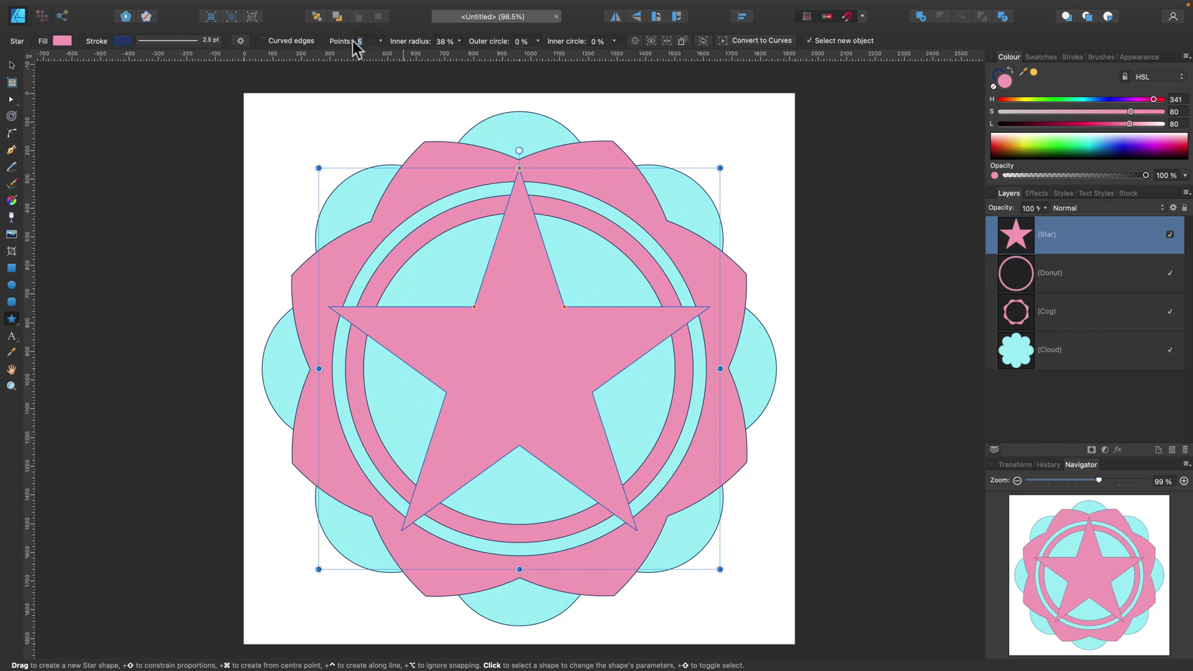
text(8)
key(Return)
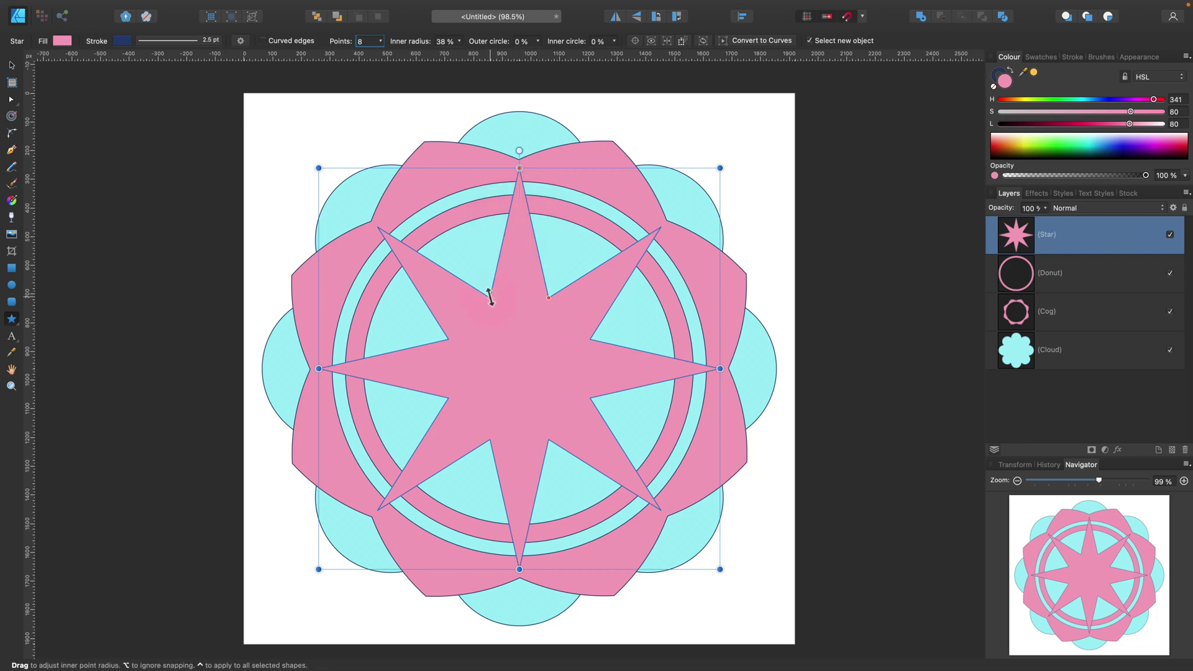
drag(490, 298, 478, 277)
drag(549, 297, 589, 239)
drag(519, 170, 547, 301)
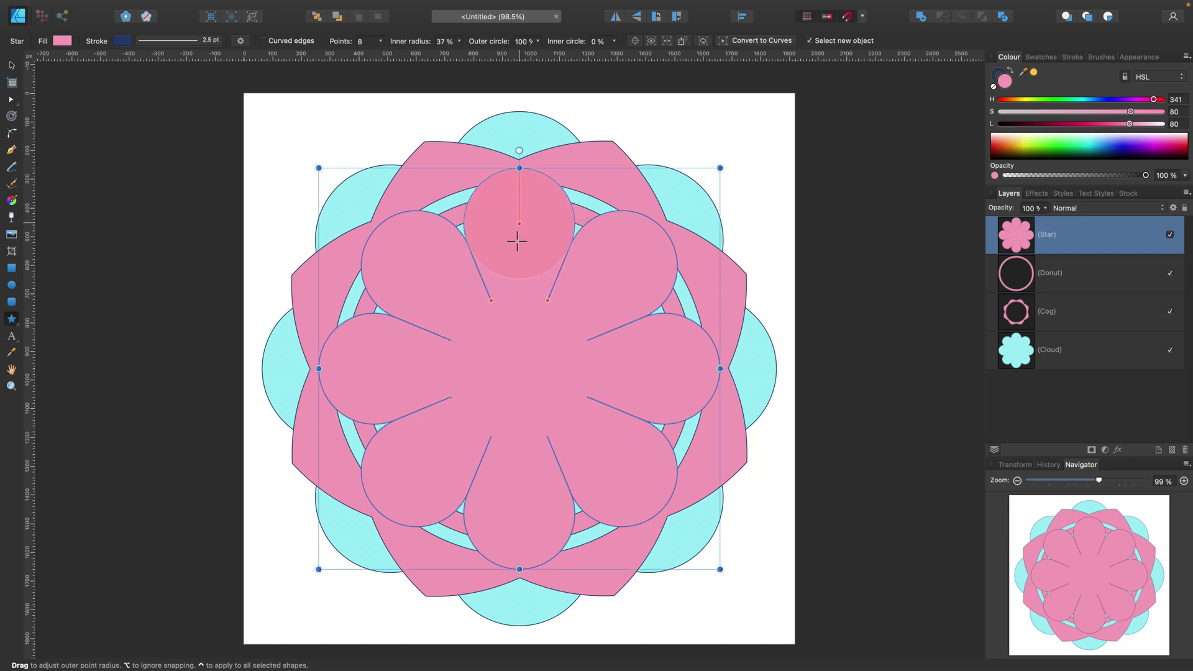
drag(493, 301, 512, 325)
- Fill the flower with cyan sampled from the artwork, then shift it to medium blue
scroll(525, 335, up, 2)
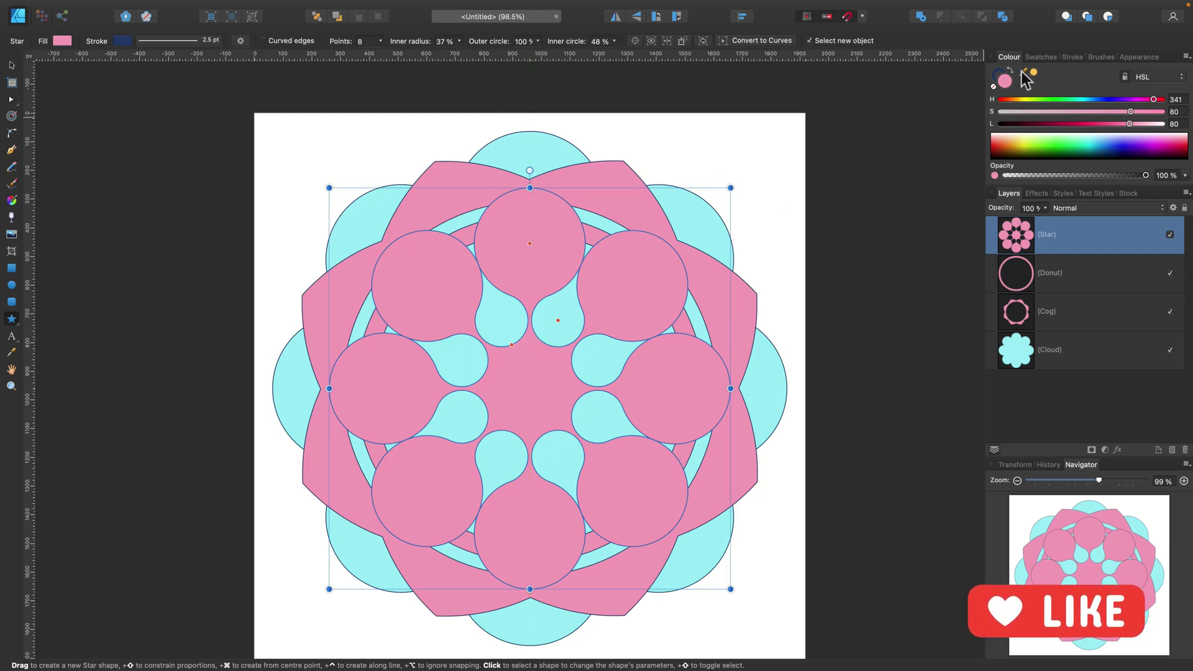
drag(1026, 78, 700, 226)
click(1034, 71)
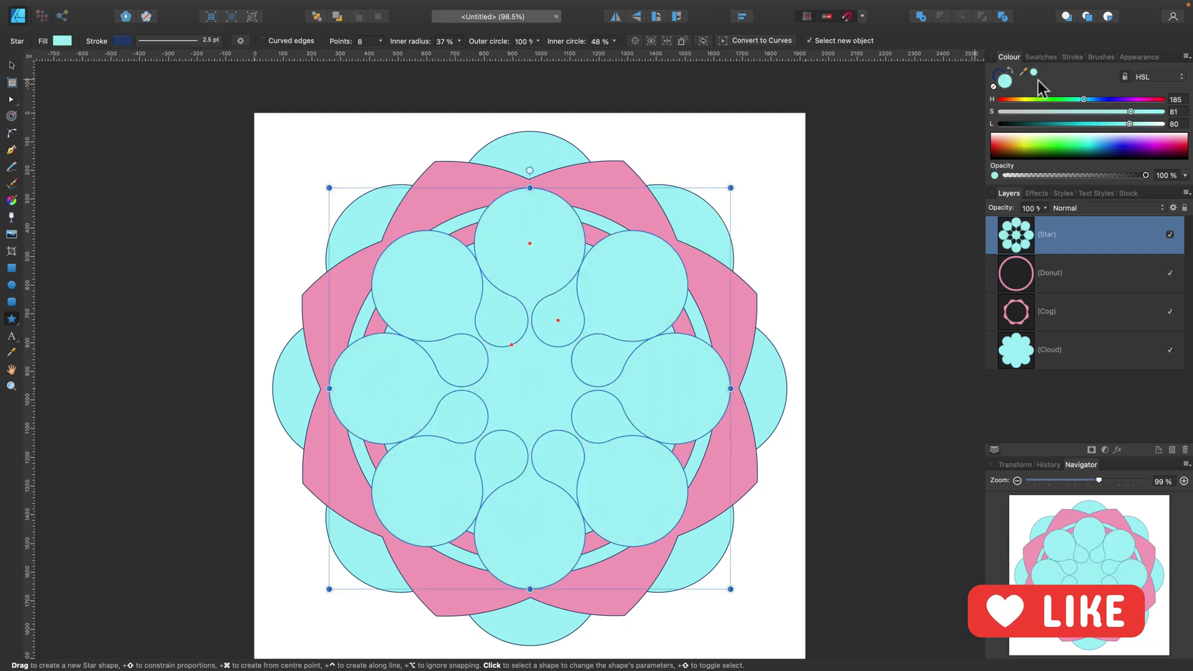
scroll(684, 184, down, 2)
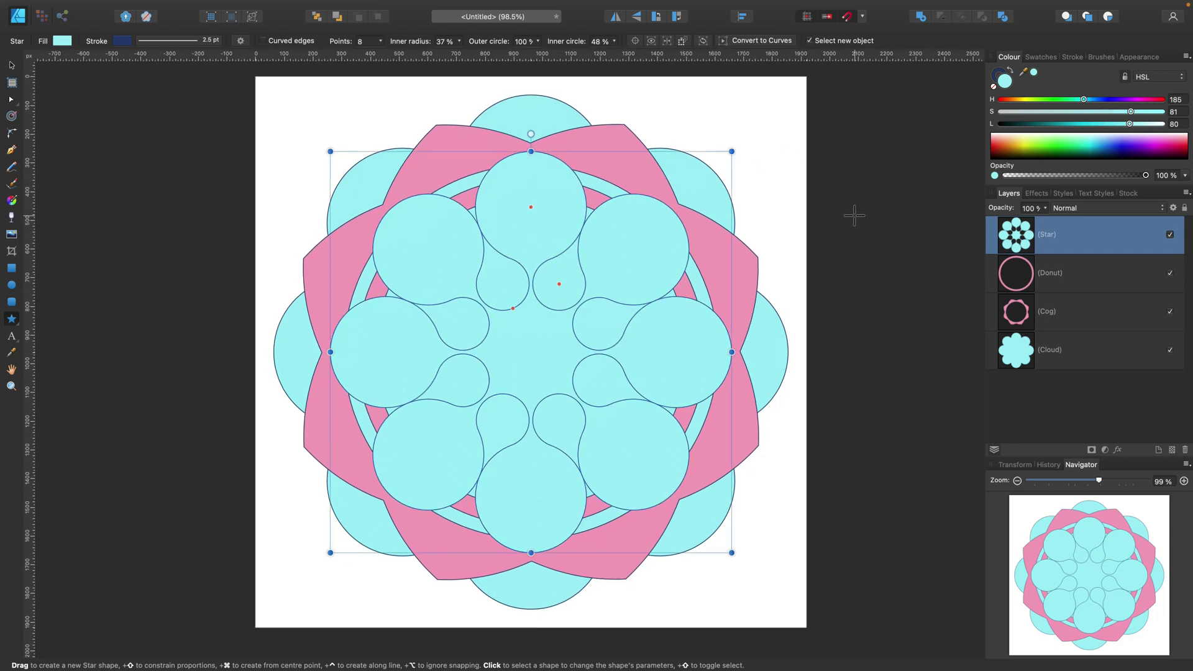
scroll(854, 215, down, 3)
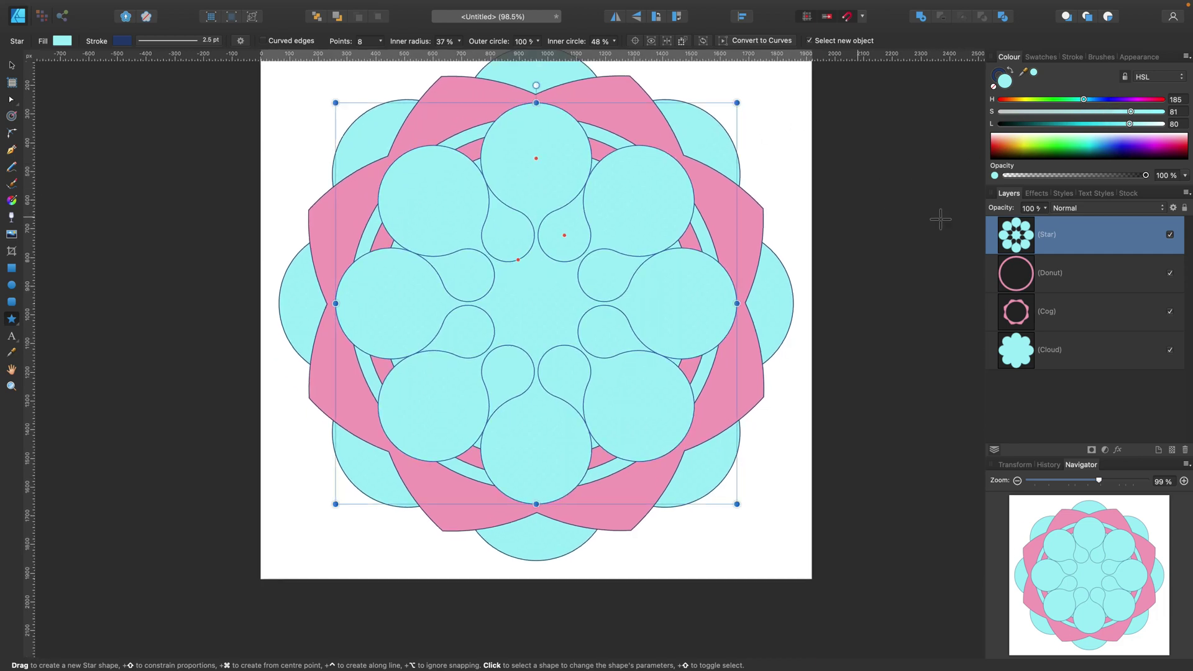
click(1110, 123)
drag(1096, 99, 1089, 100)
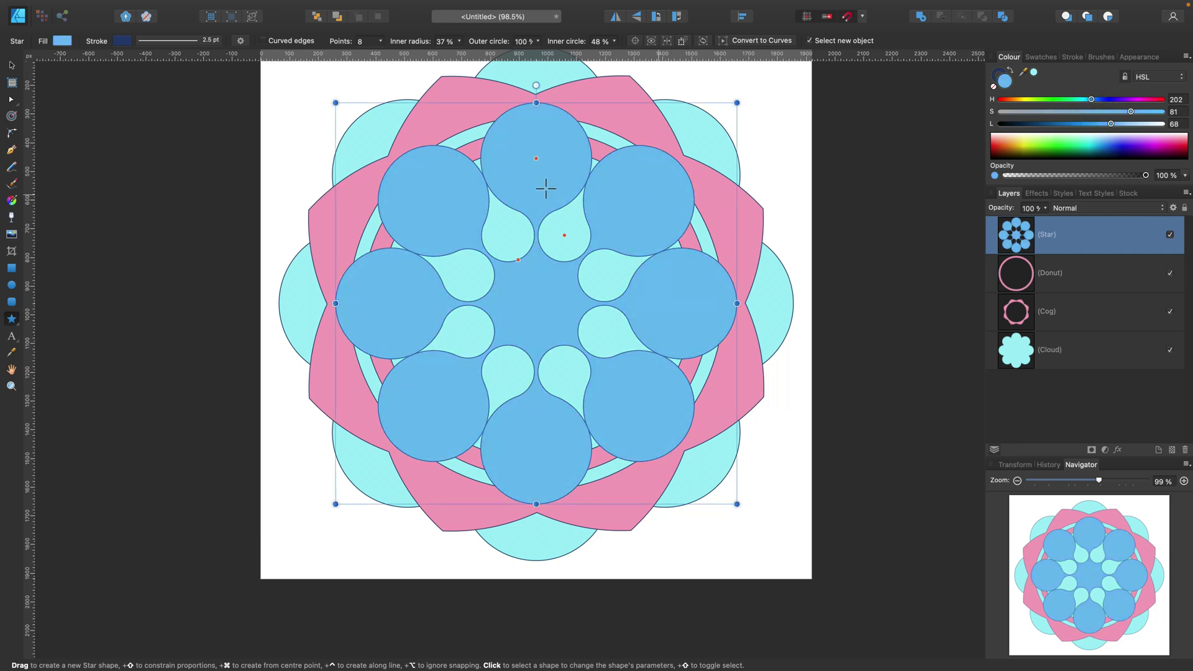
- Draw a small teardrop, flip it ball end up, and move it into the top lobe
click(12, 320)
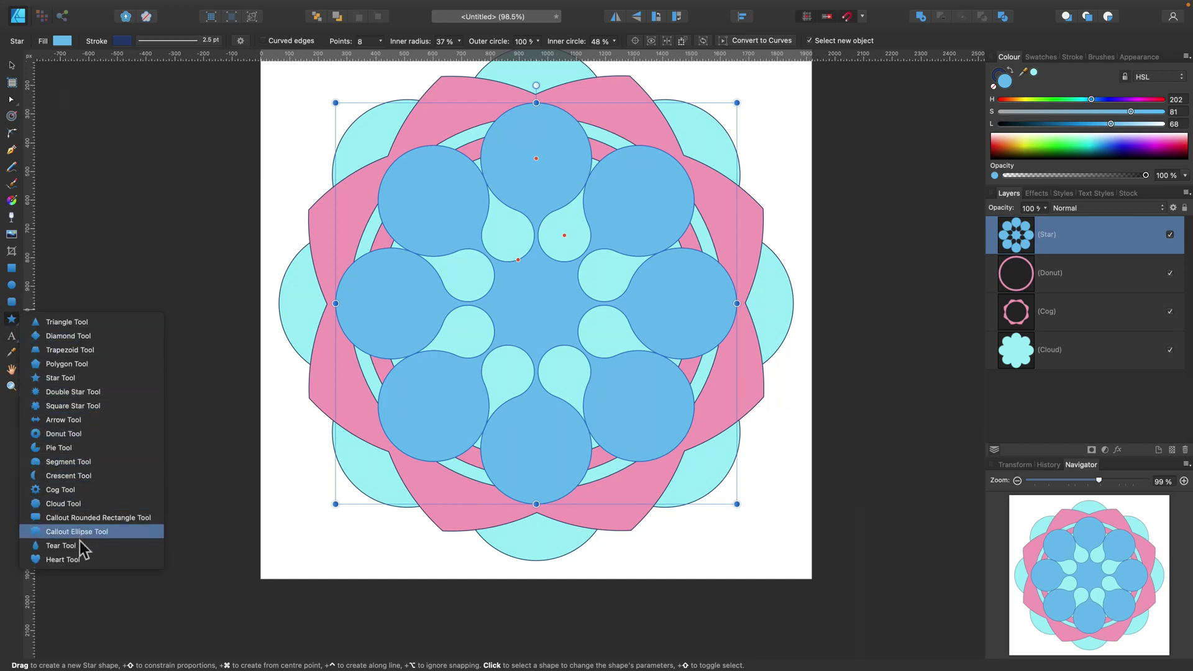
click(60, 546)
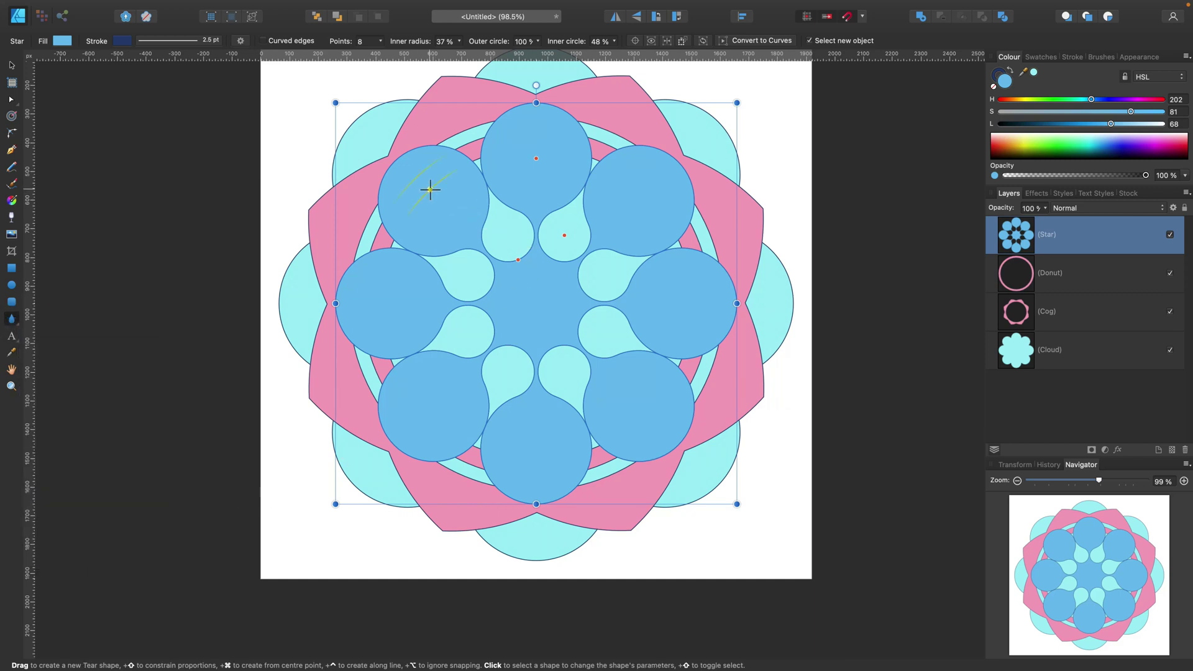
drag(524, 185, 548, 234)
drag(536, 168, 537, 252)
click(13, 64)
drag(538, 195, 542, 146)
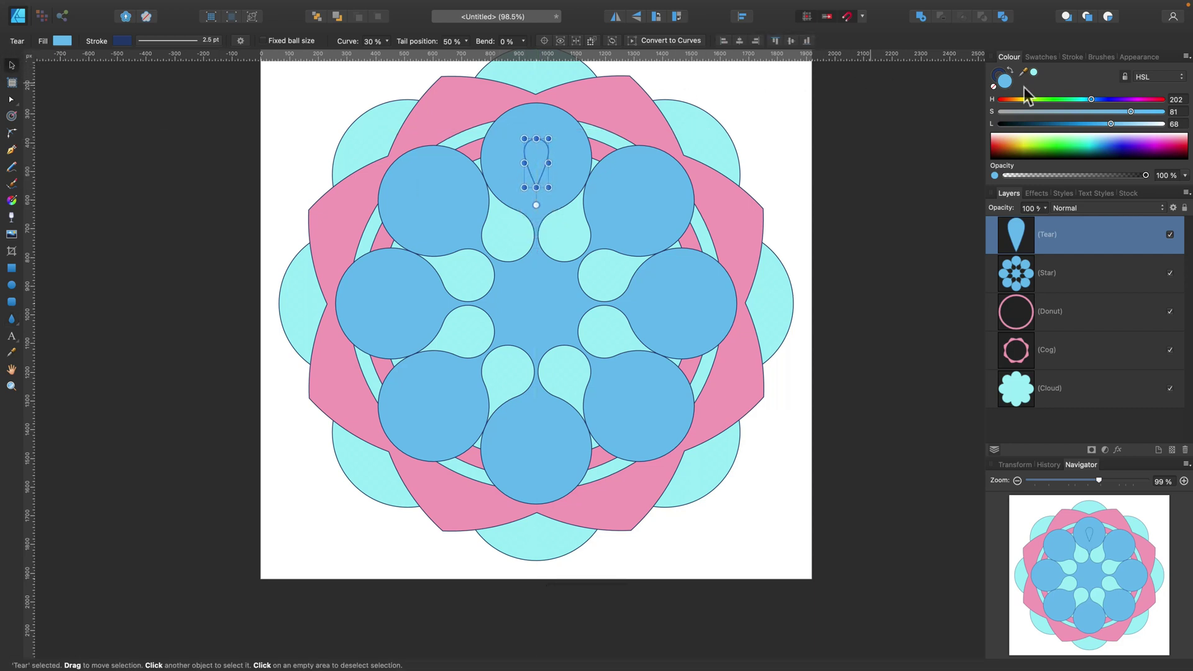
- Fill the teardrop deep pink (HSL 349, 88, 65)
drag(1026, 71, 759, 208)
click(1034, 72)
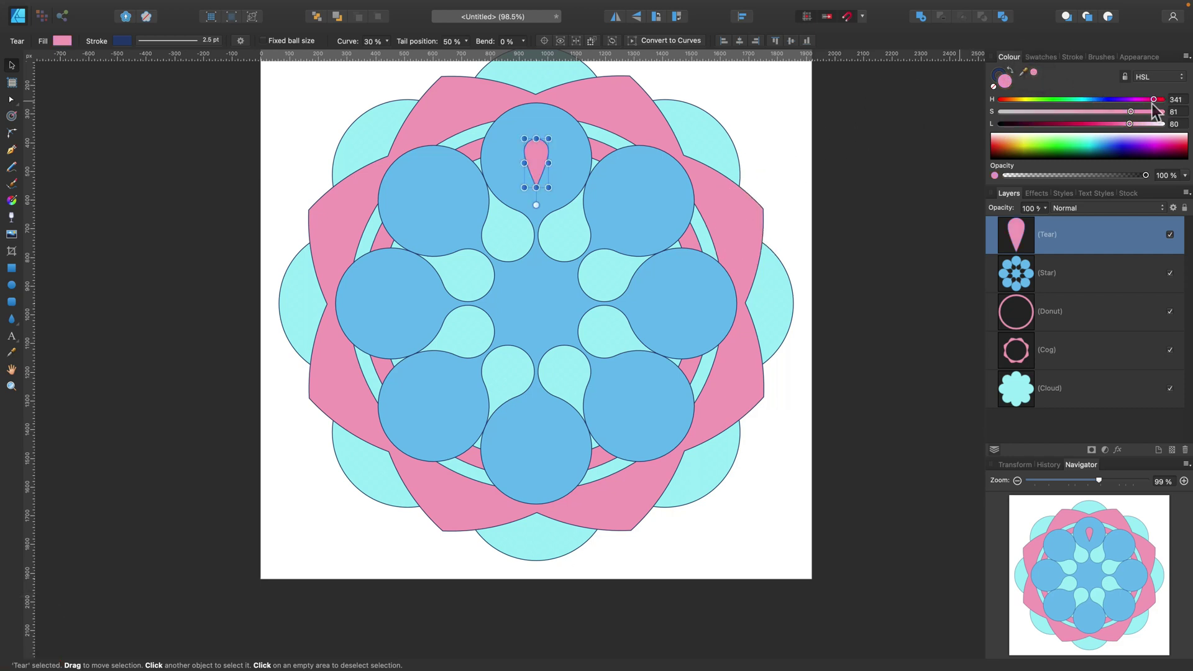
drag(1116, 123, 1105, 125)
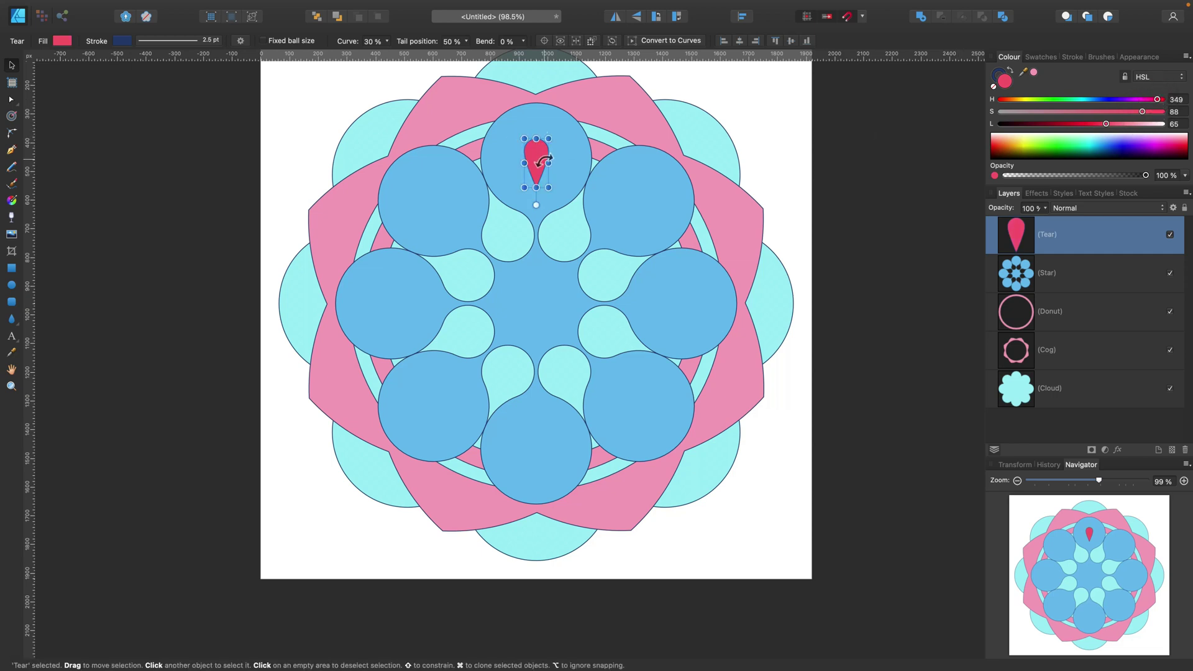
- Clone the teardrop into the bottom lobe, flip it, and group the two teardrops
drag(538, 167, 532, 453)
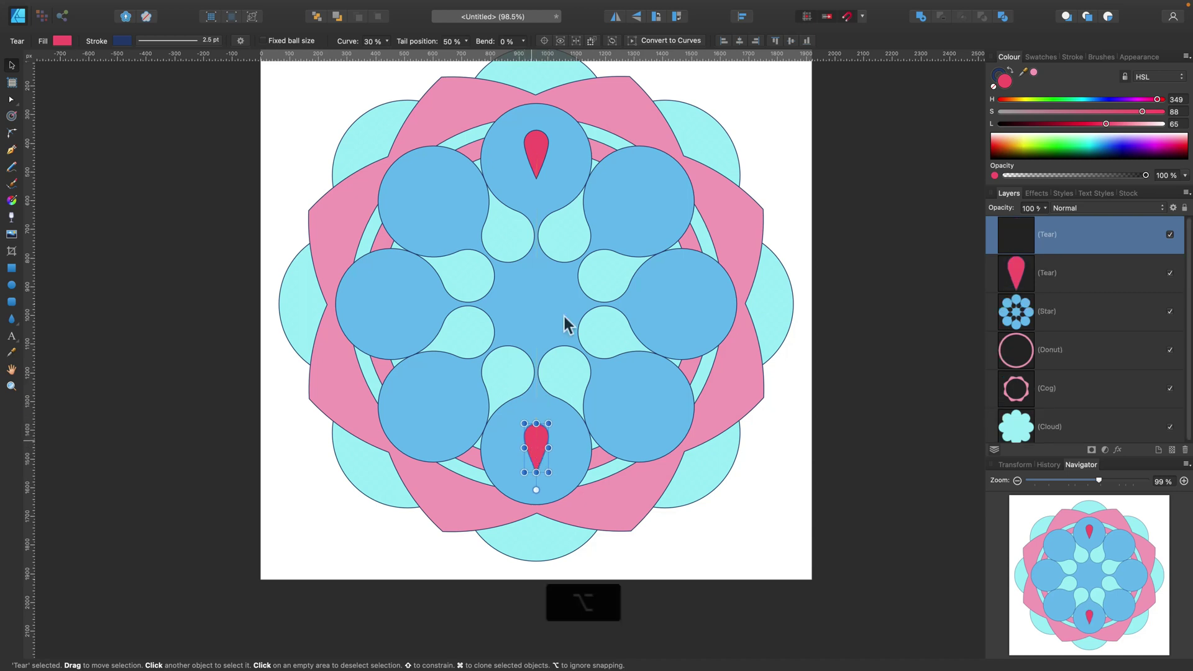
click(635, 16)
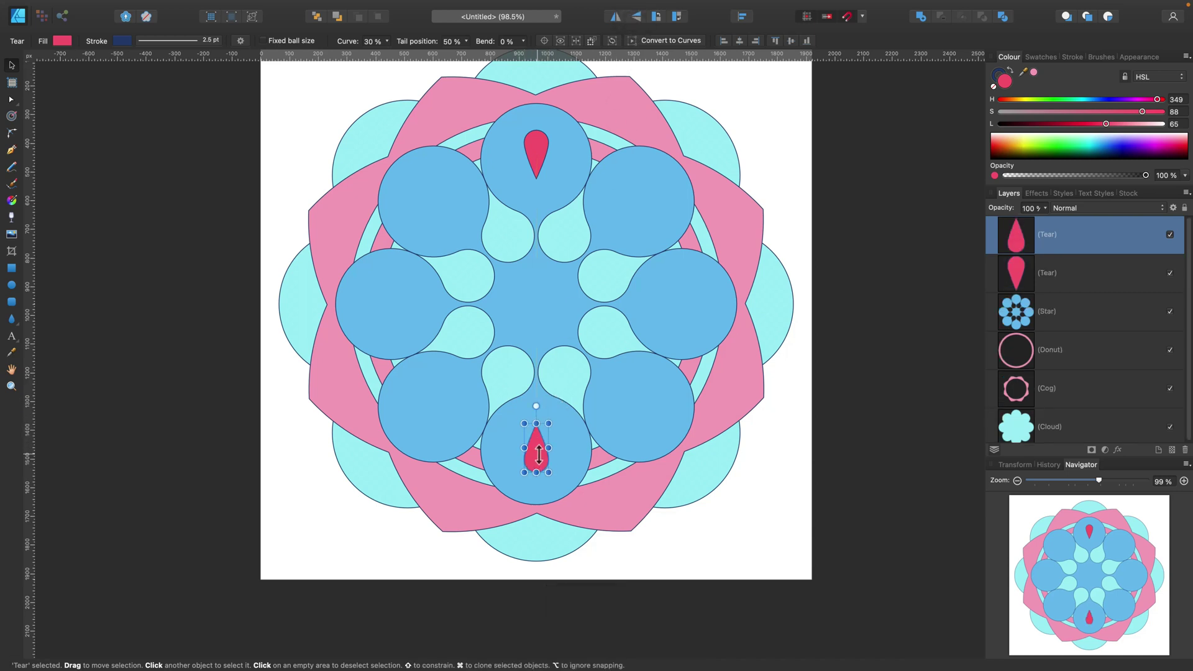
drag(539, 455, 539, 461)
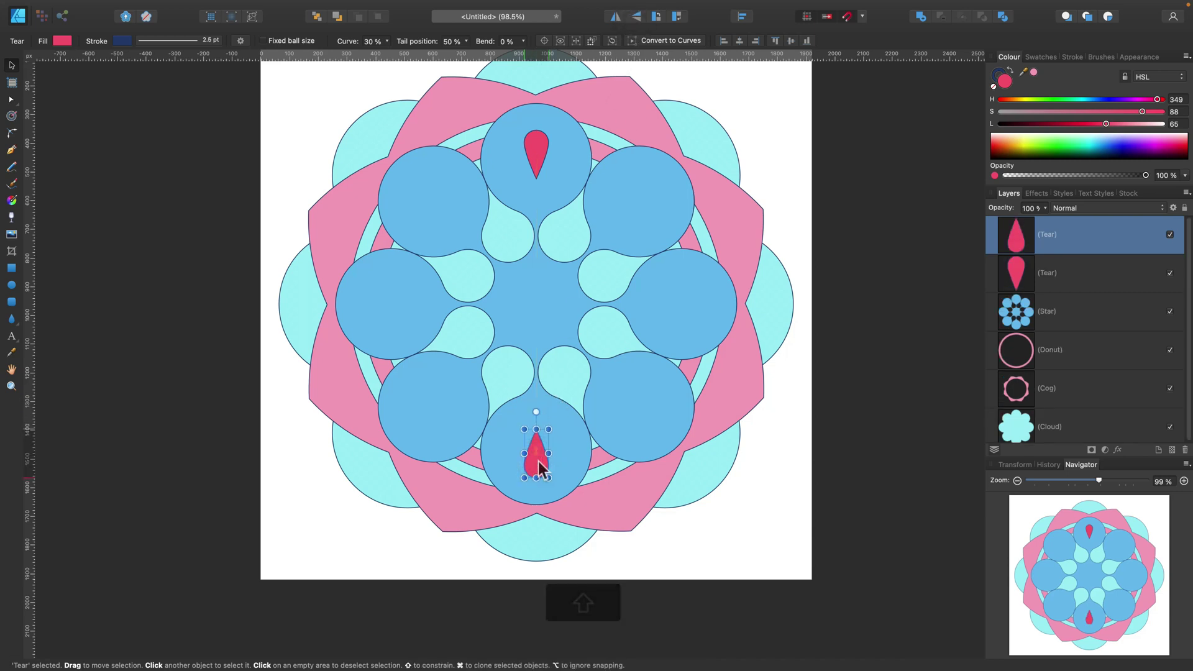
shift+click(541, 164)
key(super+g)
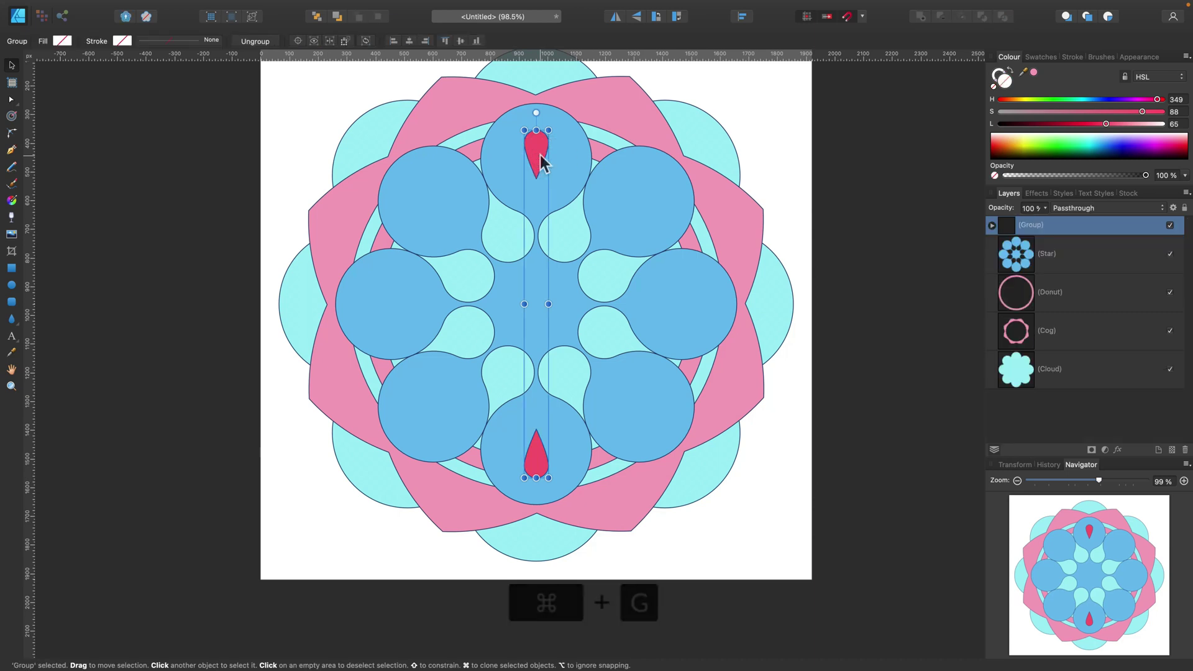
- Duplicate the pair rotated 90°, then copy both pairs and rotate 45° onto the diagonal lobes
drag(540, 157, 540, 159)
key(super+j)
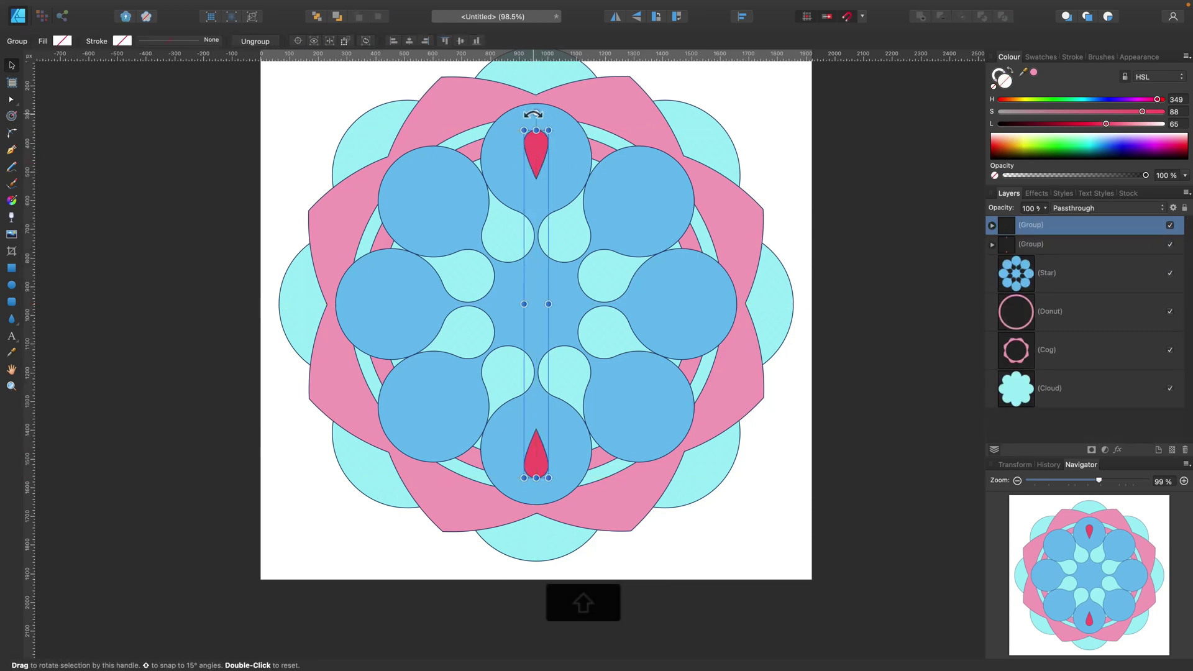
drag(533, 114, 708, 303)
shift+click(532, 157)
key(super+c)
key(super+v)
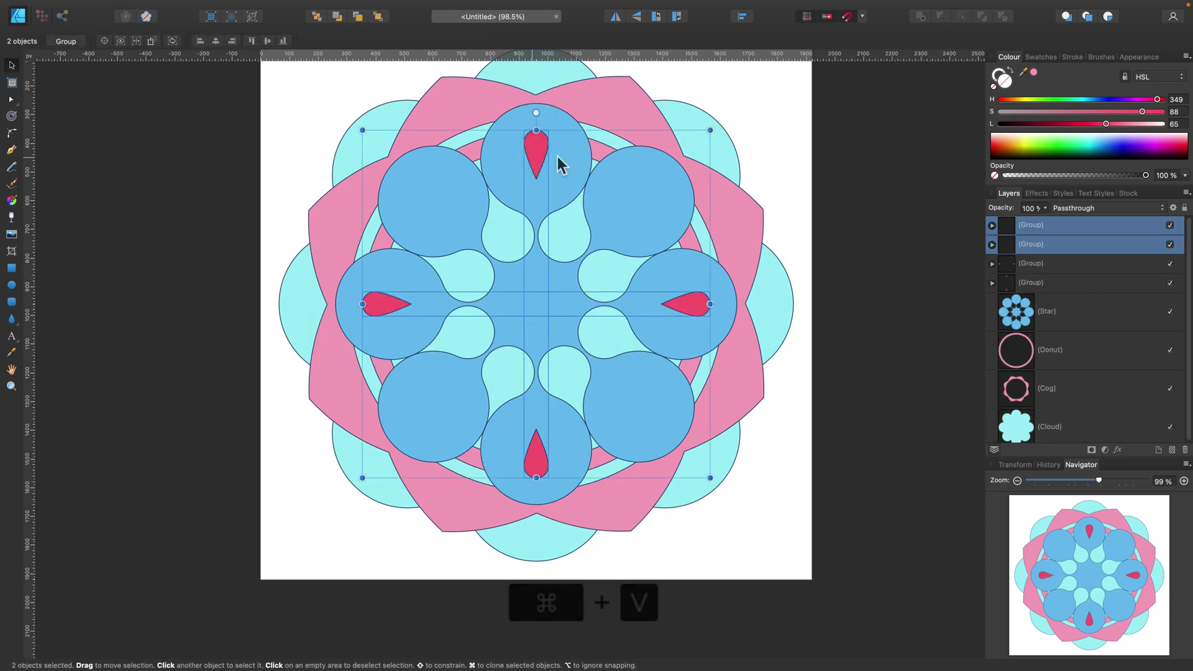
drag(714, 122, 759, 290)
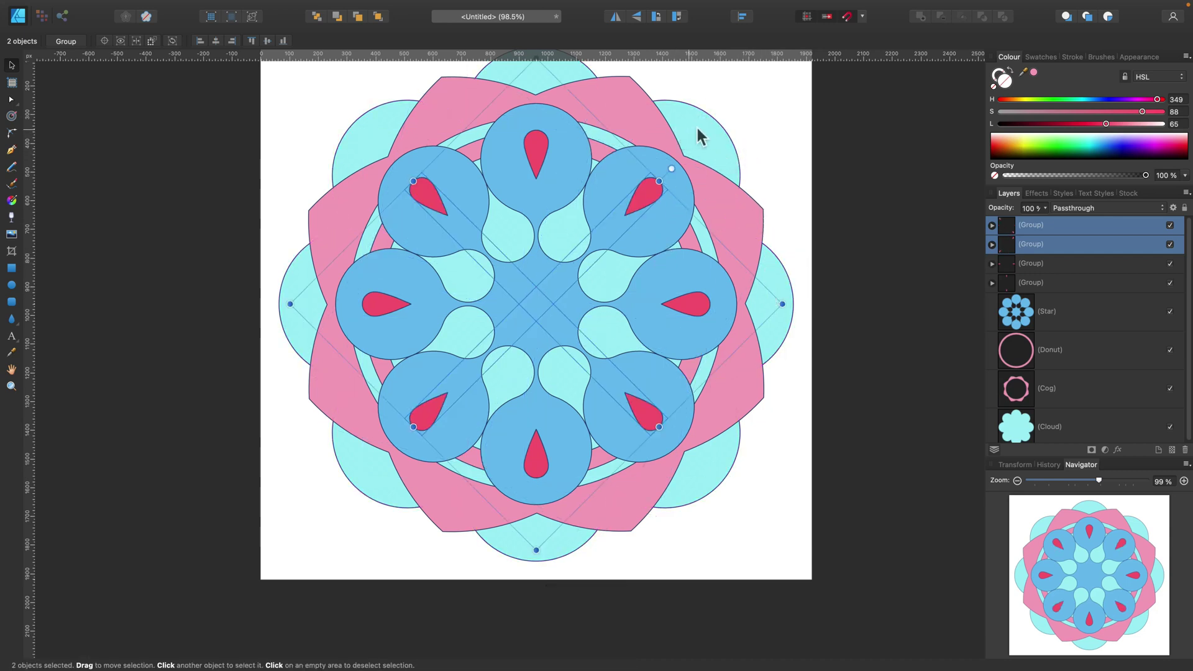
click(744, 126)
scroll(607, 240, up, 3)
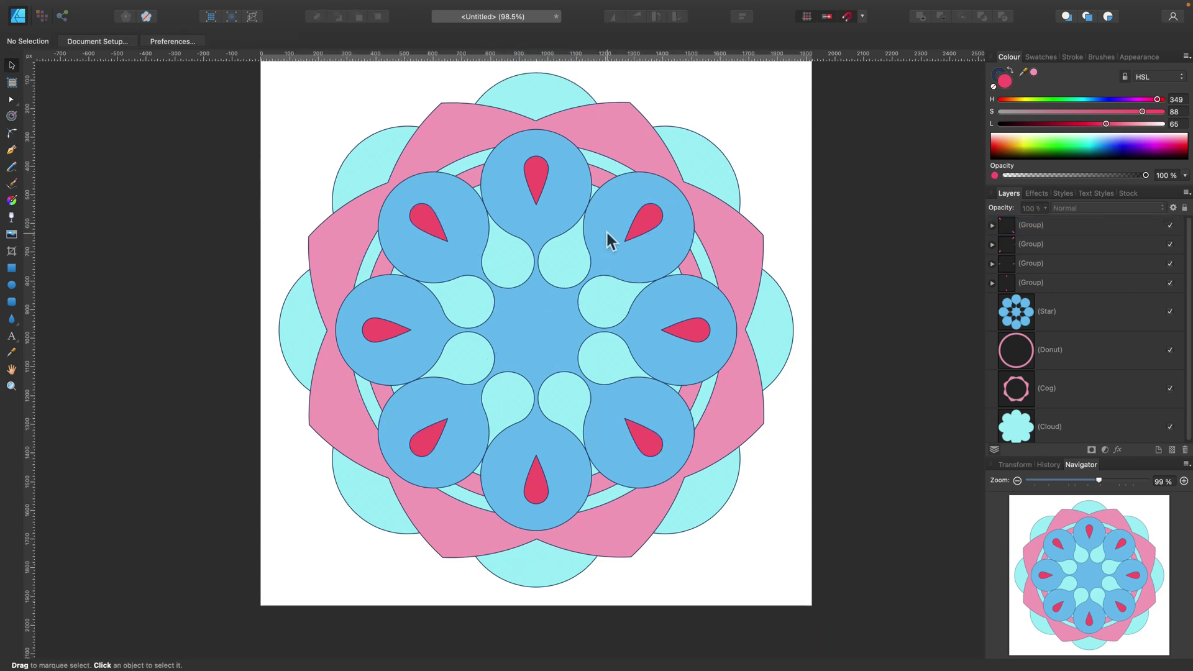
- Draw a small deep pink dot at the top edge and group it with the bottom dot
click(12, 286)
scroll(429, 140, up, 3)
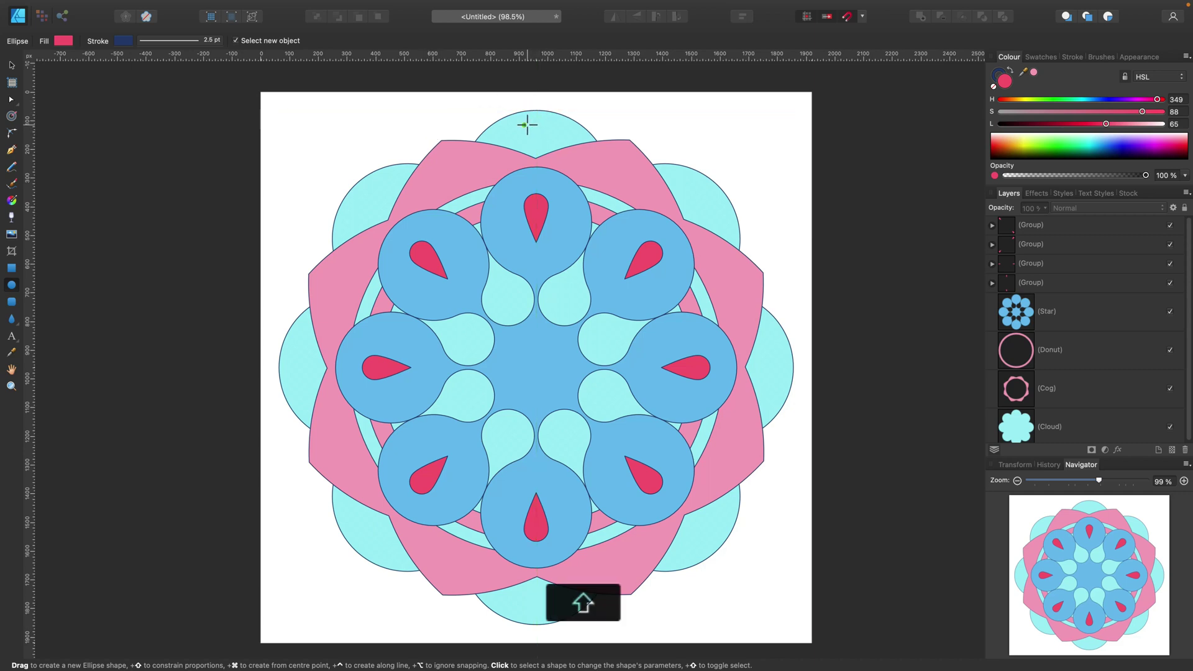
drag(525, 123, 554, 625)
click(11, 66)
shift+click(538, 113)
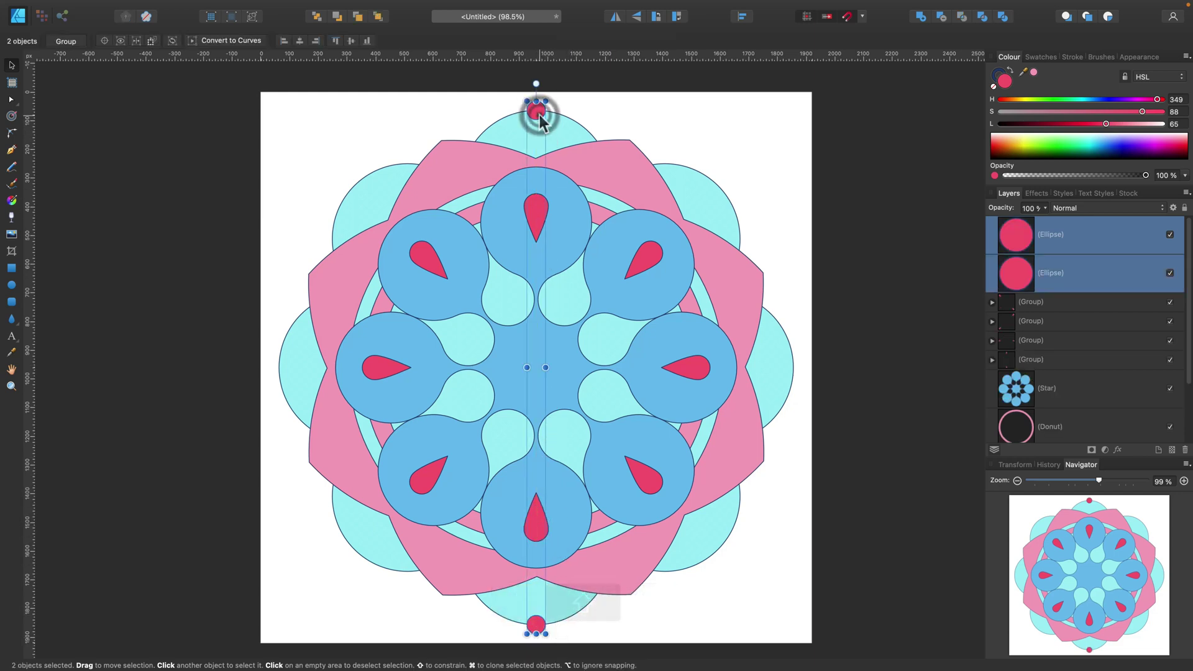
key(super+g)
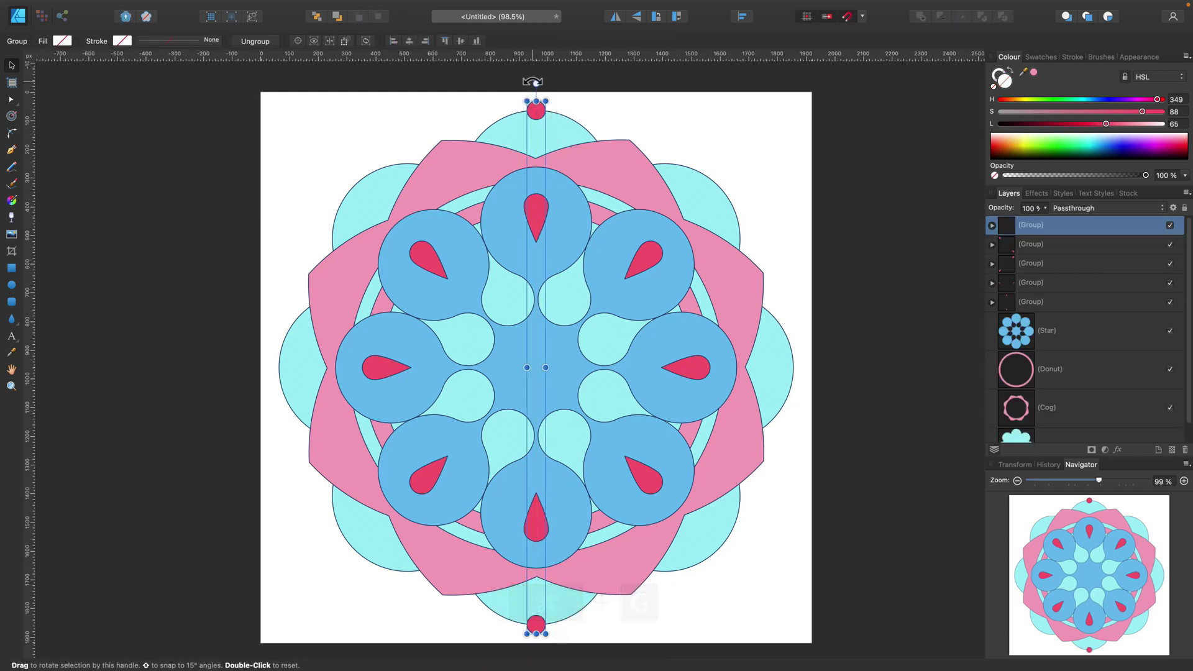
- Paste copies of the dot pair and rotate them to fill the remaining evenly spaced positions
drag(532, 82, 637, 115)
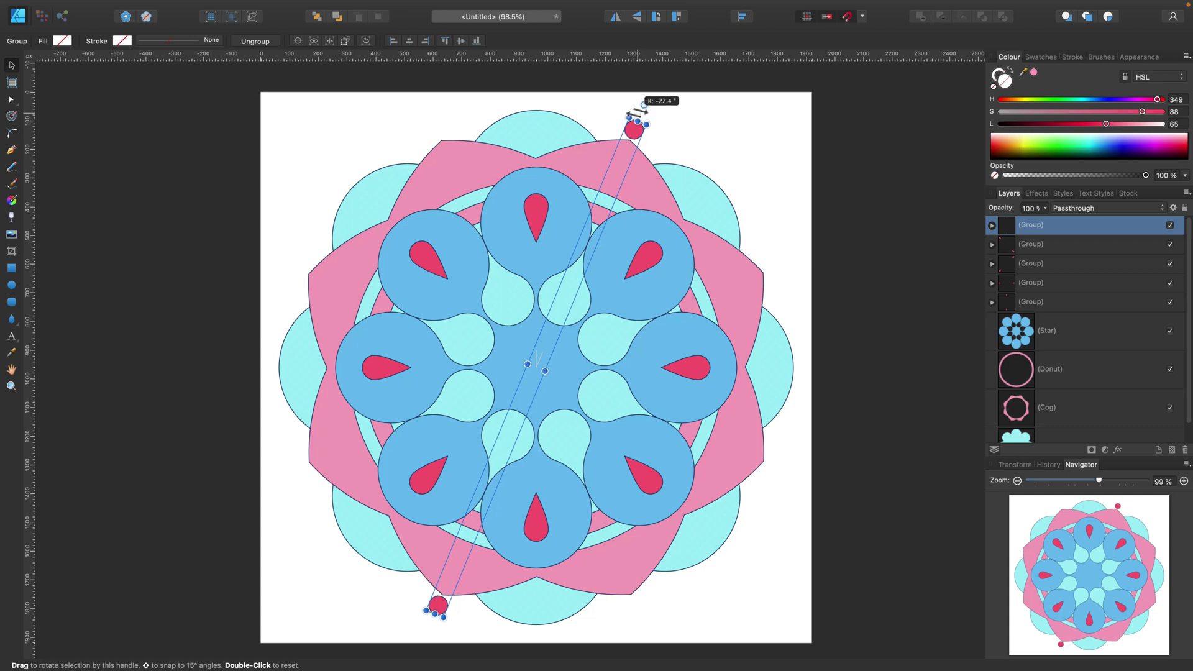
drag(637, 115, 795, 473)
key(super+v)
key(super+c)
key(super+v)
key(super+c)
key(super+v)
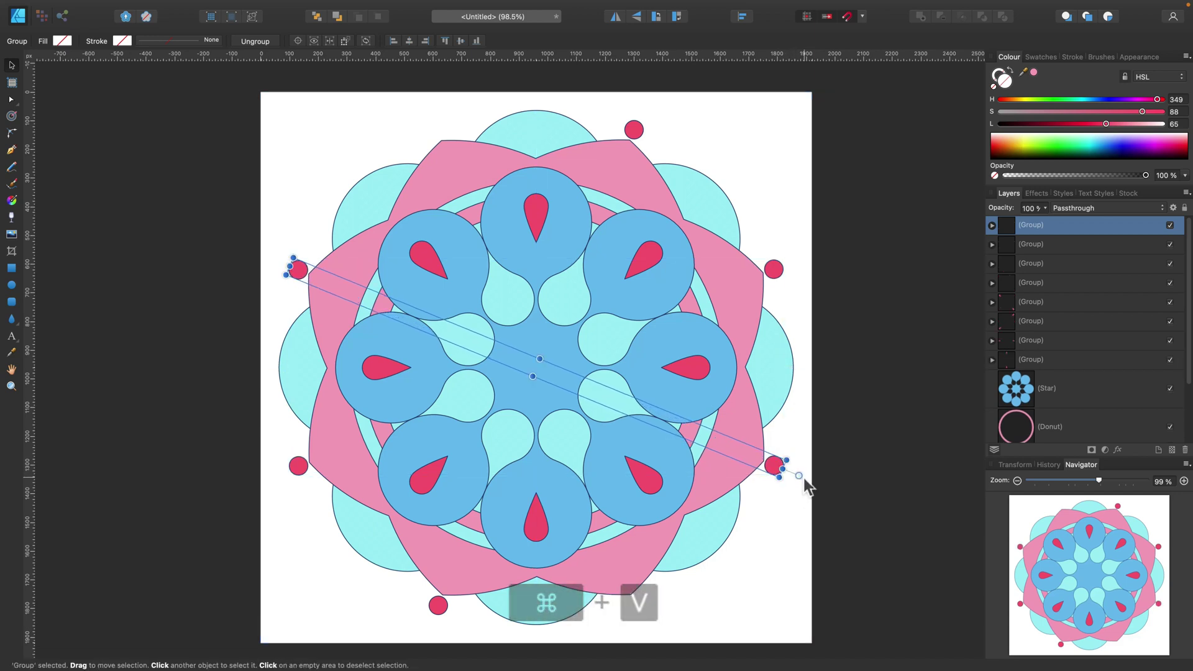
key(shift)
drag(800, 476, 640, 614)
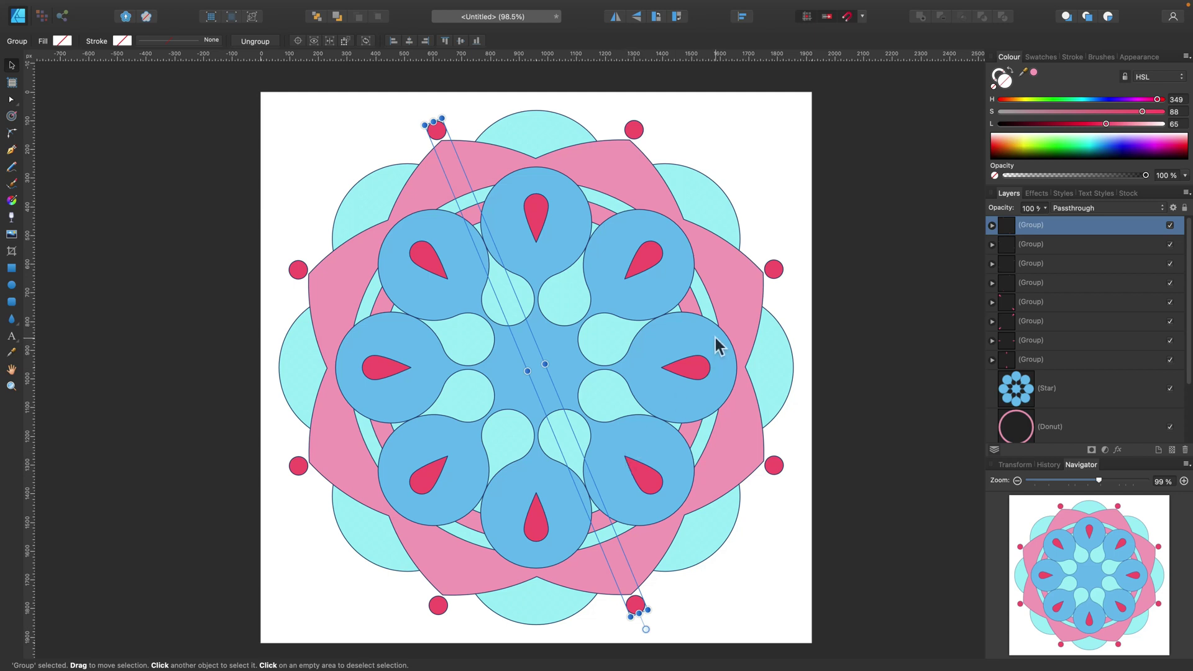
click(343, 141)
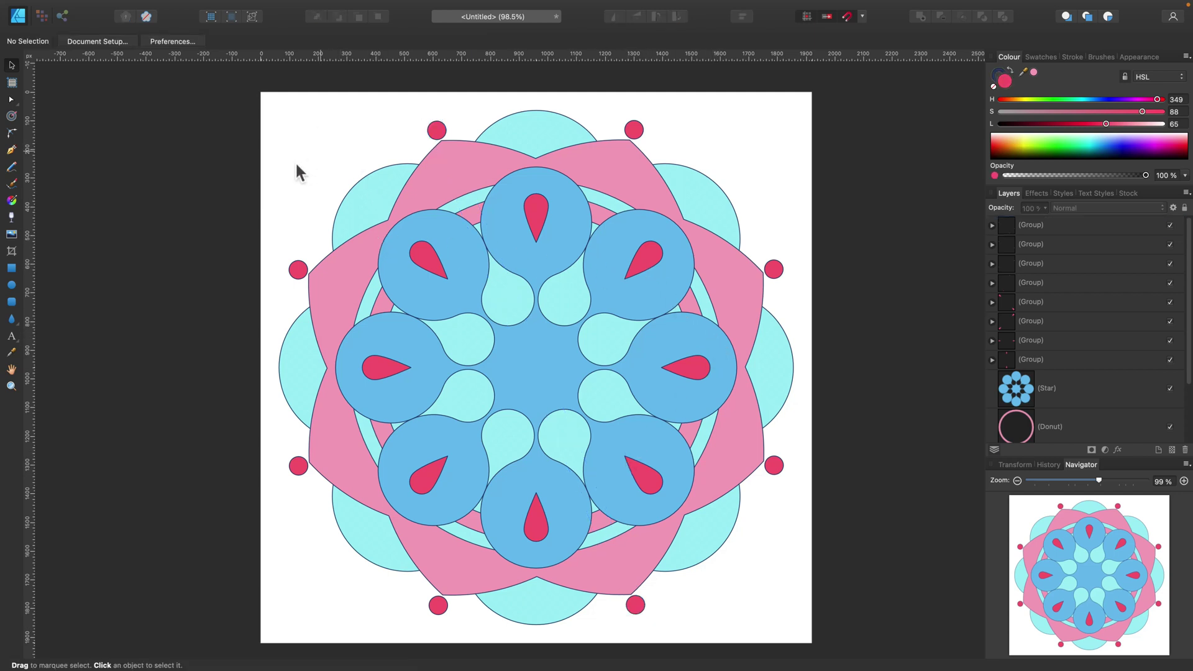
- Draw a cog from the mandala centre with 4 teeth, 57% inner radius, no tooth or notches
click(12, 320)
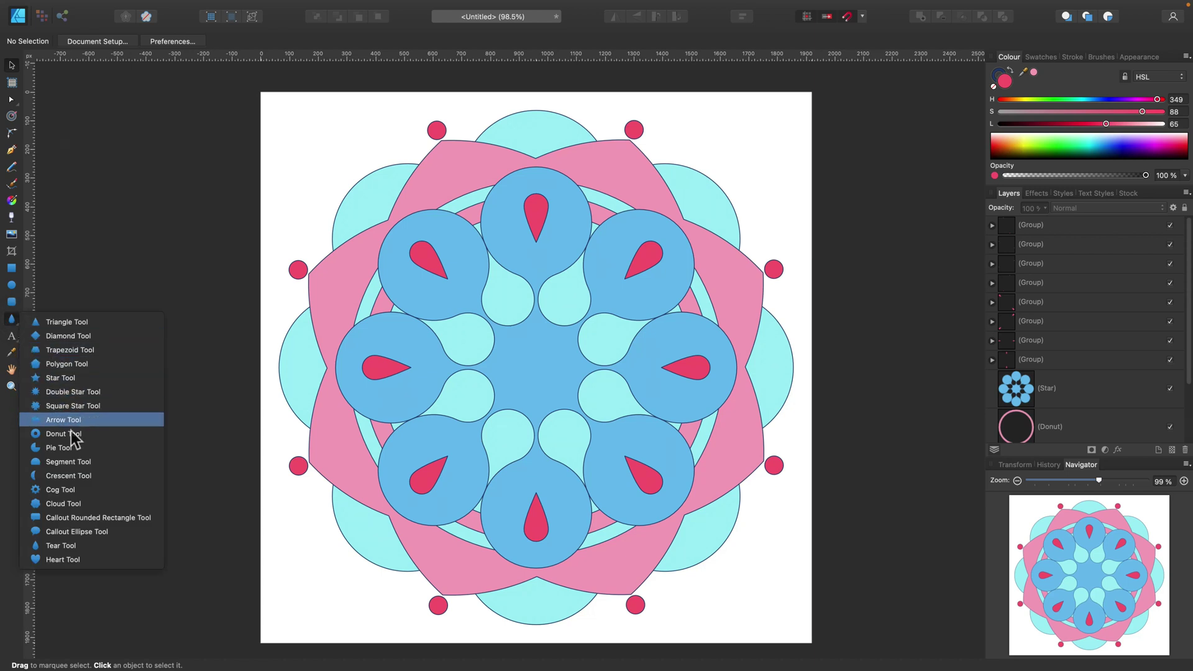
click(98, 492)
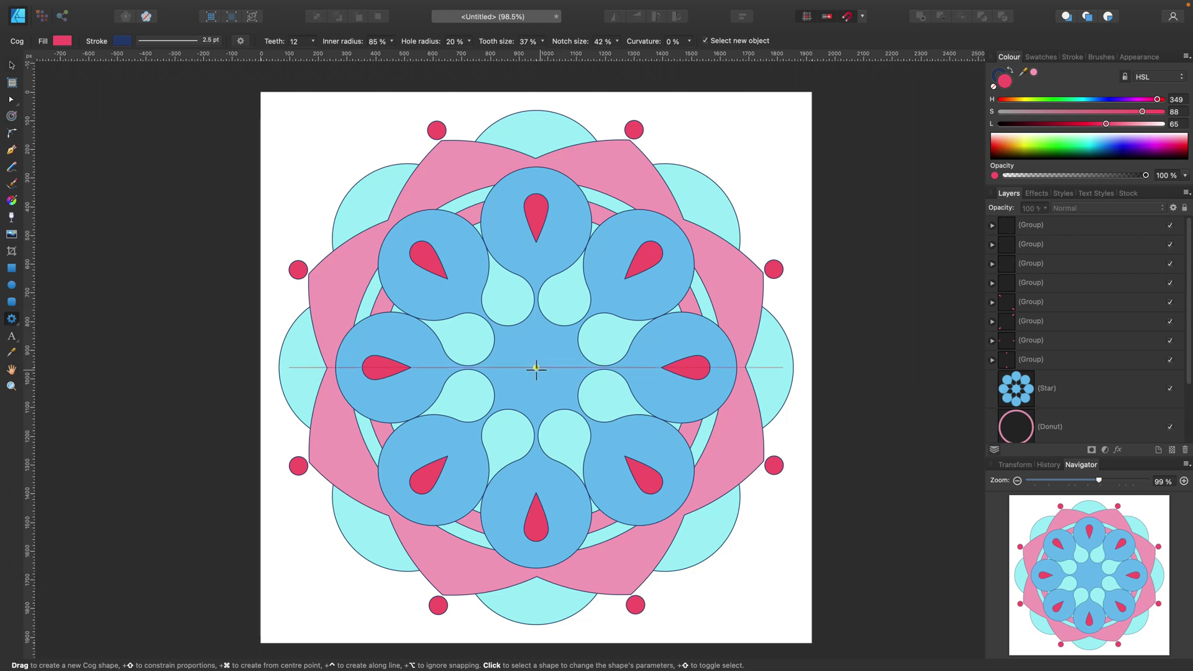
drag(536, 367, 613, 291)
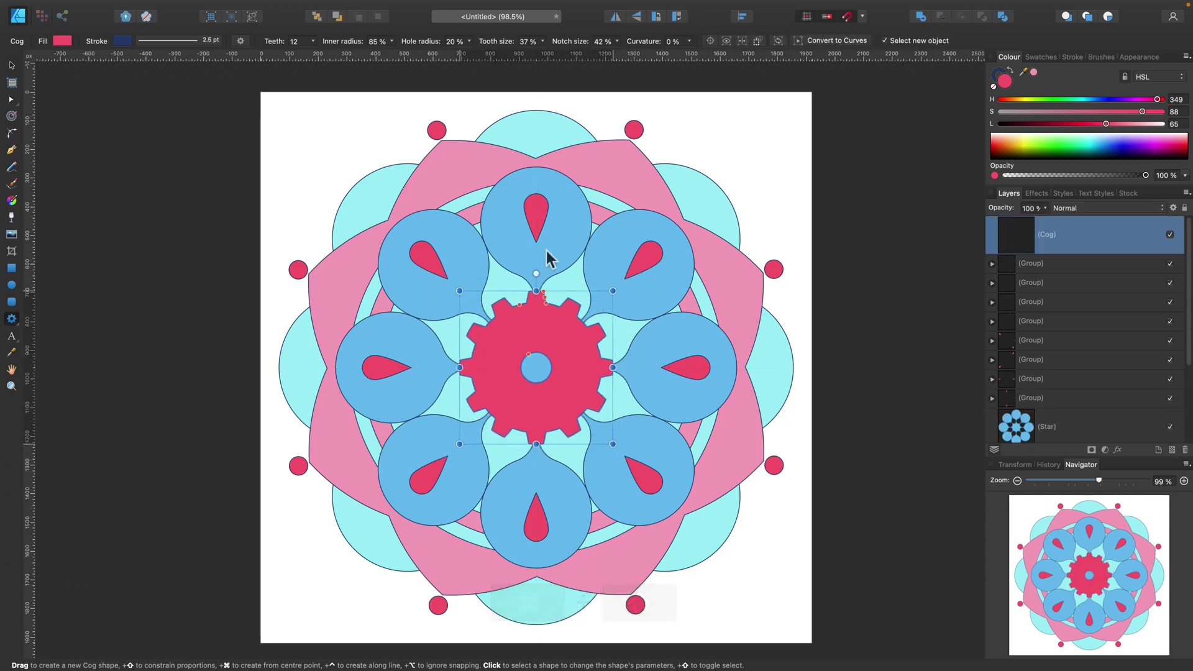
click(294, 42)
text(4)
key(Return)
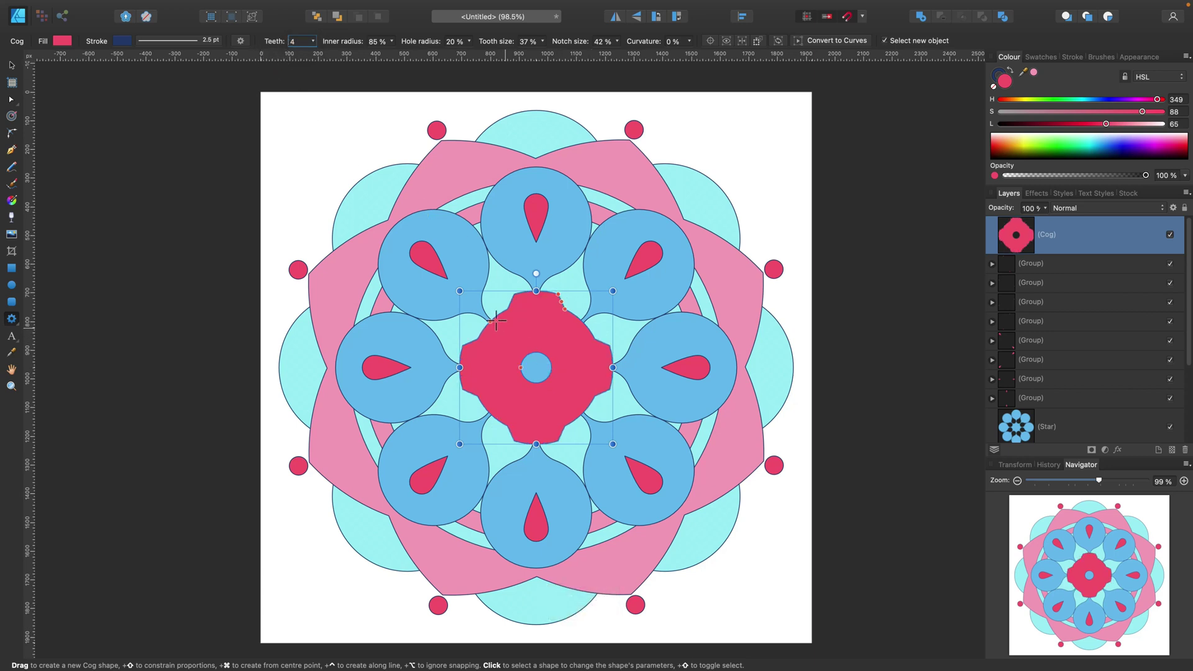
drag(495, 321, 505, 336)
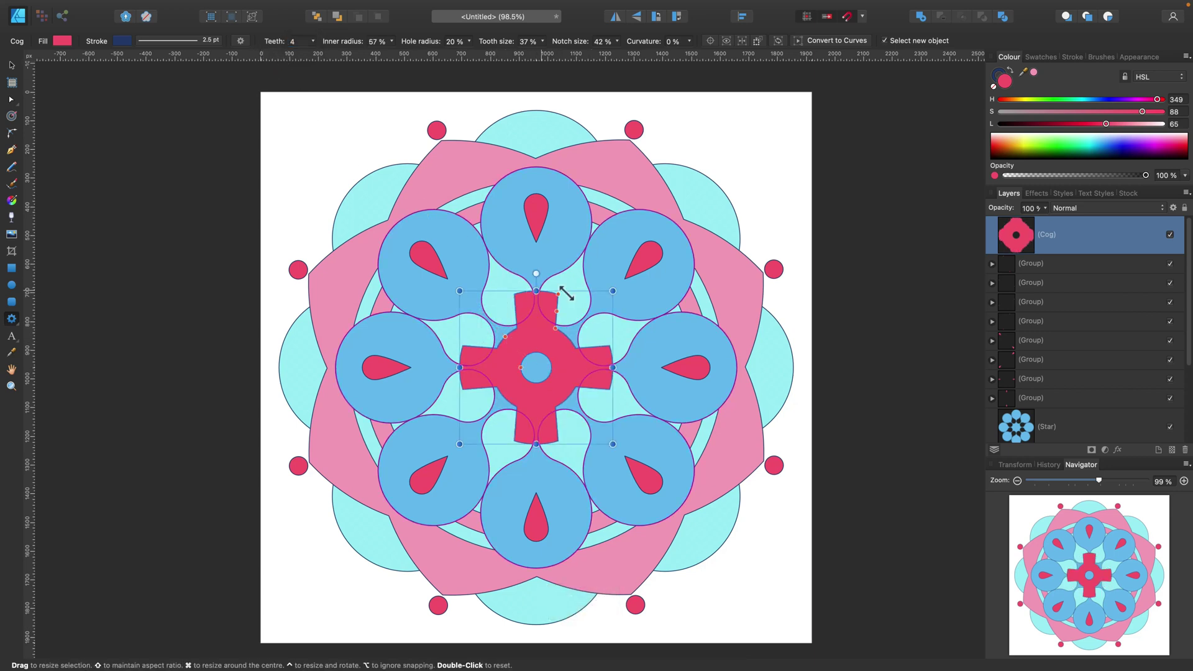
drag(556, 293, 539, 293)
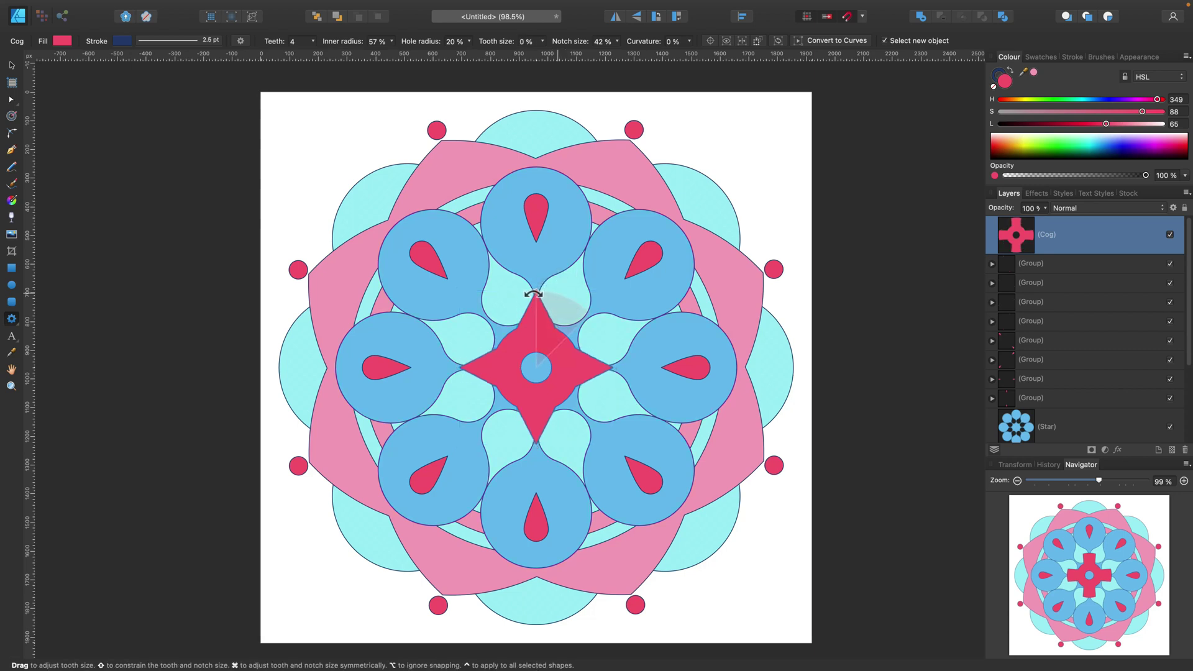
drag(563, 336, 552, 307)
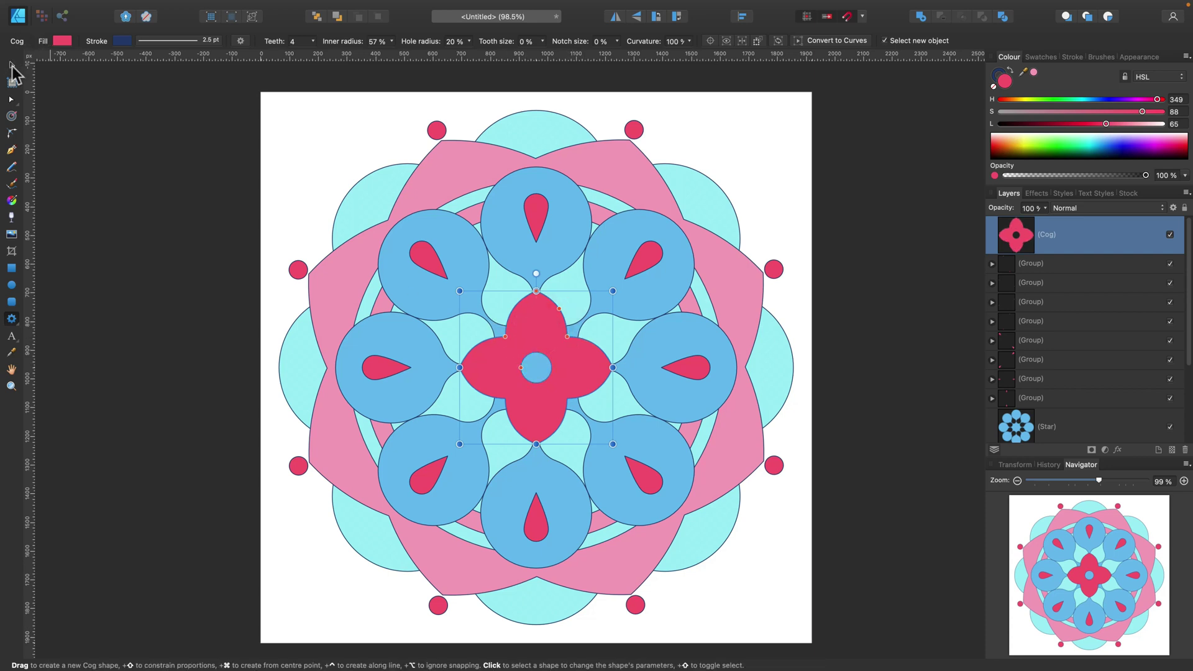
- Enlarge the four-petal cog and snap it onto the mandala's centre
click(12, 66)
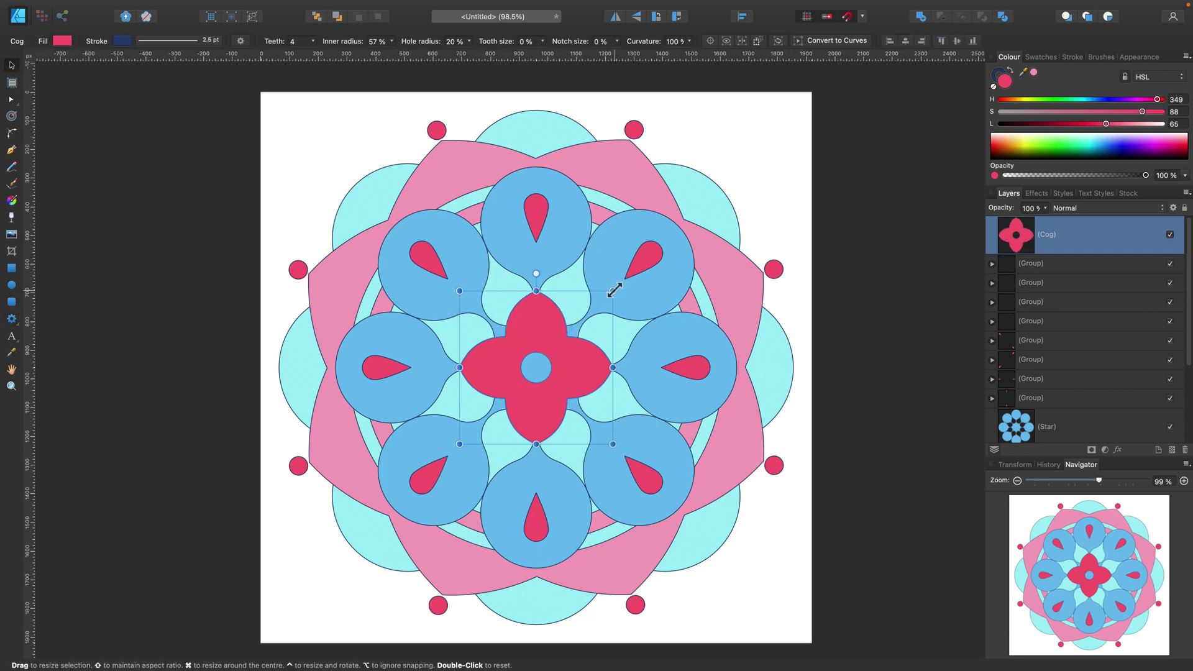
drag(613, 290, 651, 280)
drag(584, 371, 583, 374)
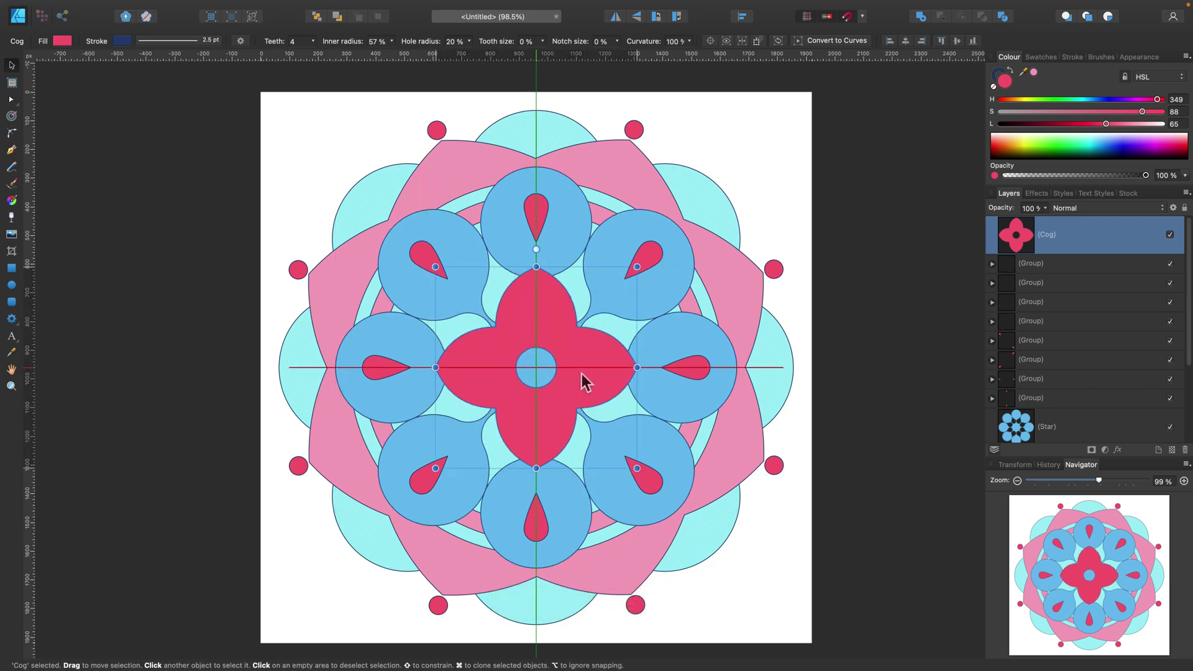
drag(582, 374, 576, 372)
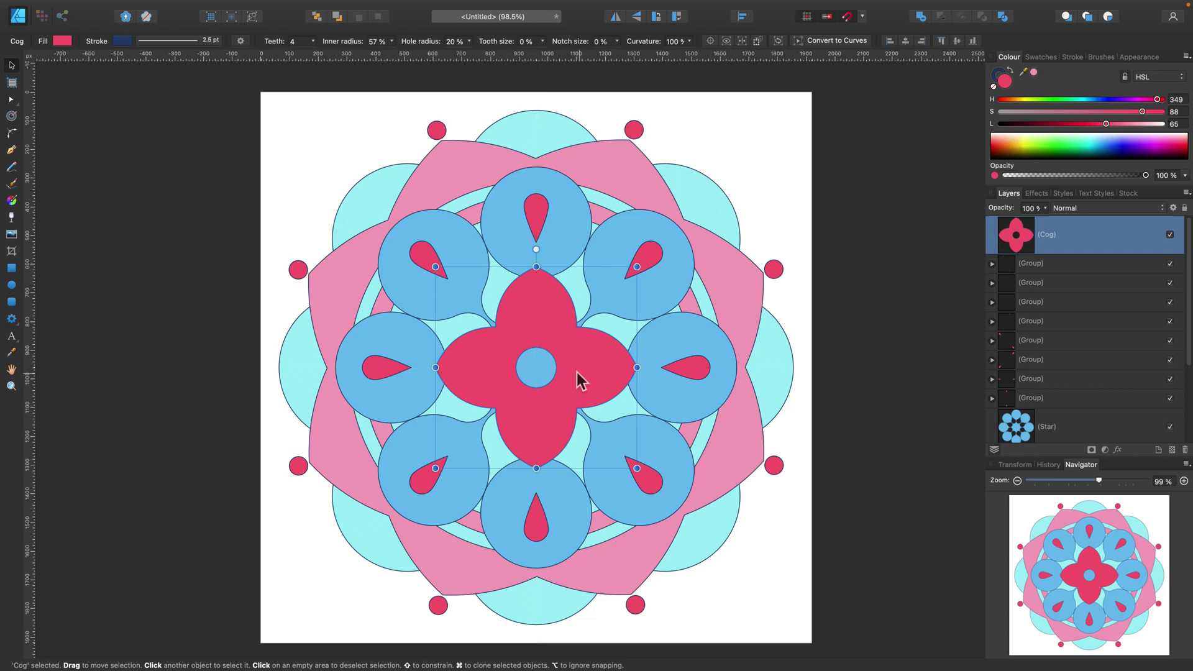
- Duplicate the red Cog layer
click(742, 17)
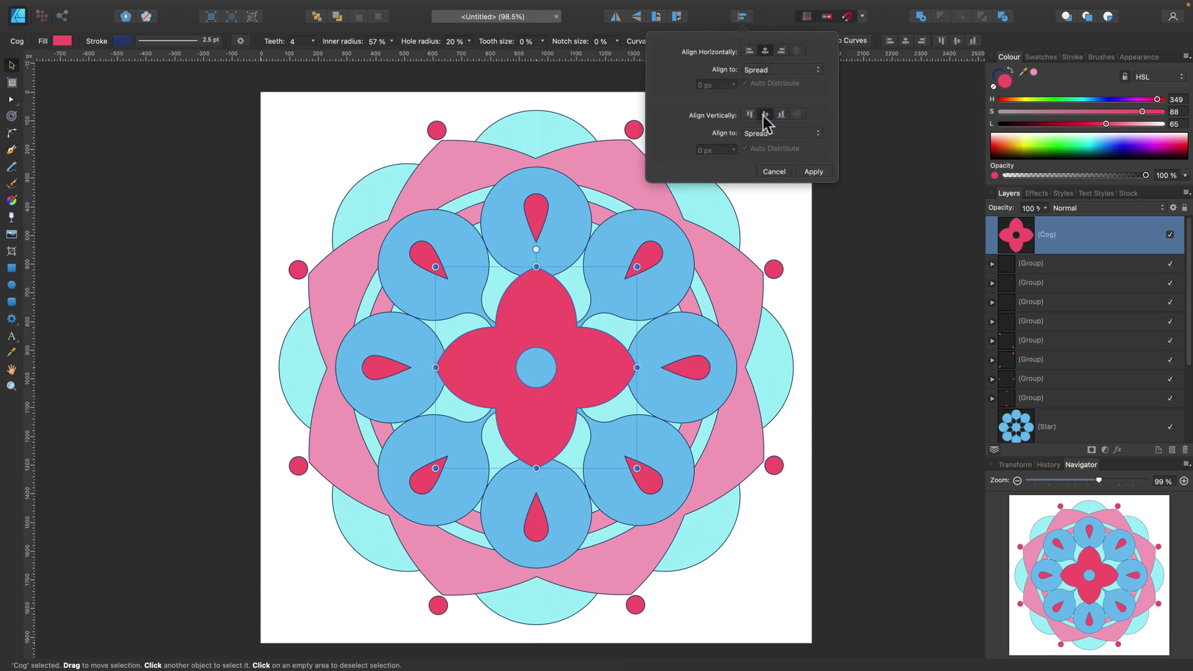
click(527, 314)
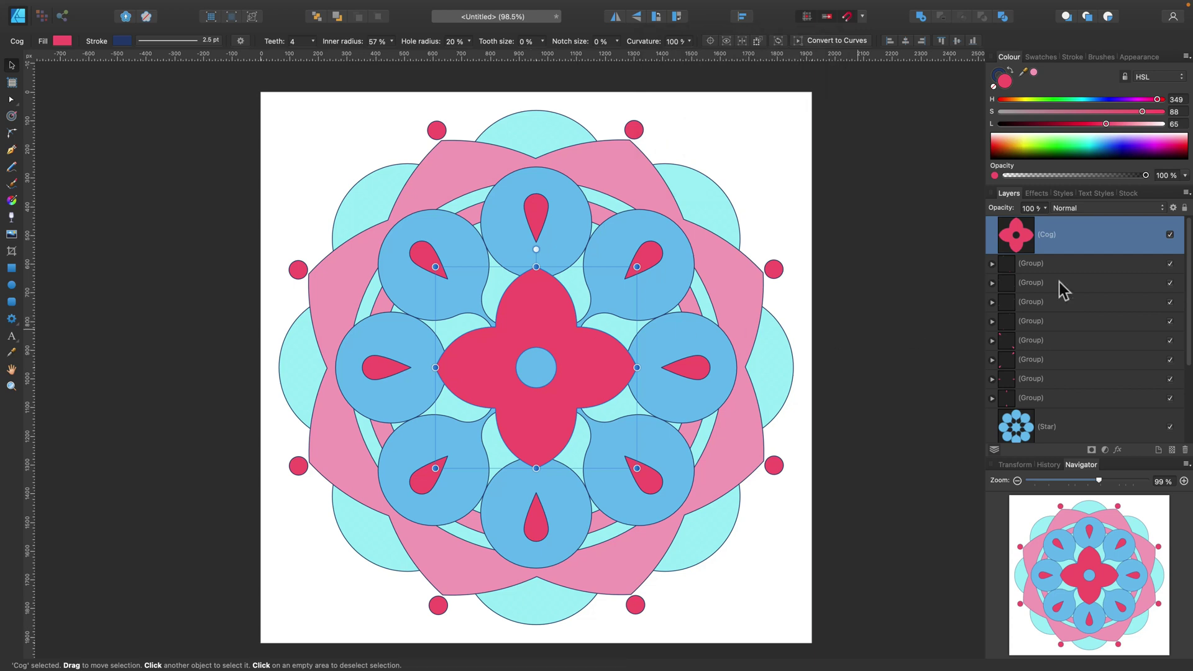
right_click(1107, 234)
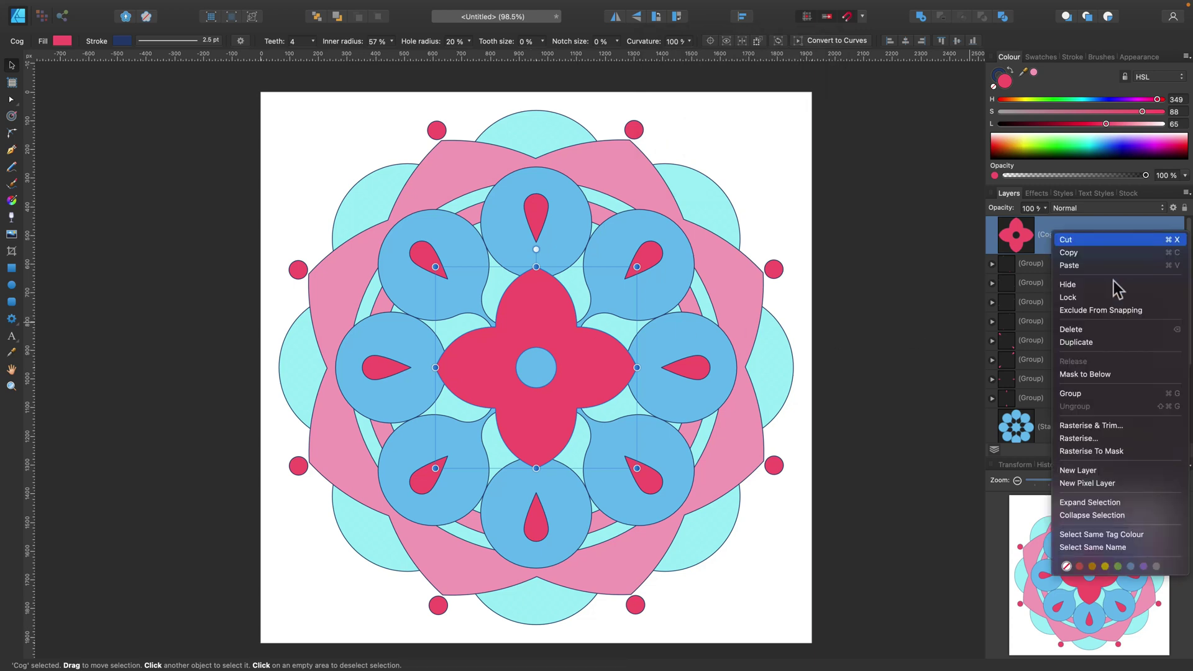
click(1102, 344)
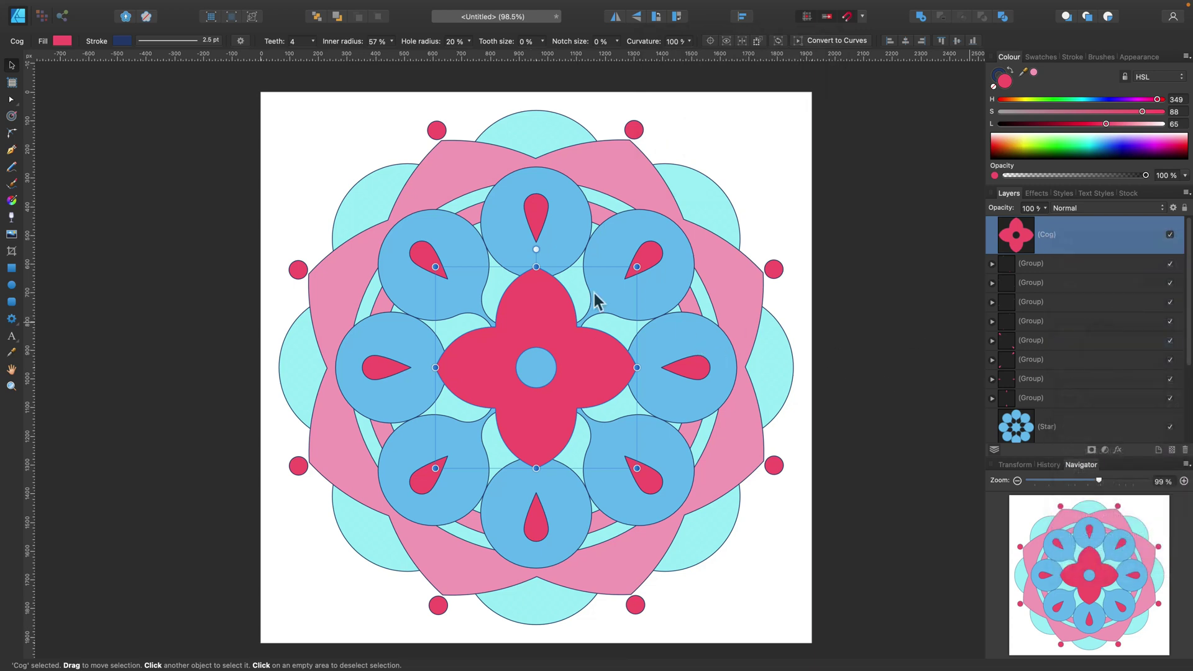
- Reshape the cog copy with slimmer 40% inner-radius petals and a 31% centre hole
click(11, 100)
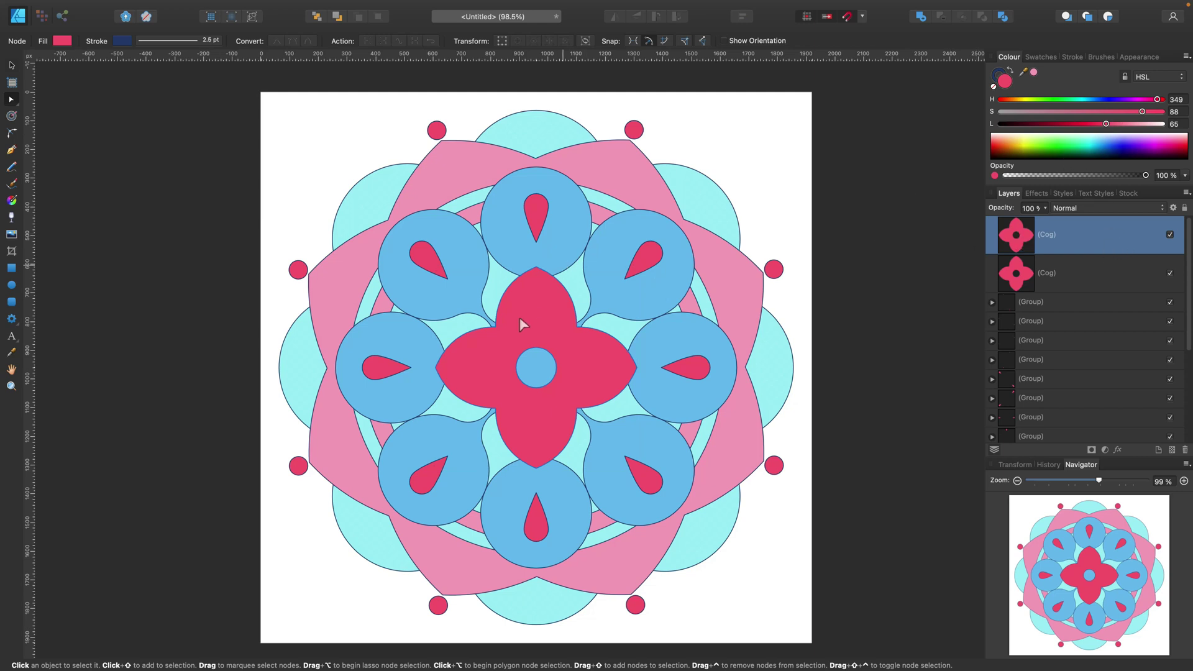
click(538, 311)
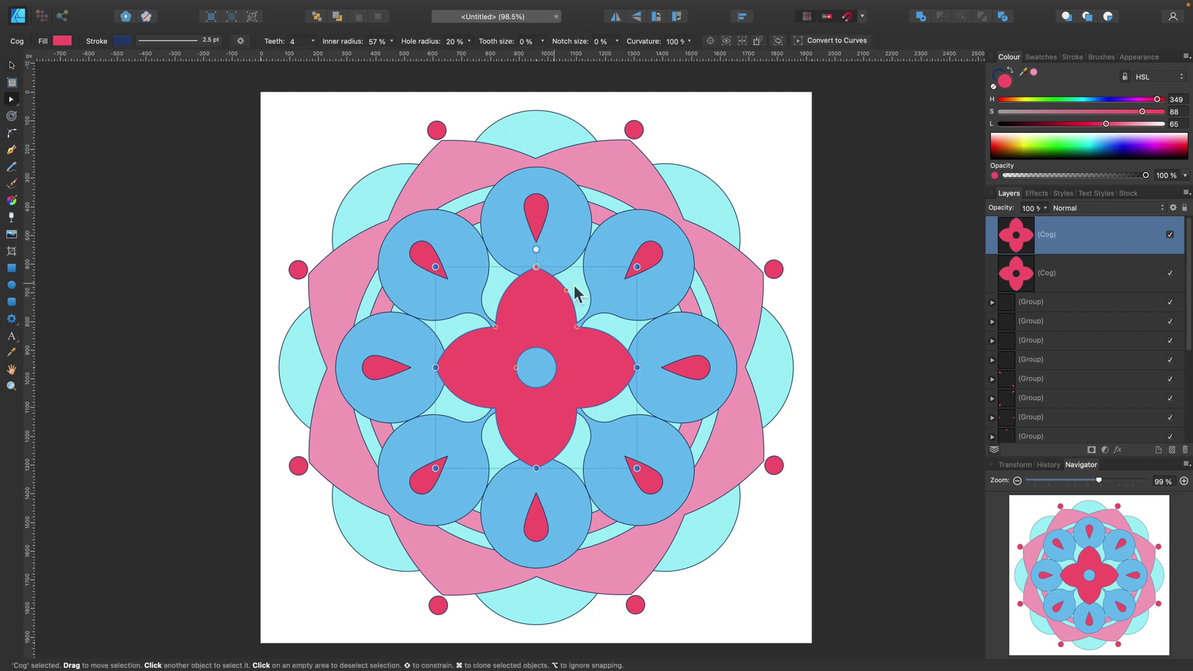
drag(577, 327, 552, 290)
drag(539, 268, 535, 268)
drag(517, 368, 510, 336)
- Fill the cog copy with a pink sampled from the artwork
drag(1023, 71, 629, 172)
click(1034, 72)
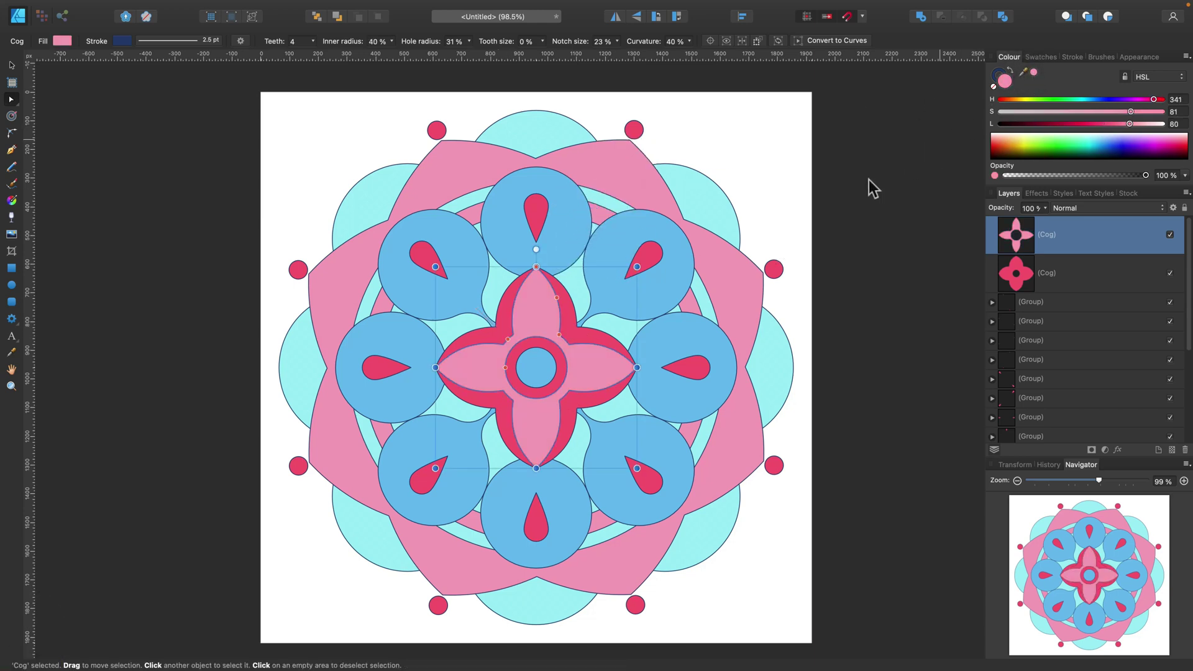
scroll(467, 349, up, 1)
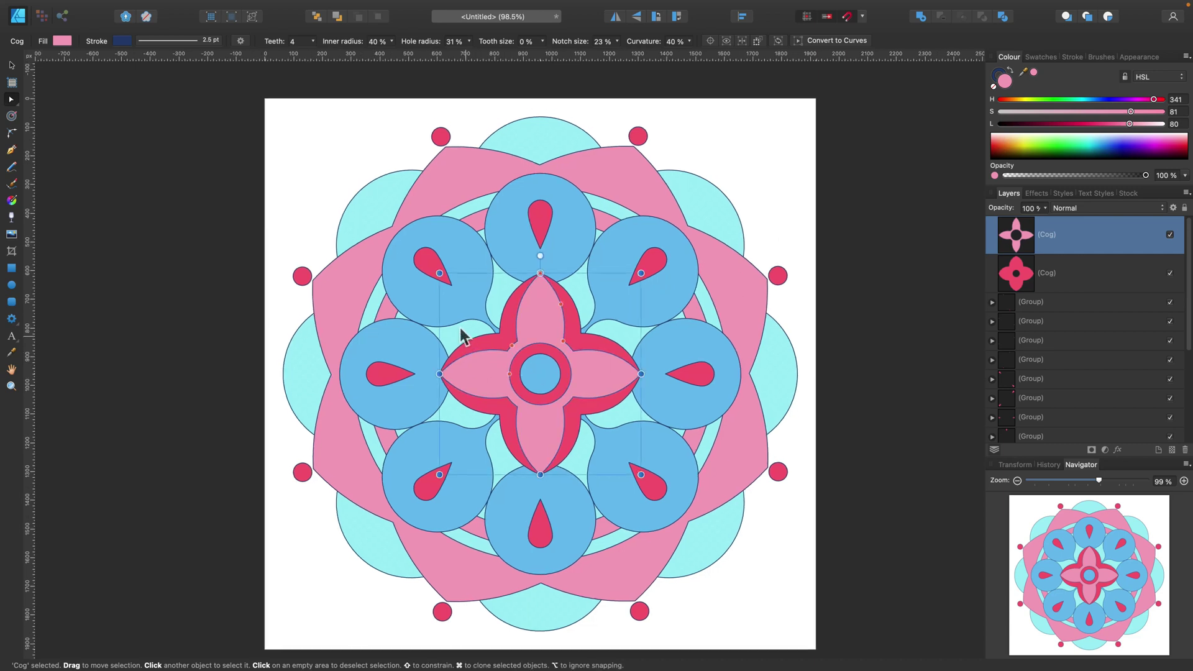
- Draw a cloud from the mandala centre with 40% inner radius and 16 bubbles
click(11, 319)
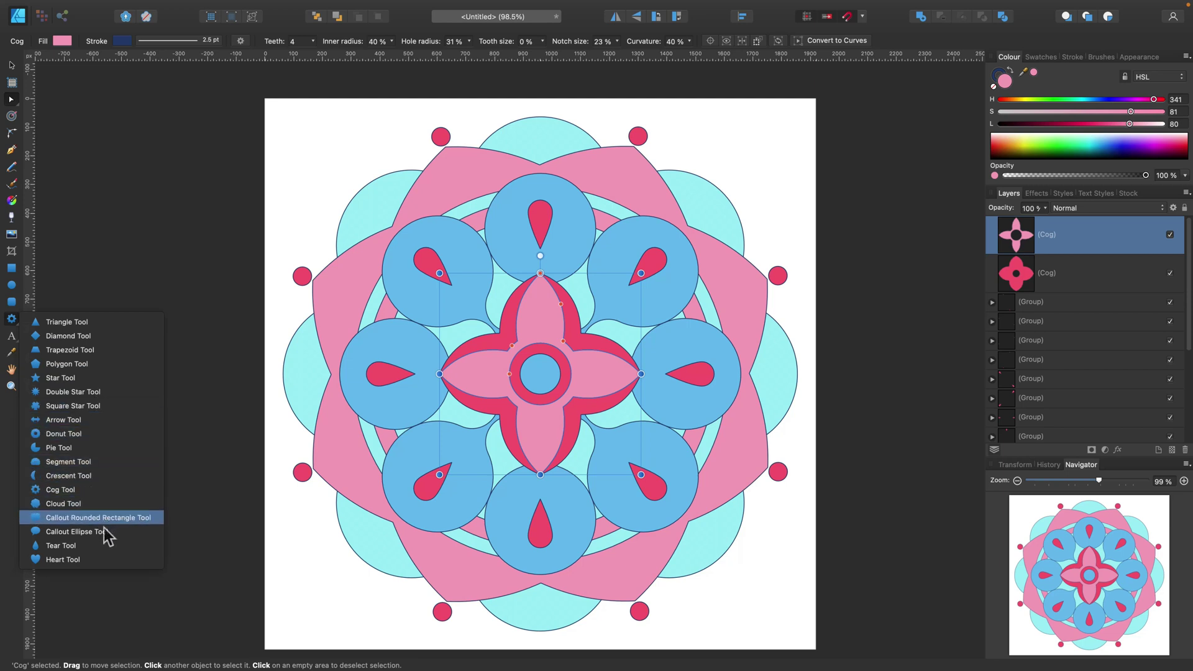
click(109, 503)
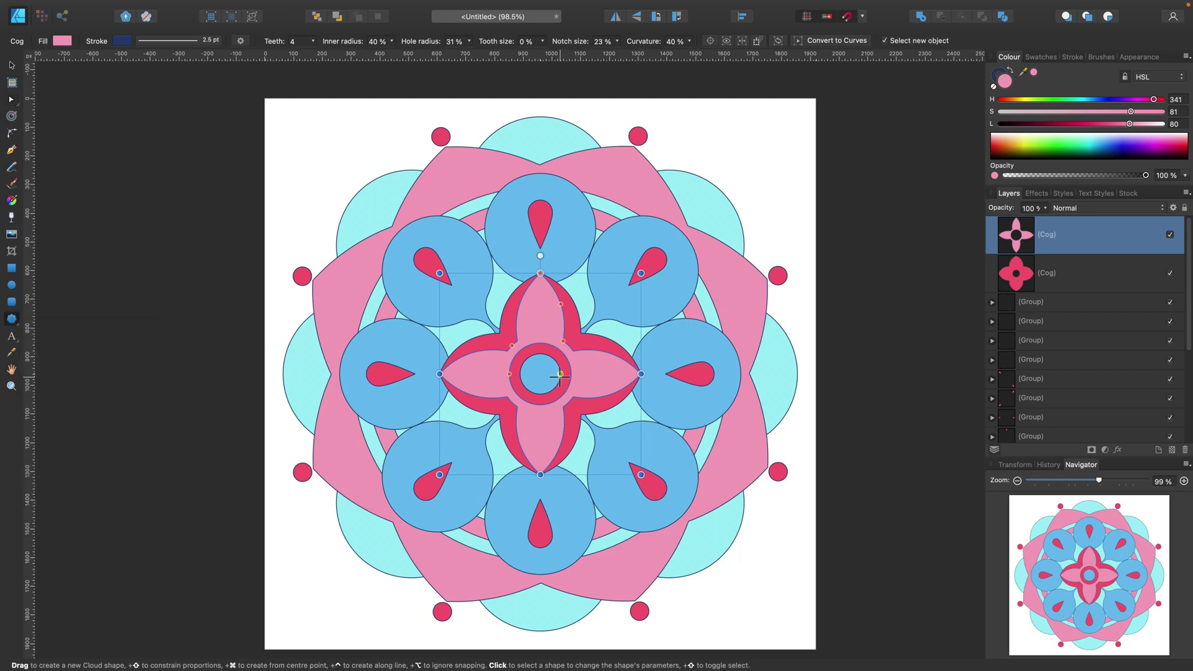
drag(540, 373, 652, 293)
key(super)
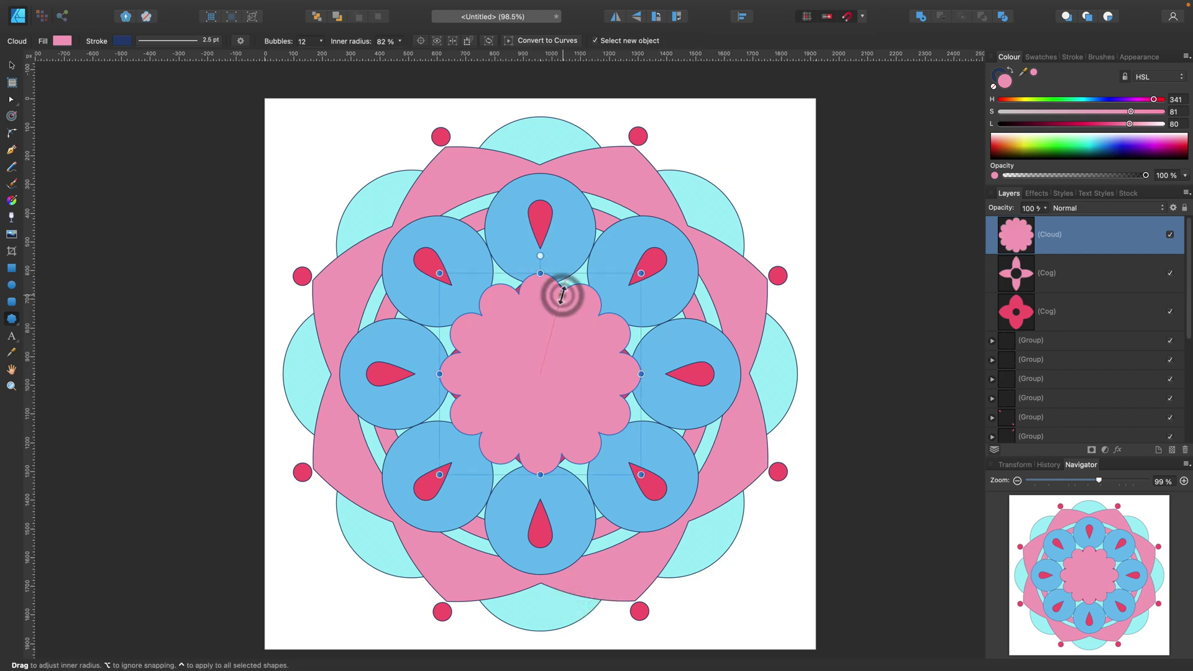
drag(561, 294, 551, 335)
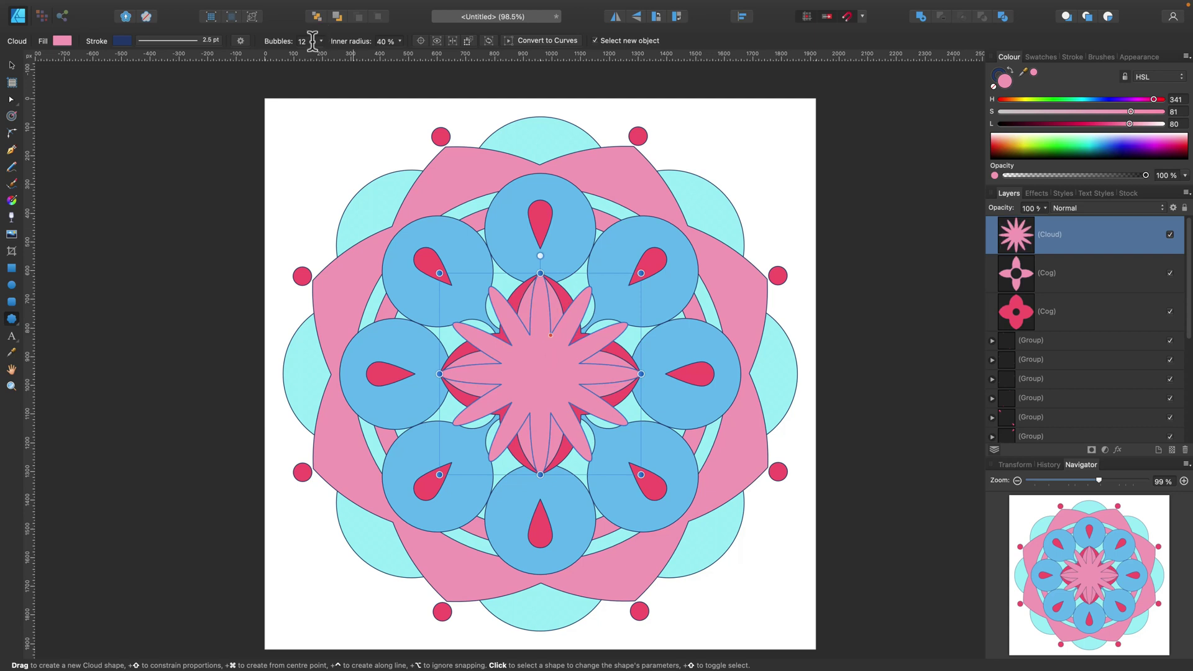
text(16)
key(Return)
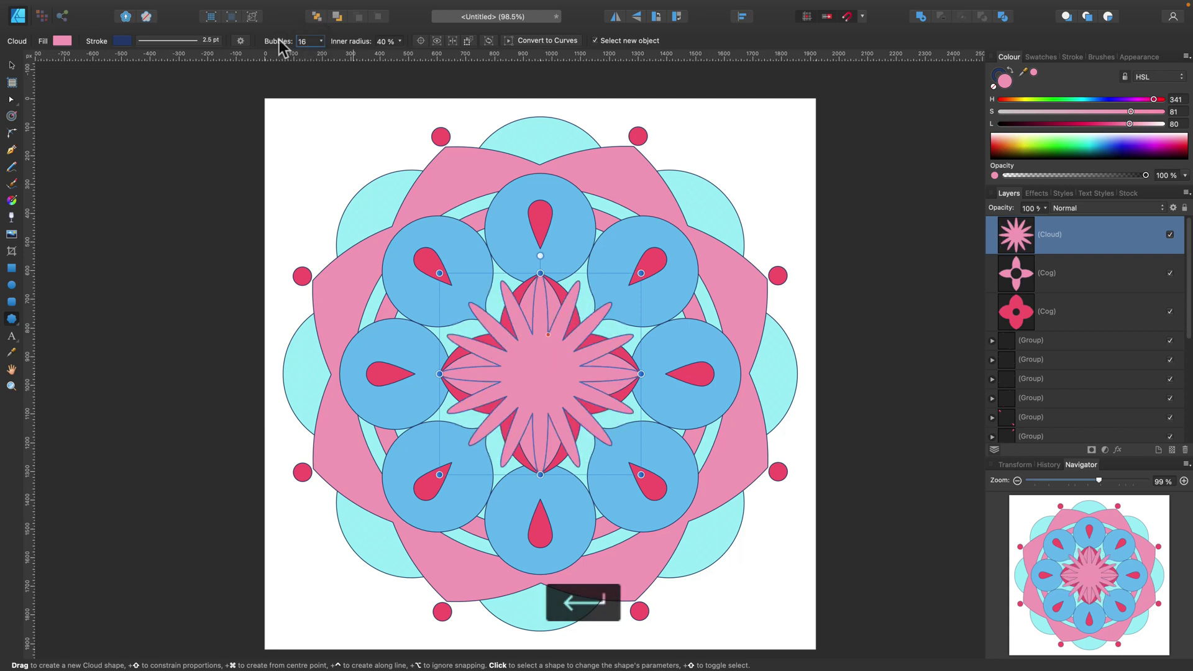
- Move the Cloud layer below both Cog layers and enlarge it around its centre
click(11, 64)
drag(1077, 243, 1083, 330)
drag(639, 274, 674, 250)
- Fill the cloud with a cyan sampled from the artwork, then deselect
drag(1029, 77, 700, 196)
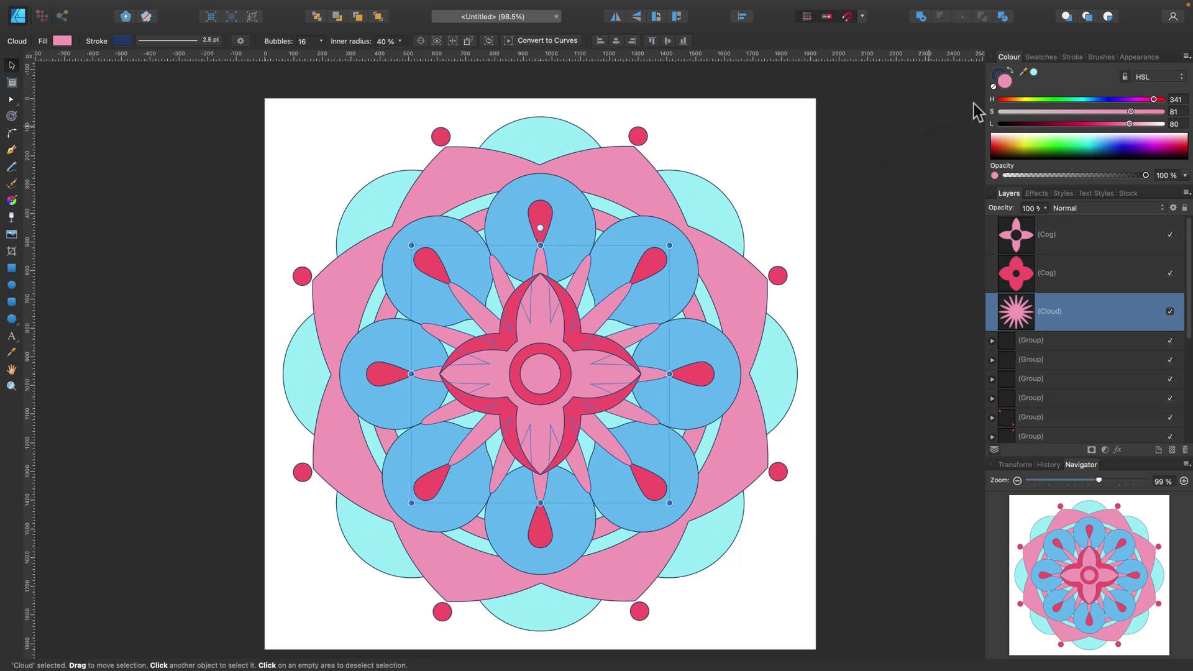
click(1035, 72)
scroll(749, 218, right, 1)
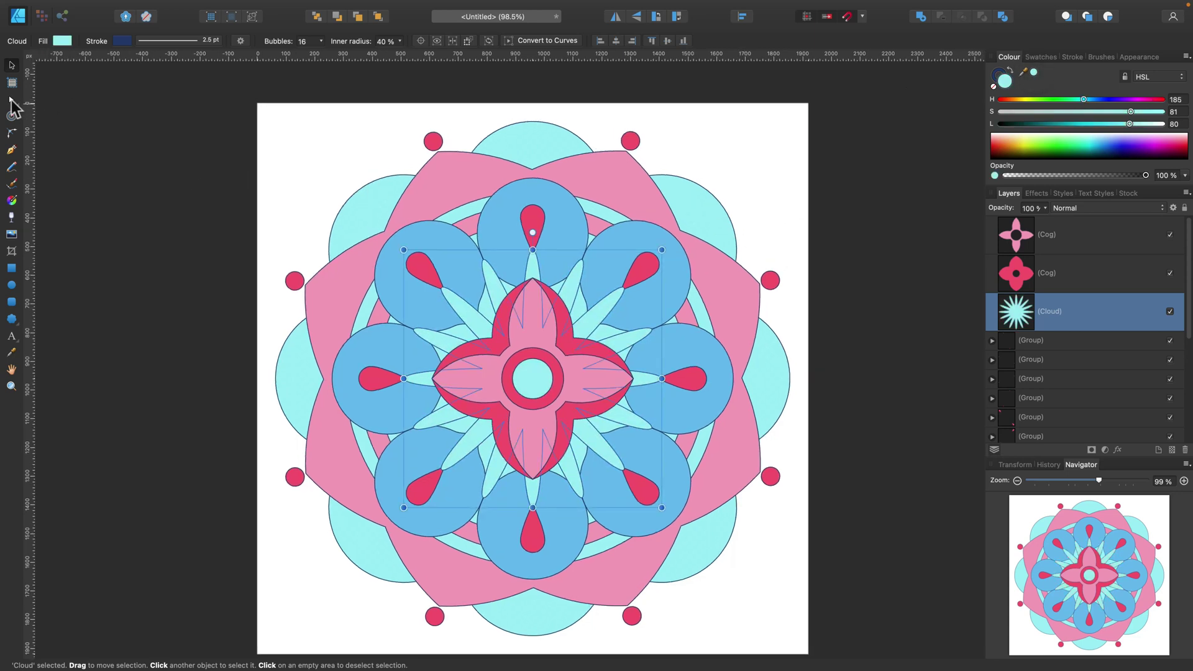
click(11, 99)
click(577, 274)
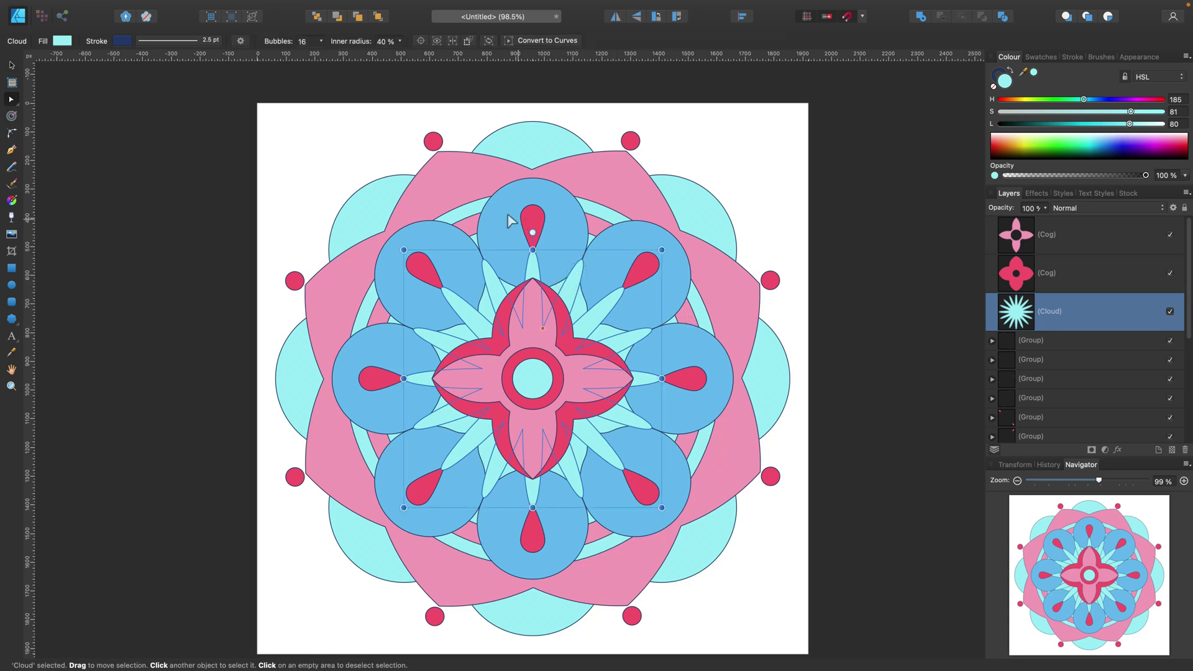
click(377, 154)
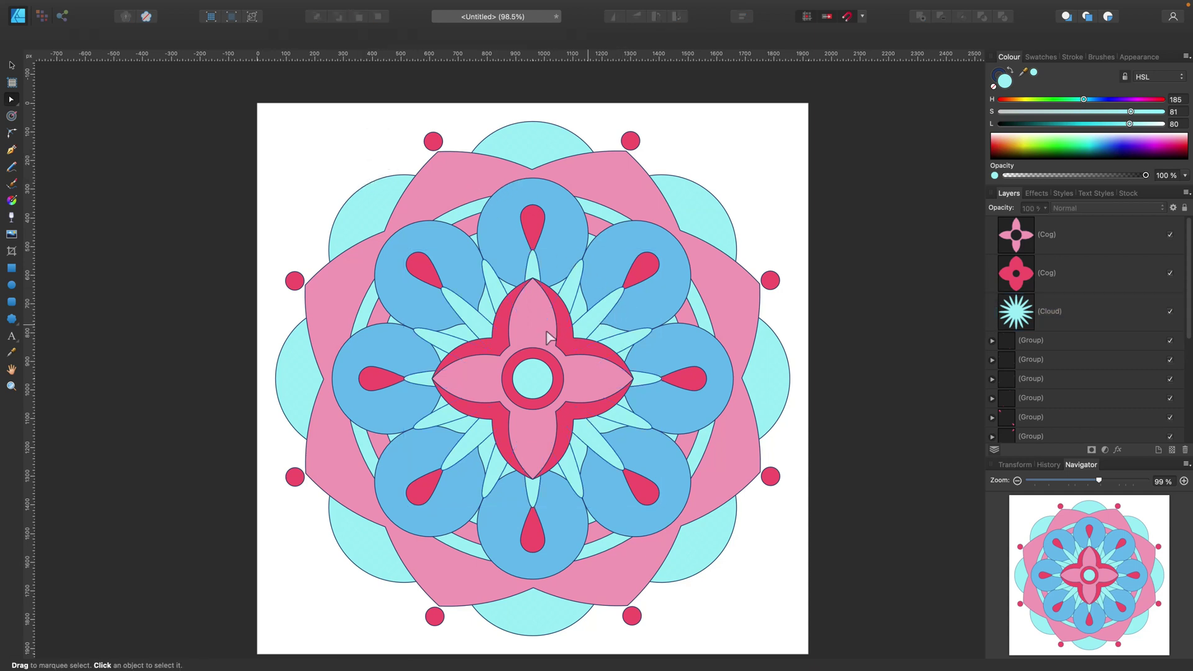
- Draw a 4-point star out from the mandala centre
scroll(367, 451, down, 2)
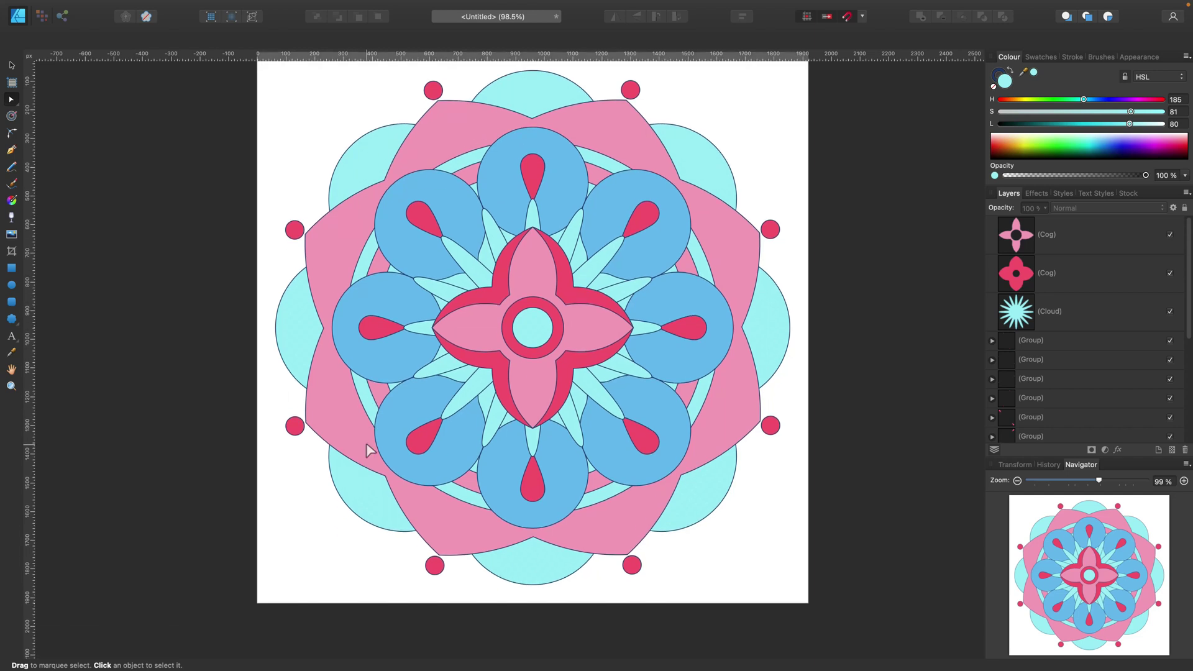
click(12, 320)
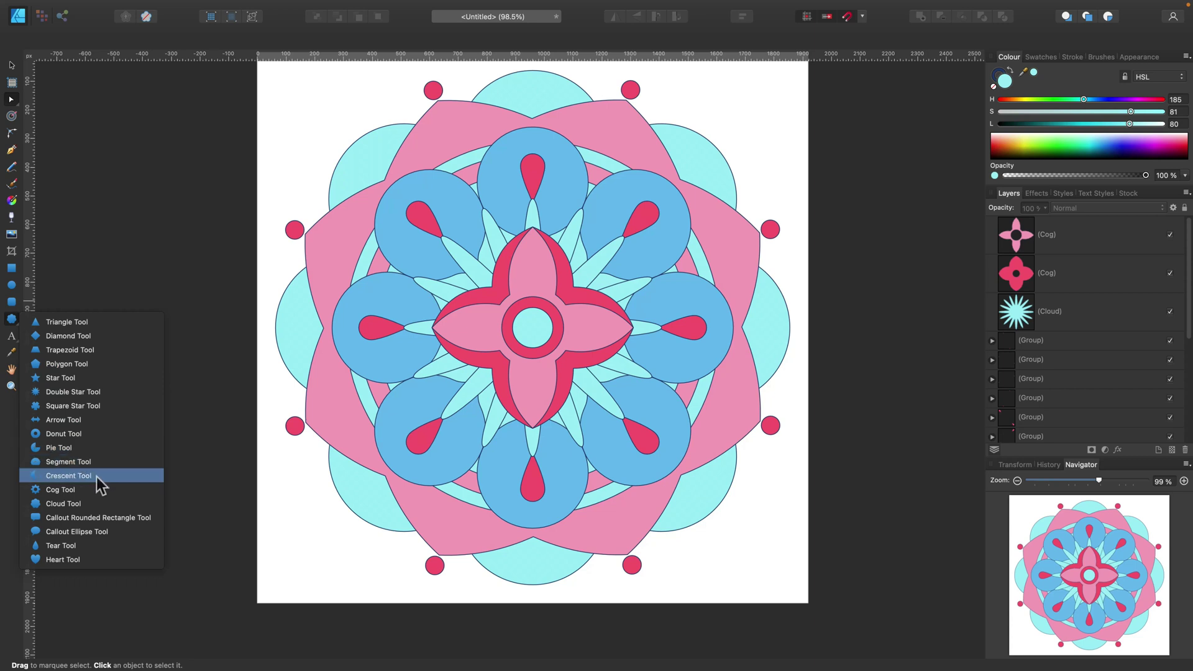
click(118, 378)
drag(533, 327, 584, 298)
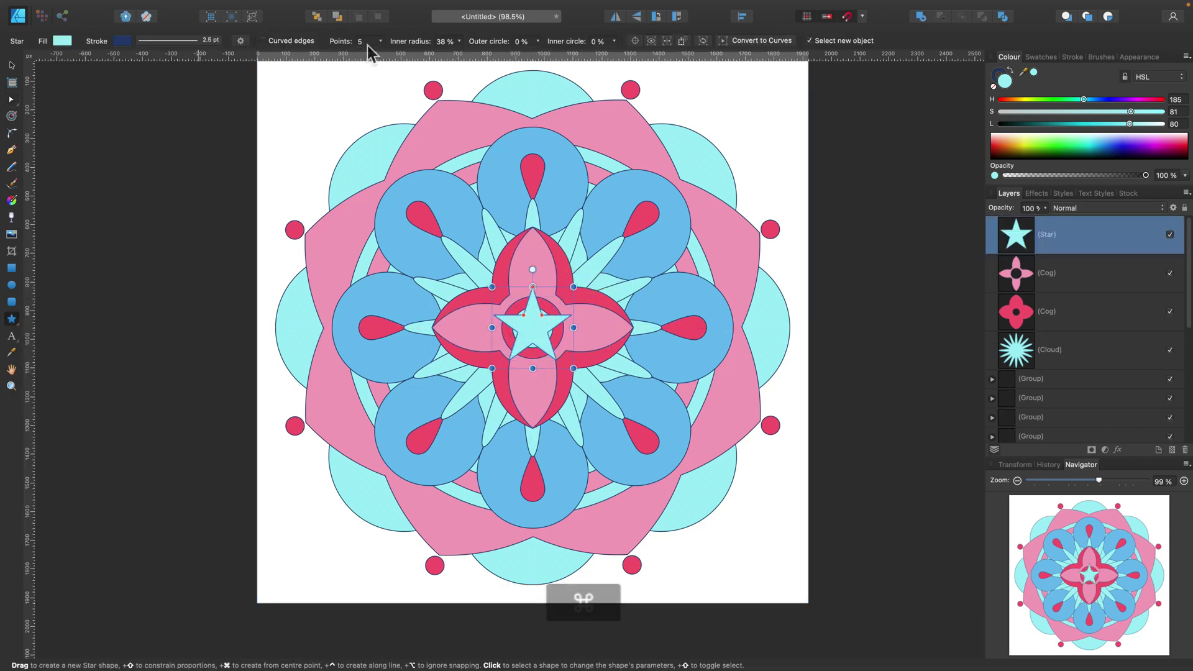
text(4)
key(Return)
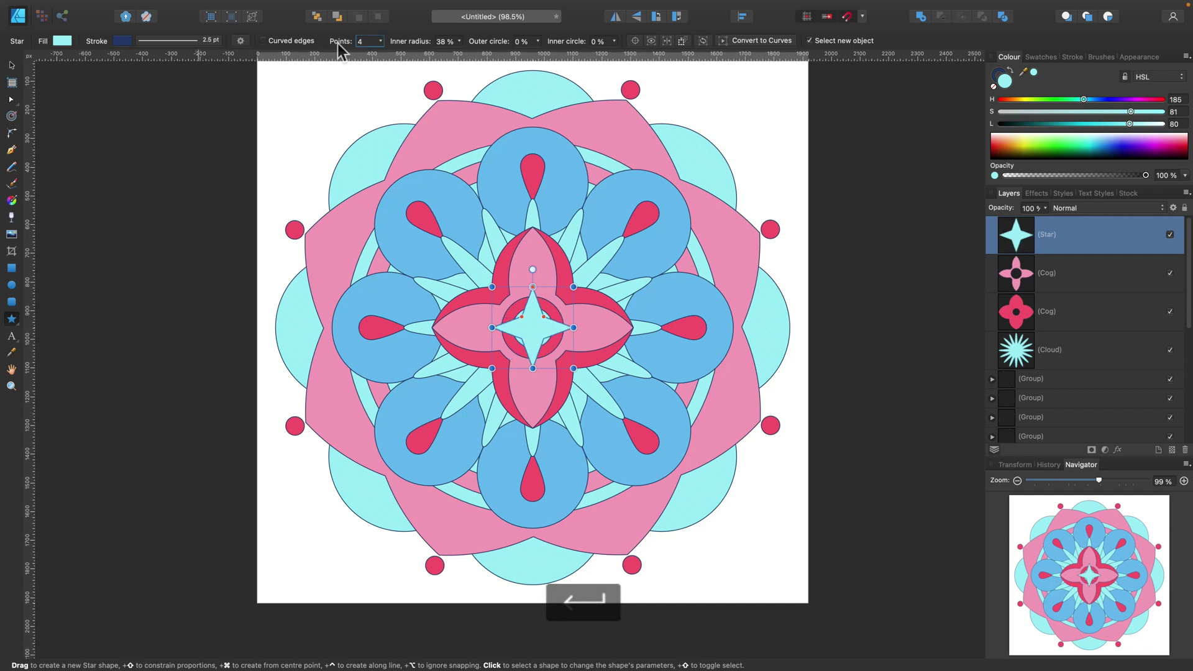
- Reshape the star into a clover with 58% inner radius and 100% outer circle
drag(535, 287, 532, 277)
key(super+z)
key(super+z)
click(521, 316)
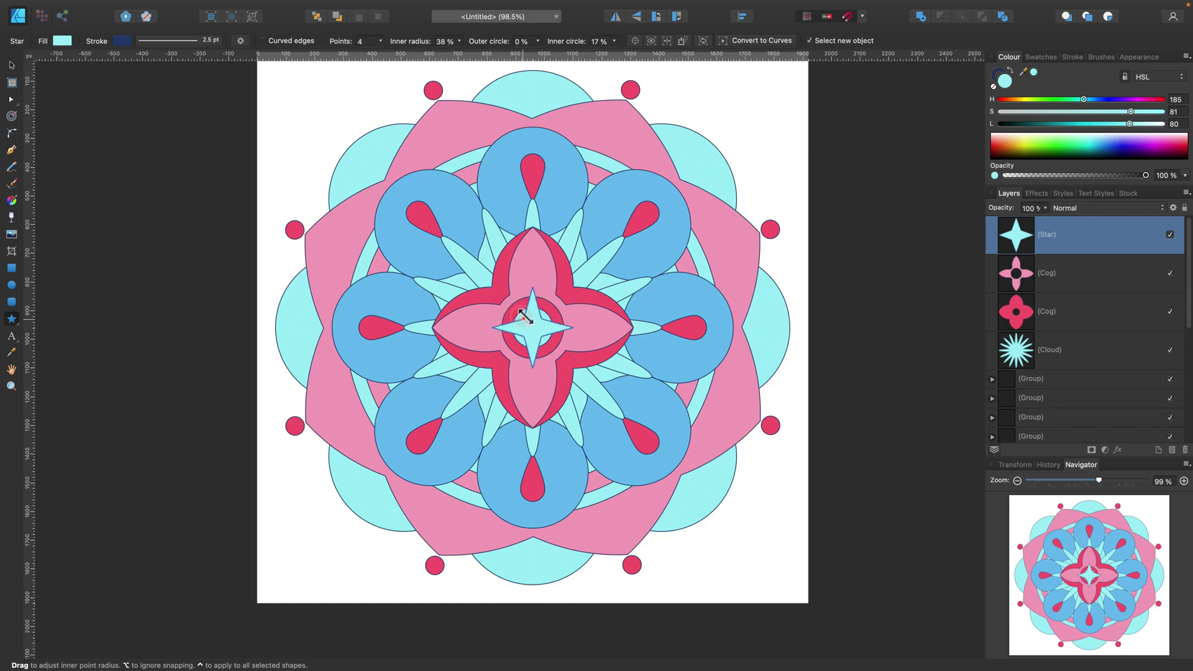
drag(525, 317, 540, 314)
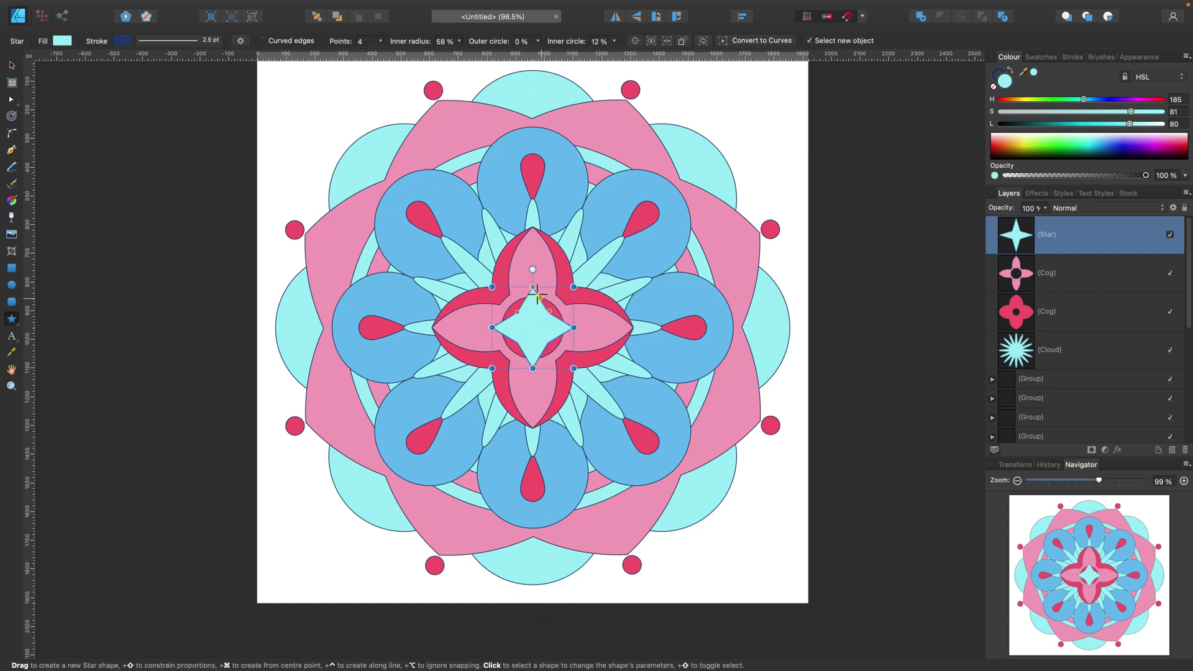
drag(533, 286, 617, 328)
click(11, 66)
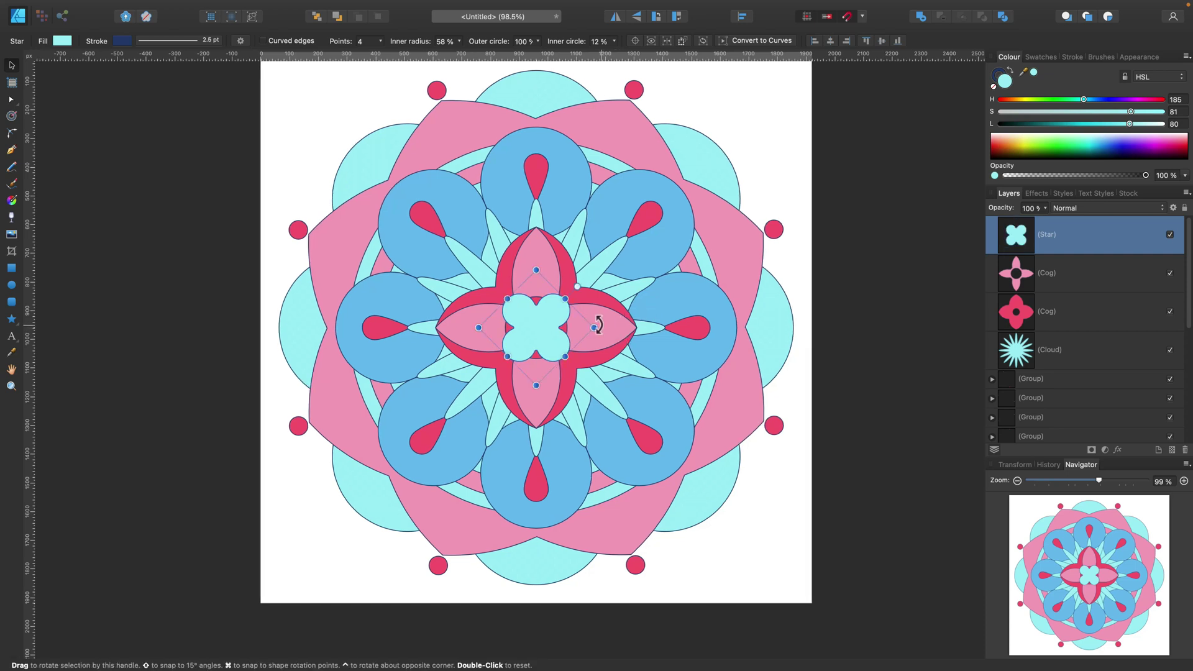
- Draw a small circle at the mandala centre and fill it blue
click(12, 286)
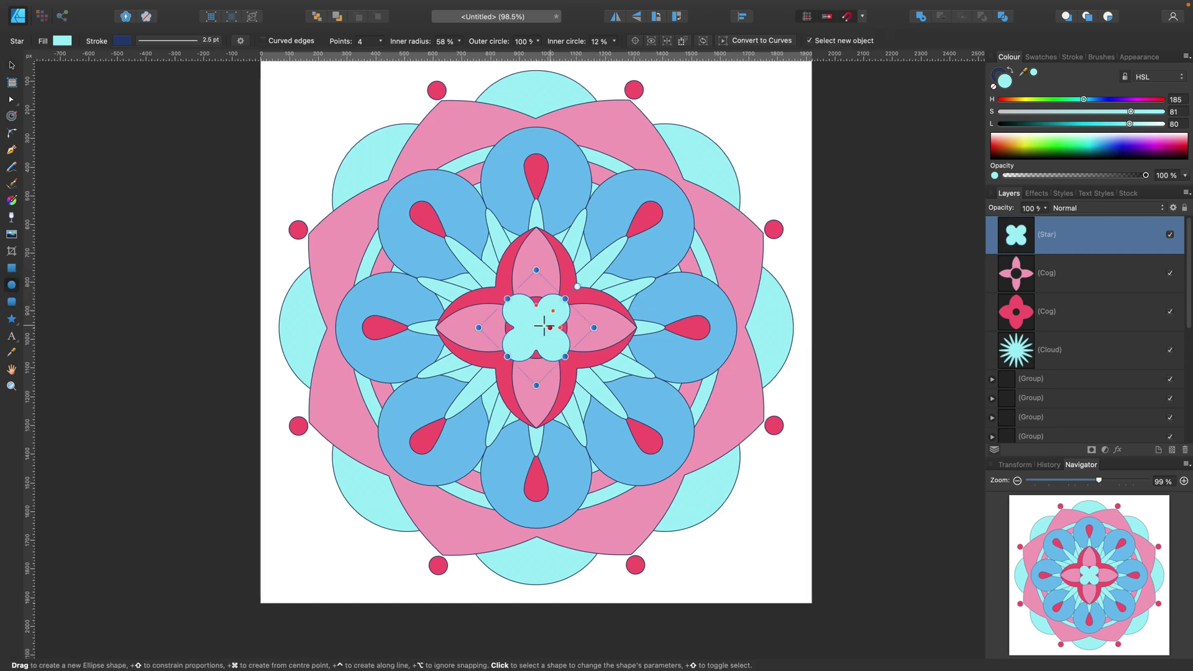
drag(536, 328, 558, 318)
key(super+d)
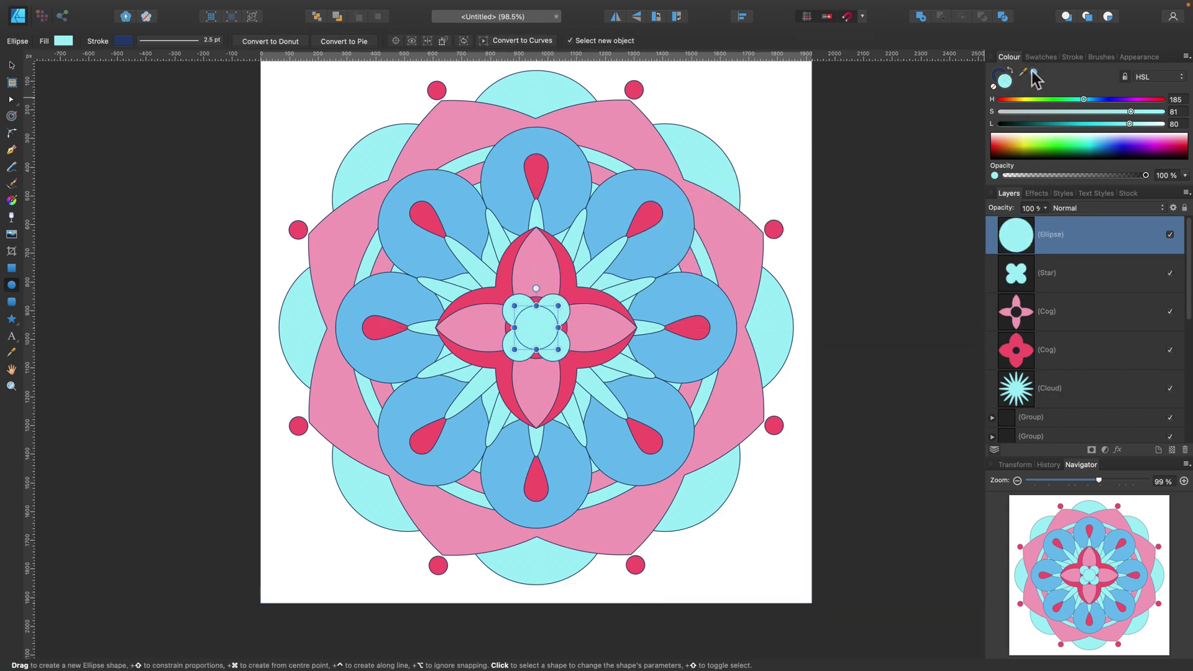
click(1033, 72)
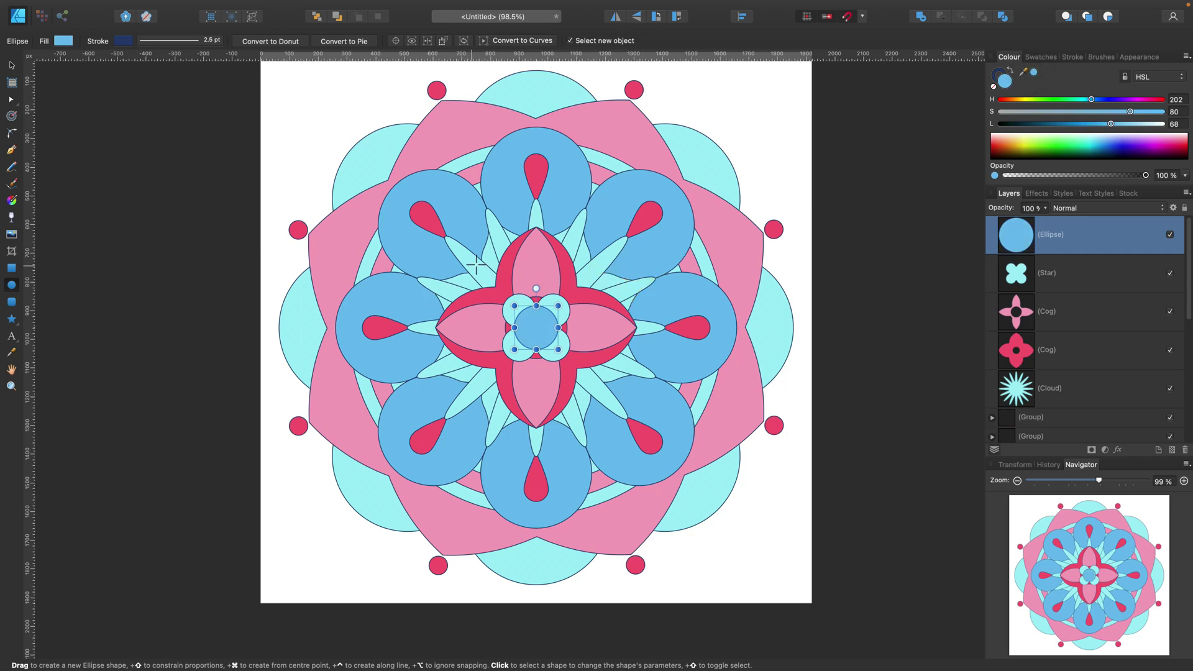
- Paste a pink cog copy with reset rotation, move it on top, and shrink it to the centre
click(11, 65)
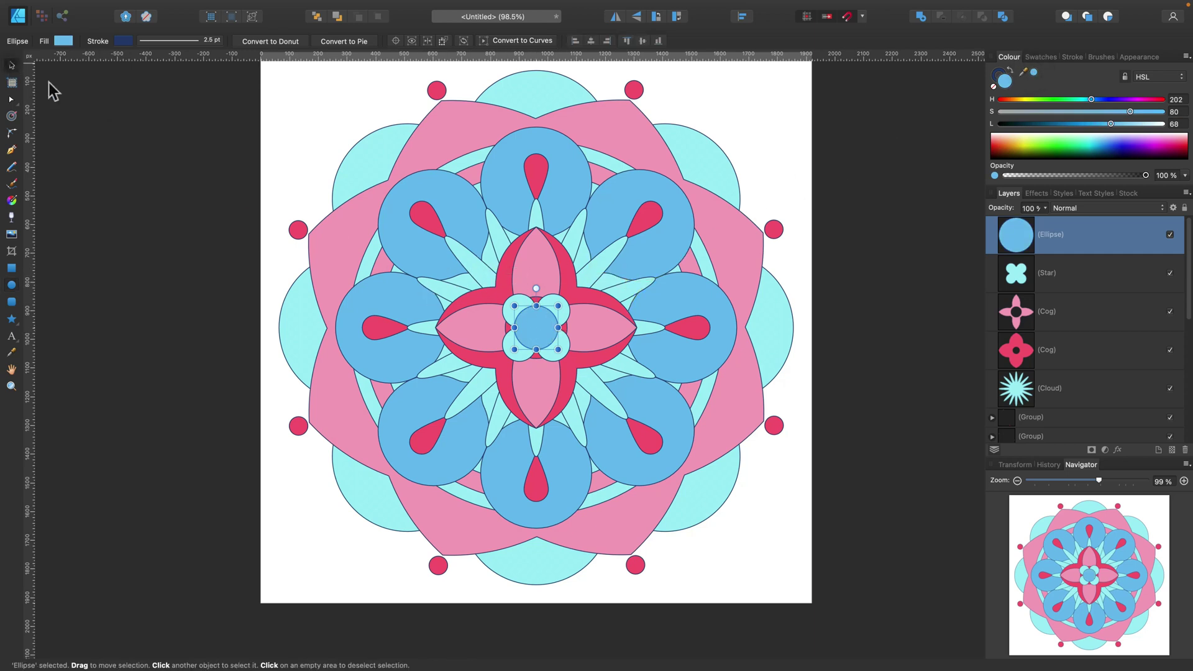
click(445, 114)
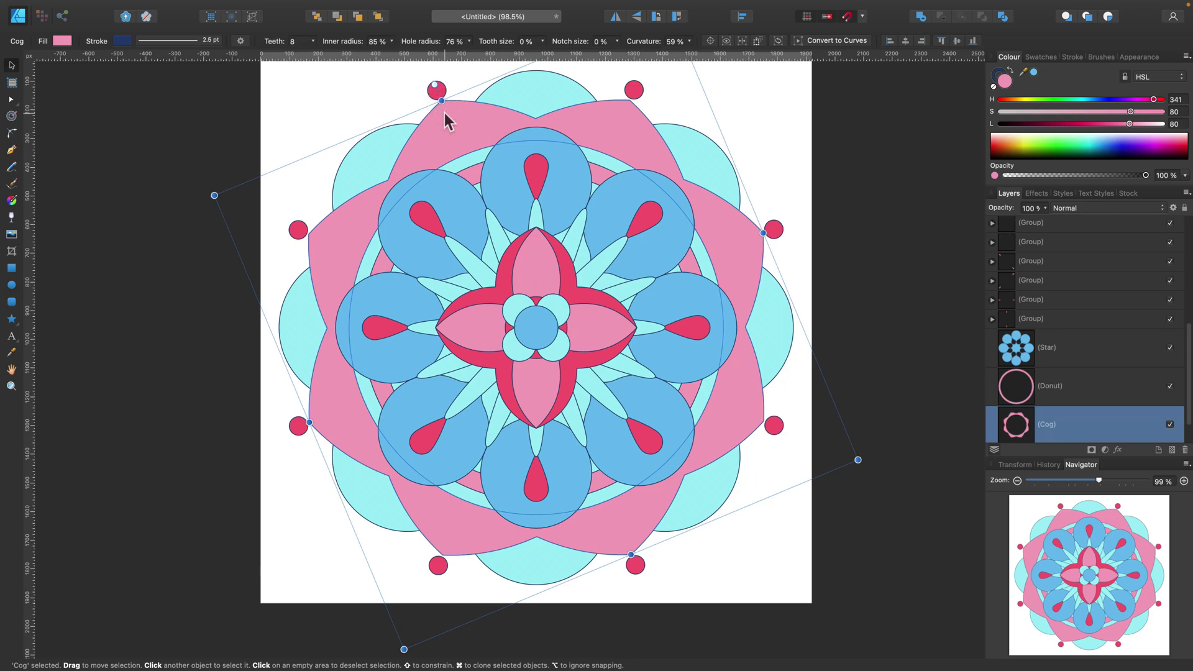
key(super+v)
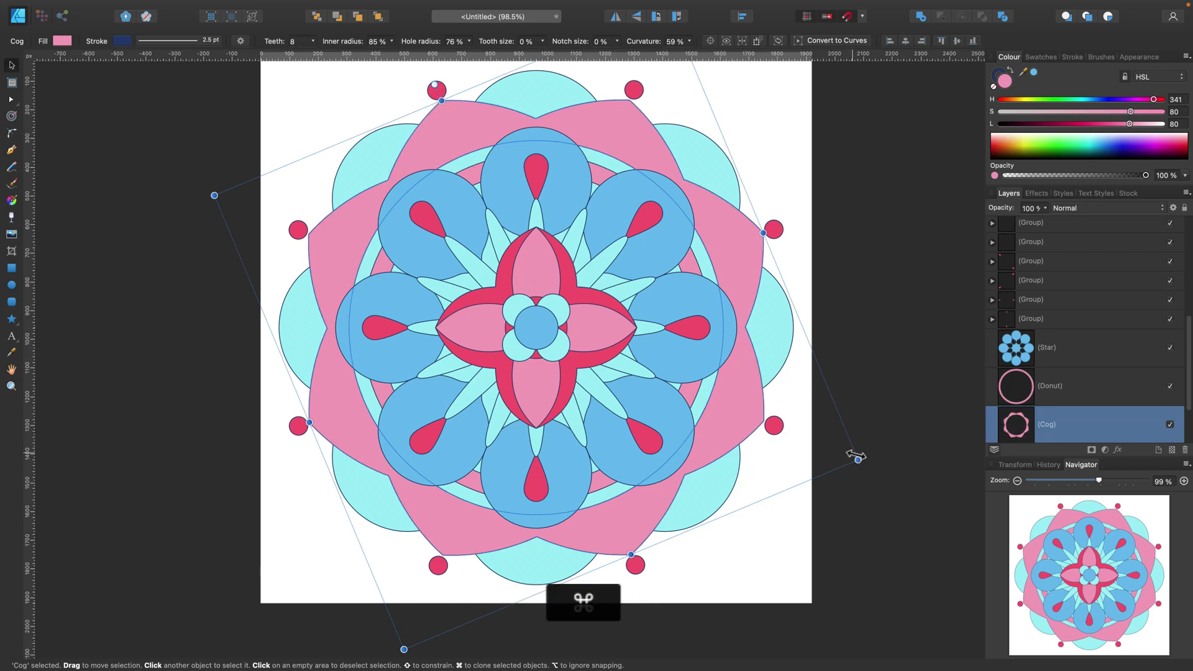
drag(856, 456, 710, 398)
double_click(712, 400)
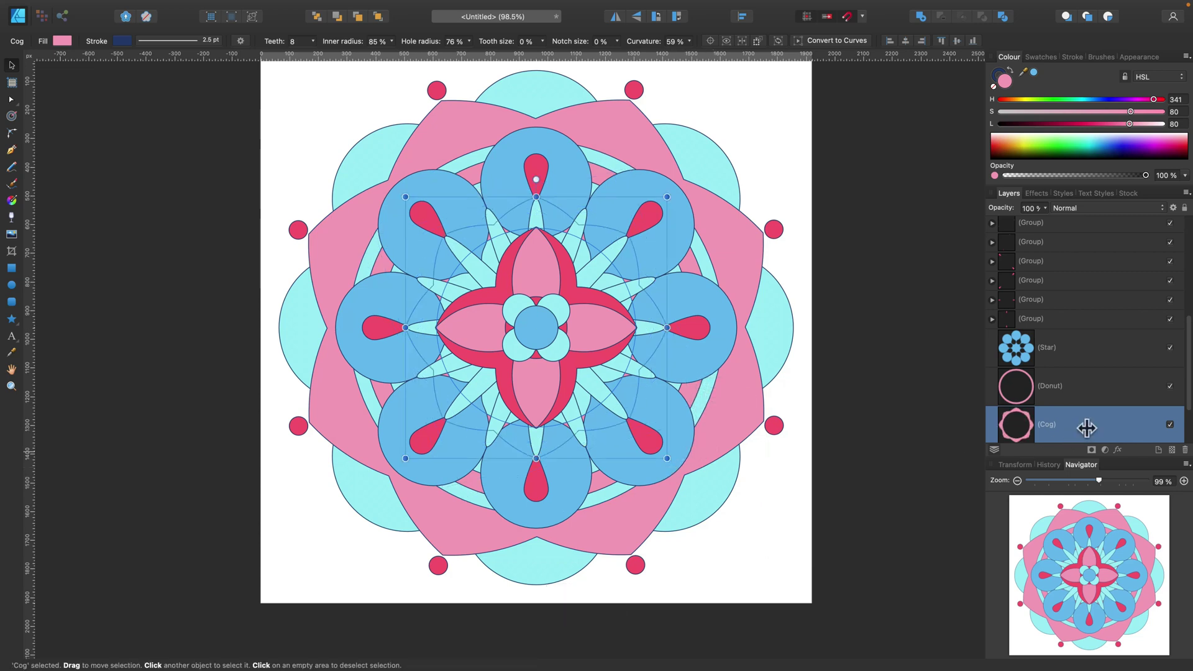
drag(1087, 427, 1082, 248)
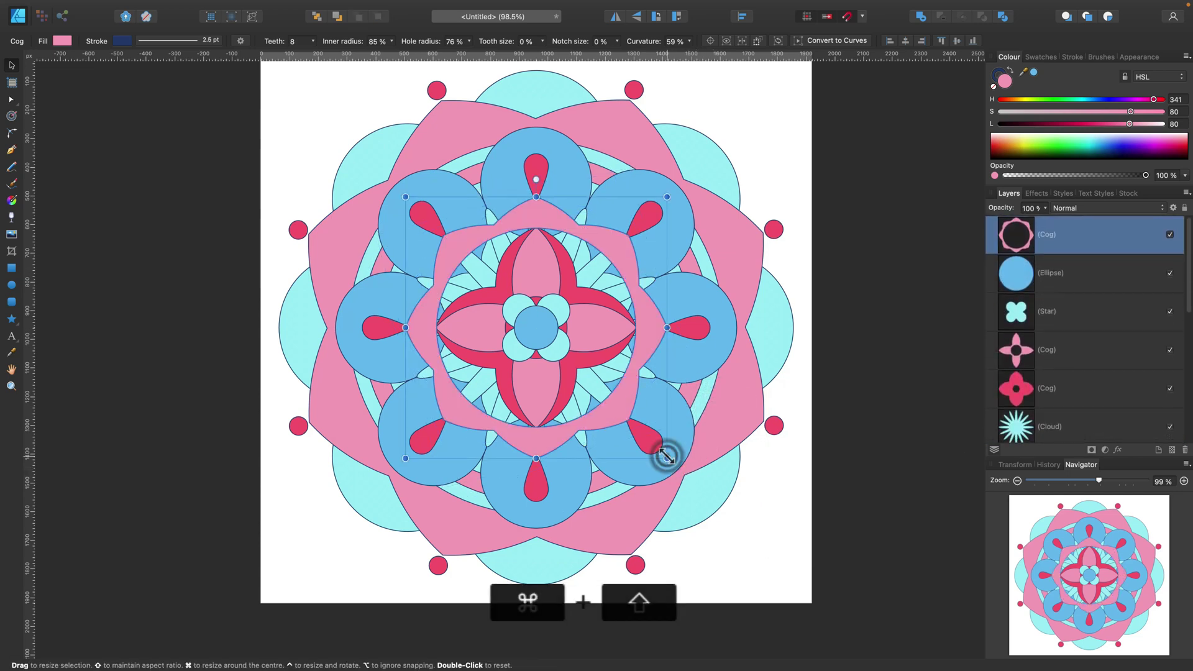
drag(667, 457, 547, 344)
- Set the small centre cog's hole radius to 0%, making a solid pink rosette
key(super+equal)
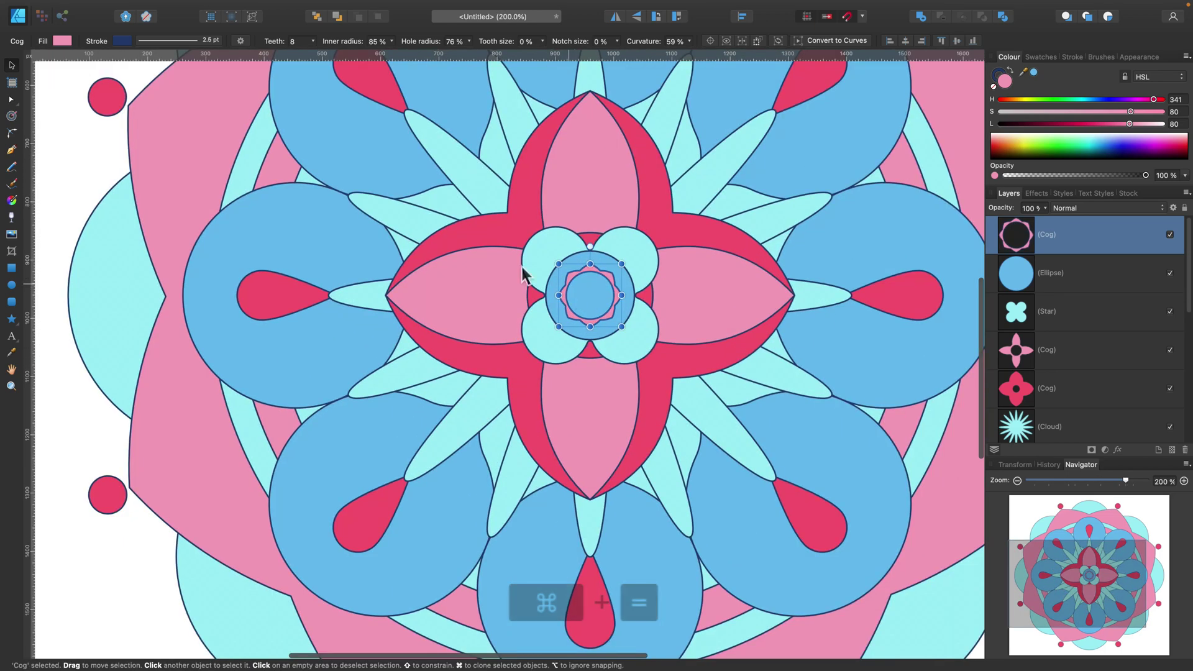
click(11, 99)
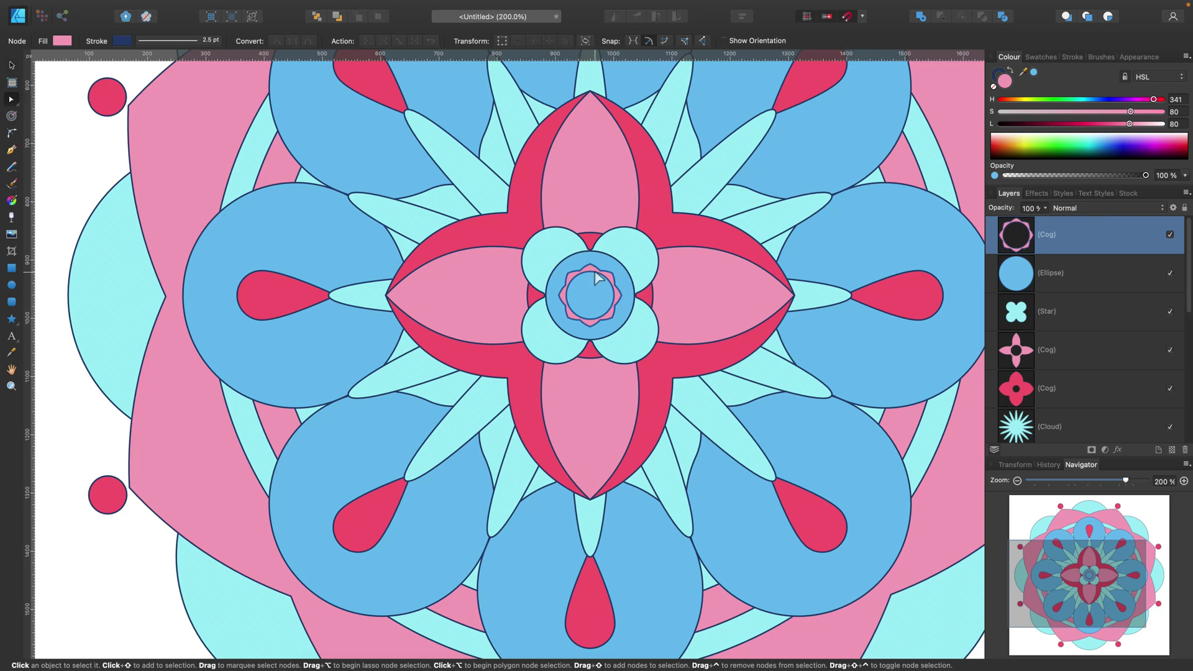
click(593, 273)
drag(578, 276, 595, 298)
key(v)
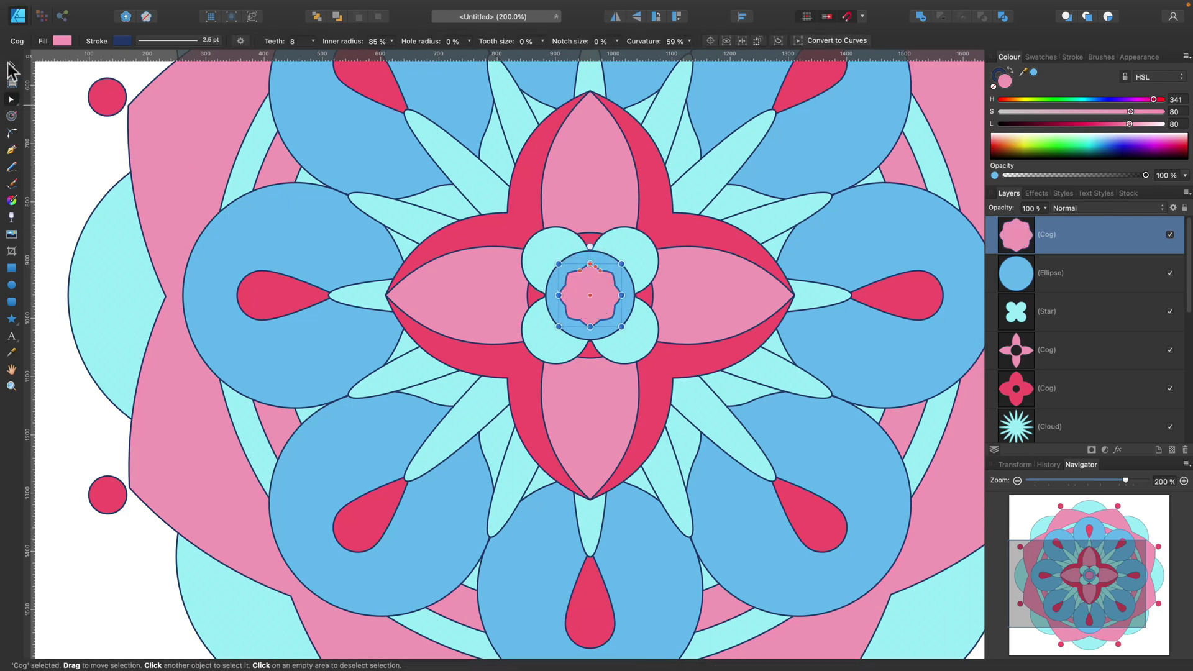
click(10, 66)
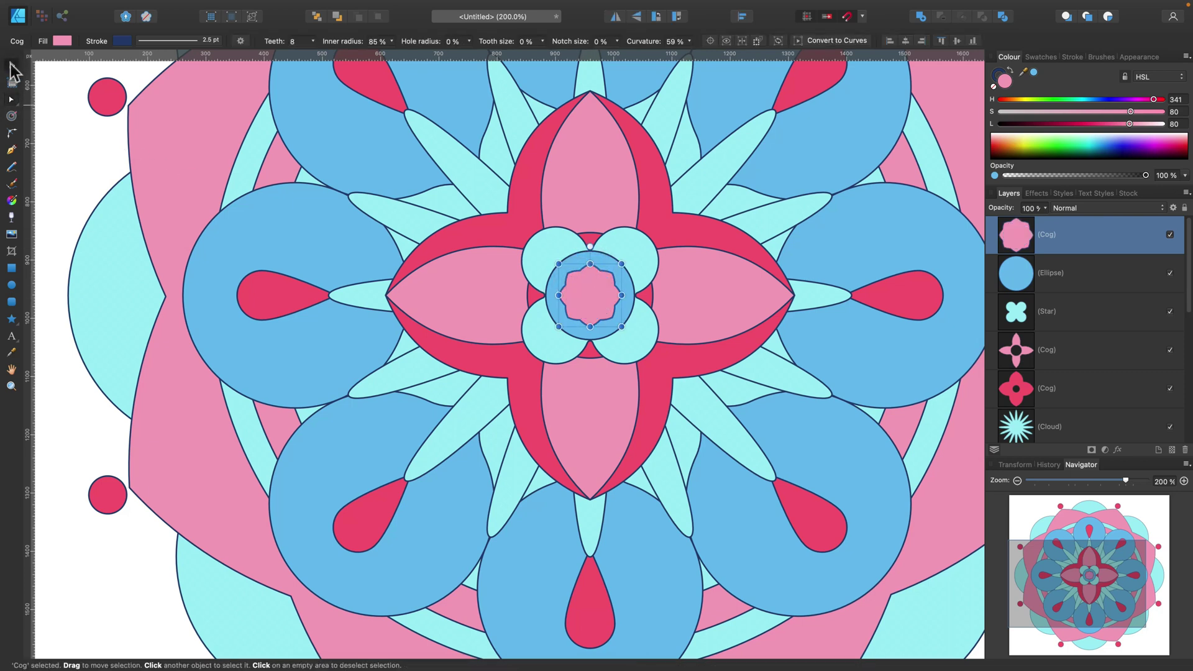
click(454, 300)
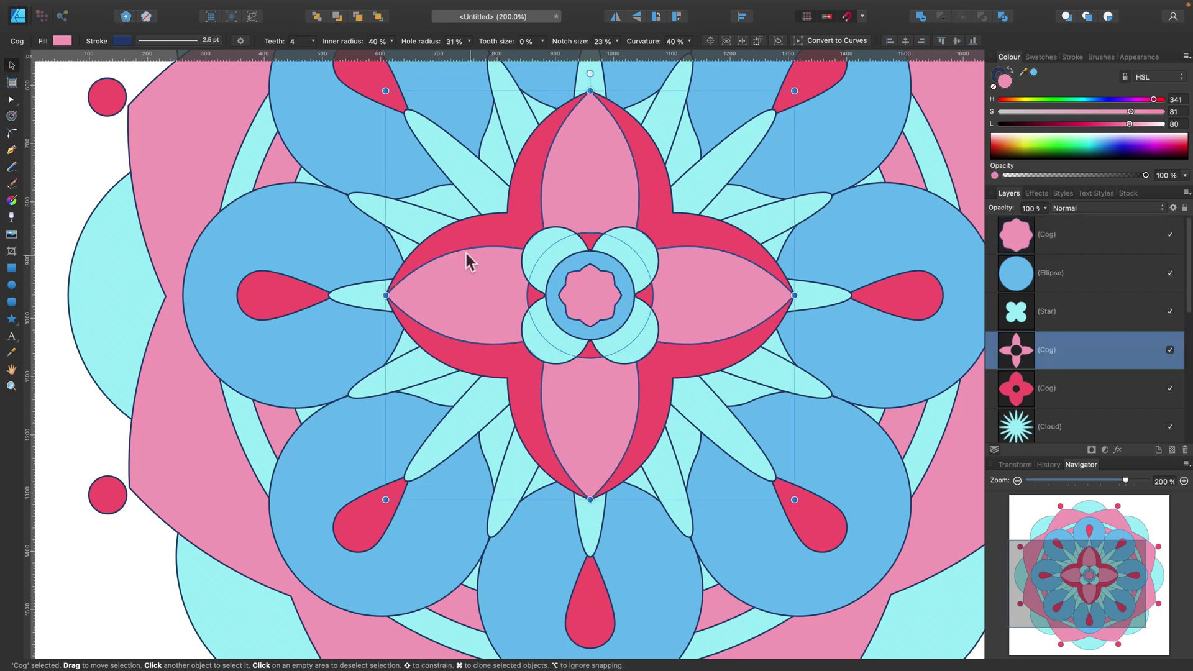
key(super+minus)
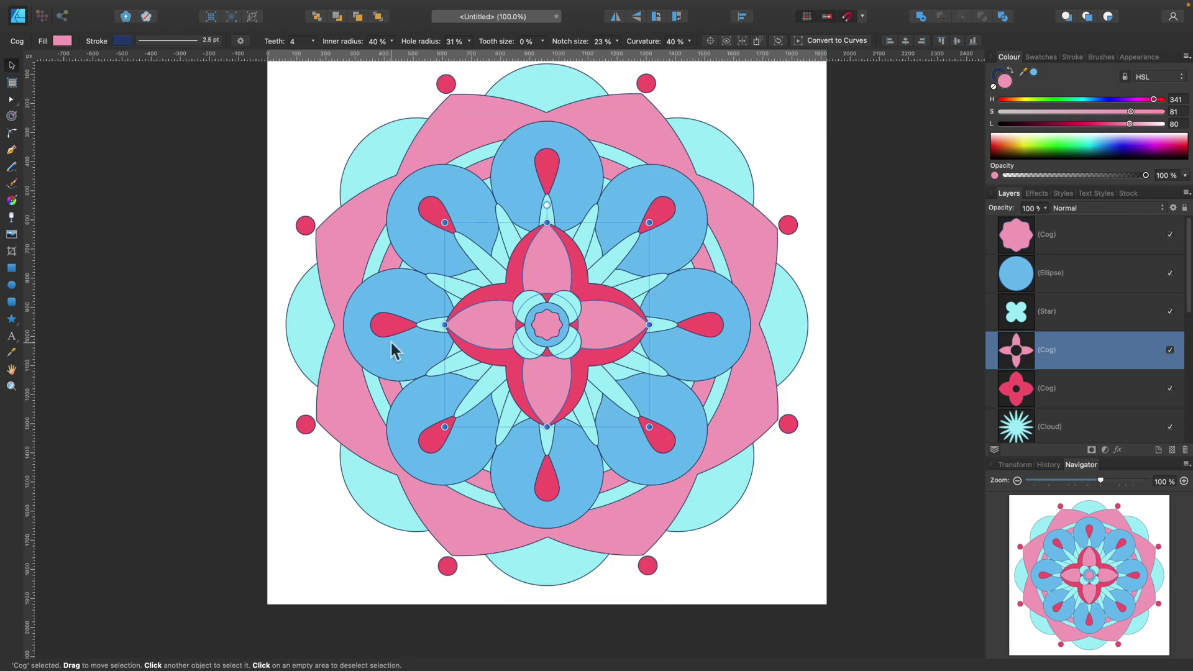
- Duplicate the outer cyan cloud, shrink the copy to 1692 px, and fill it medium blue
click(313, 328)
key(super+c)
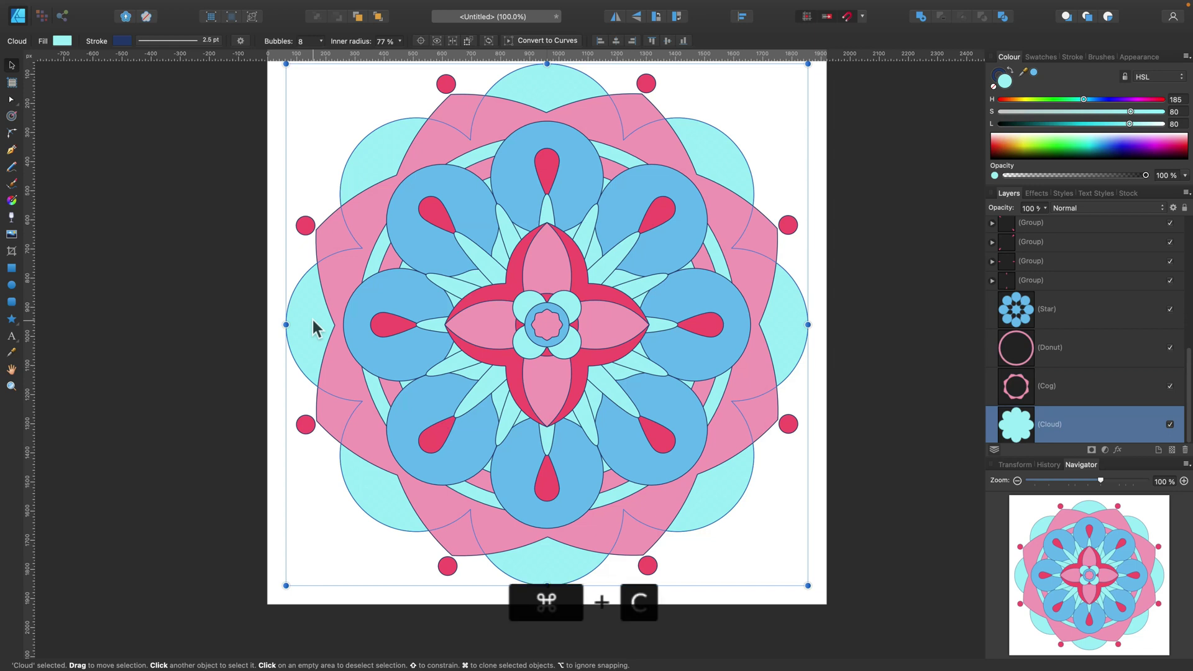
key(super+v)
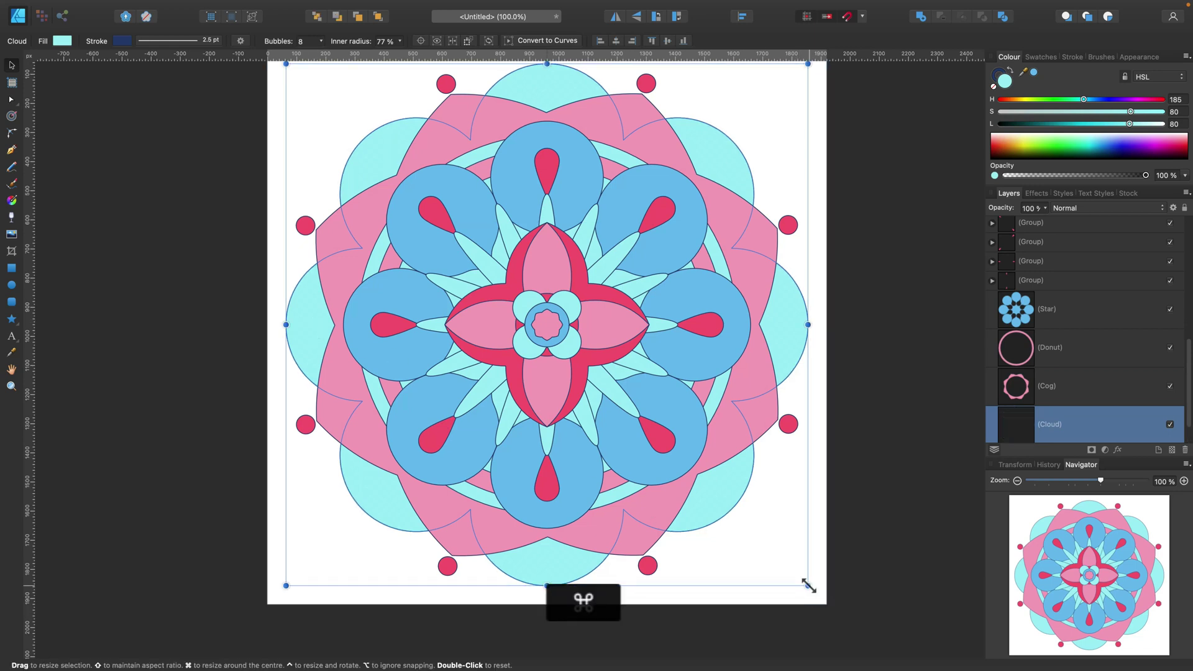
drag(808, 584, 794, 572)
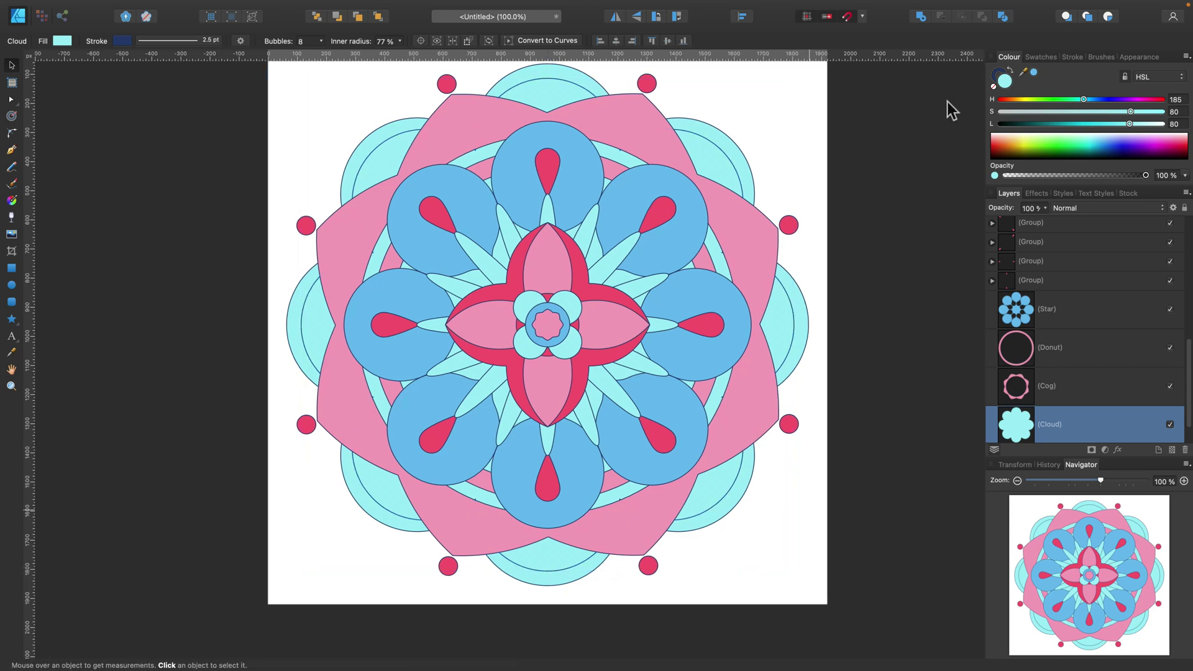
click(1034, 73)
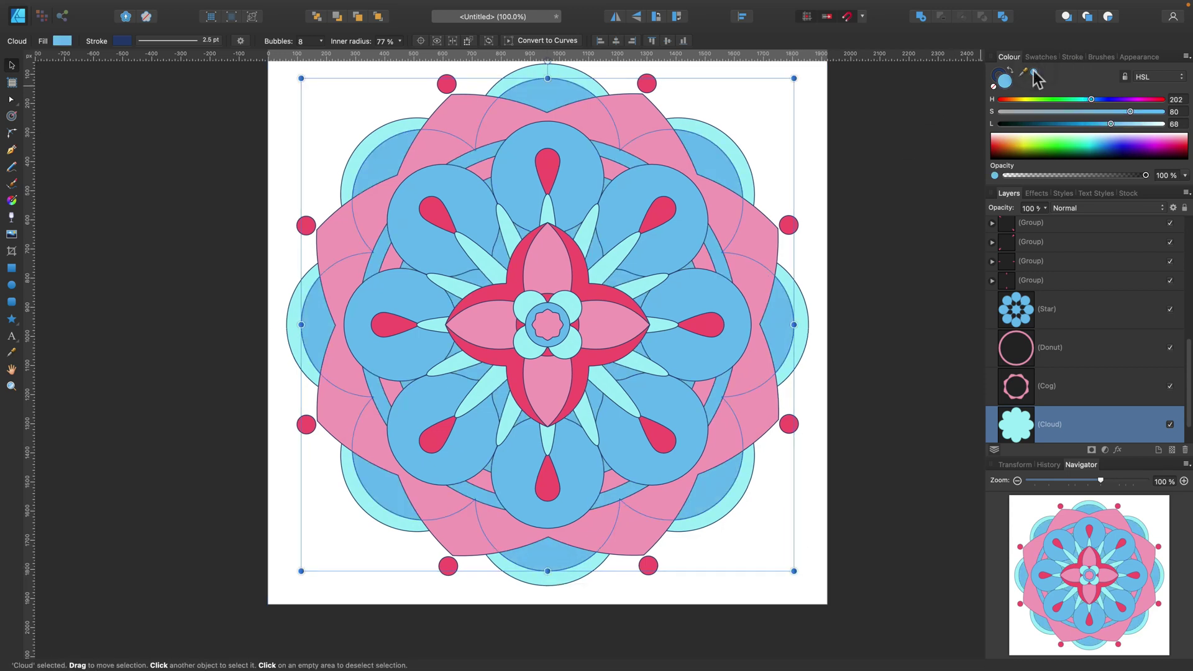
- Paste a smaller copy of the blue eight-petal star with a 65% outer circle for teardrop loops
click(689, 188)
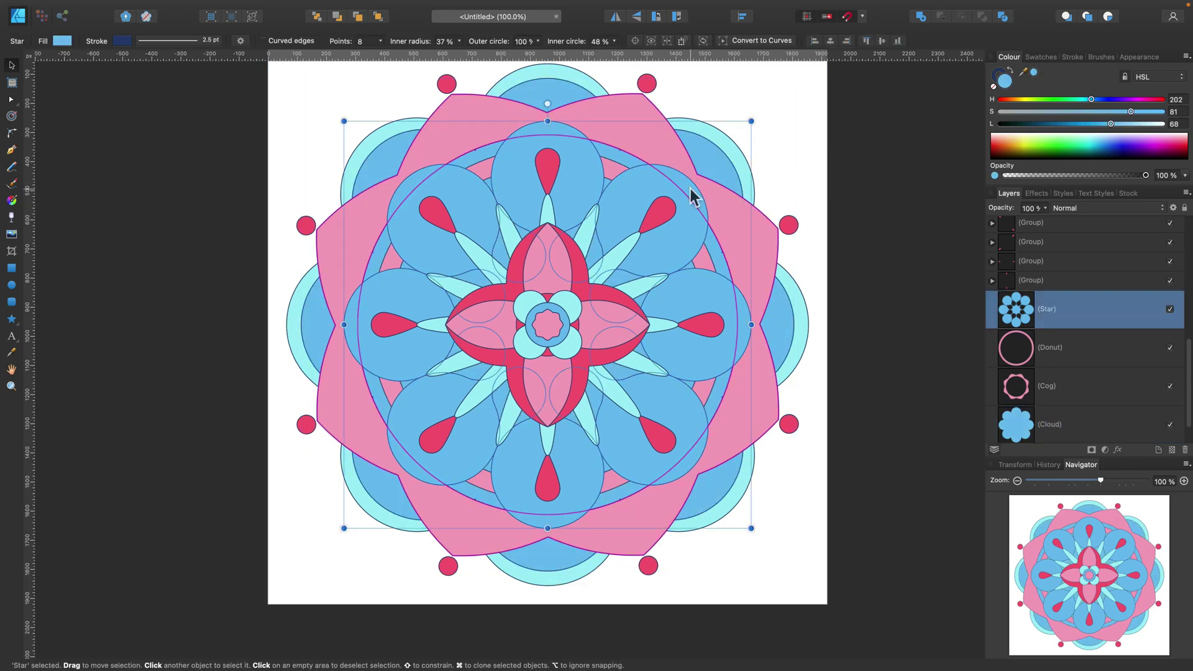
key(super+c)
key(super+v)
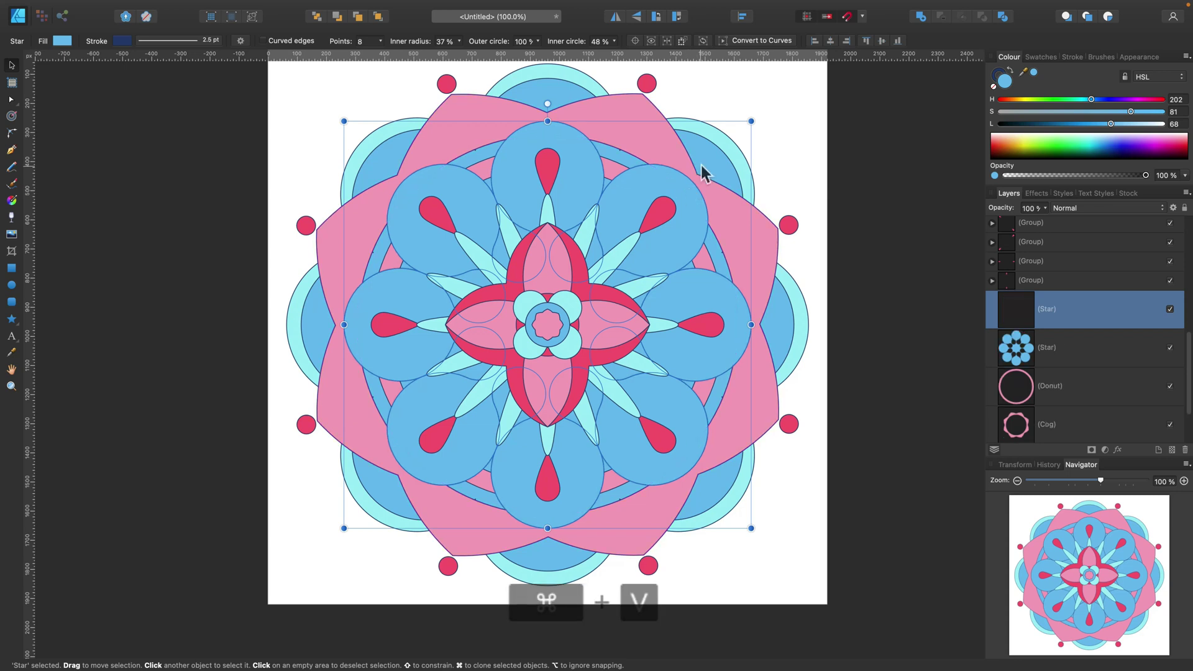
drag(752, 122, 740, 131)
click(11, 100)
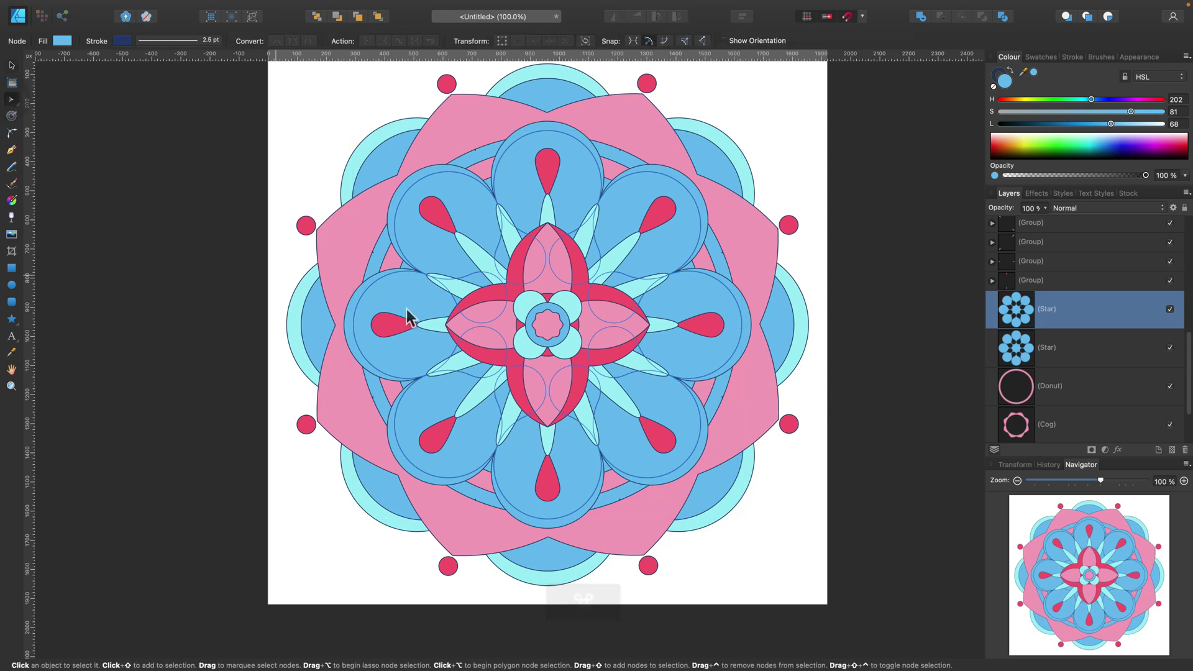
click(554, 137)
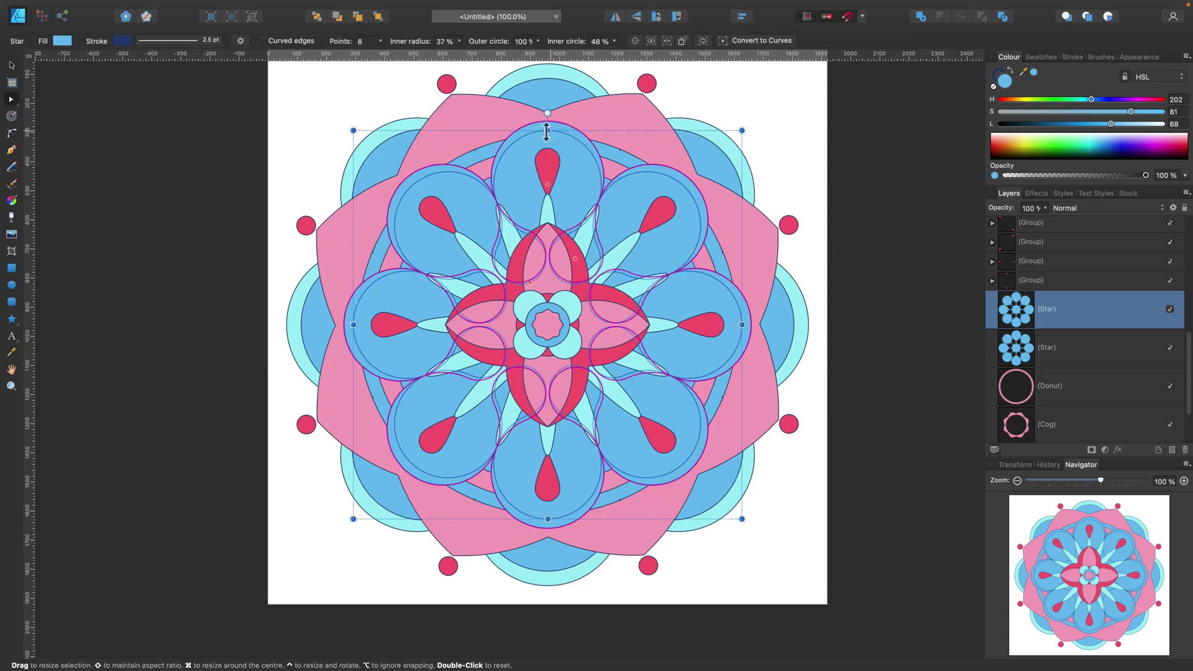
drag(553, 174, 556, 165)
- Fill the star copy with a light pink sampled from the artwork, then deselect
drag(1023, 73, 576, 266)
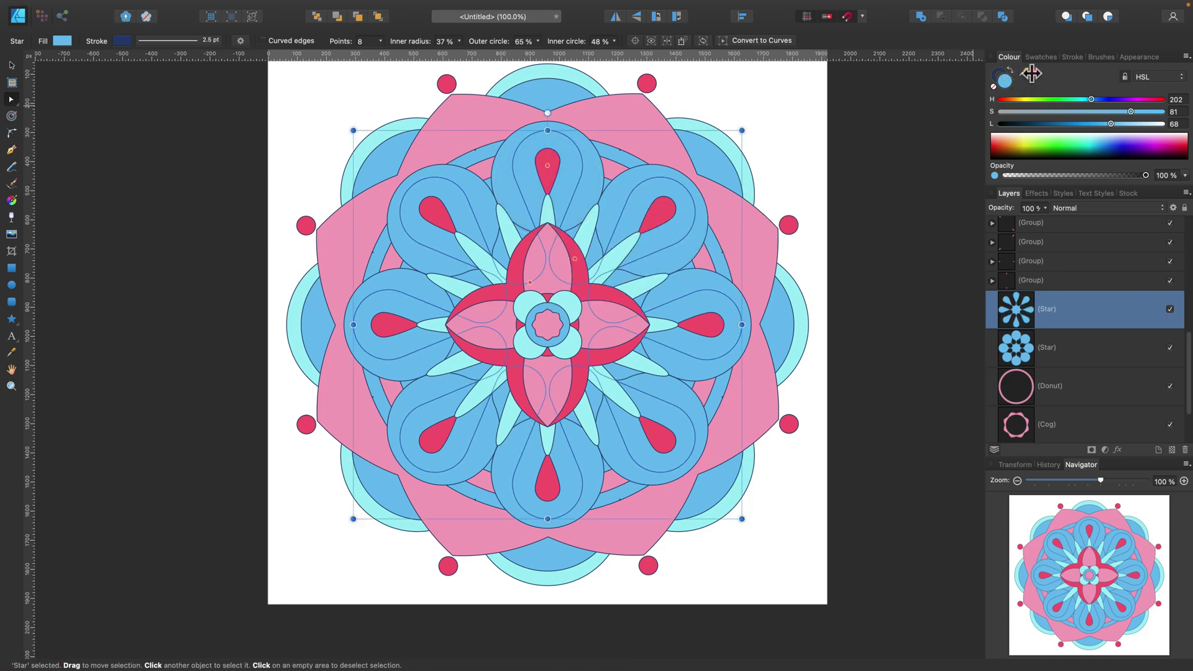
click(1033, 73)
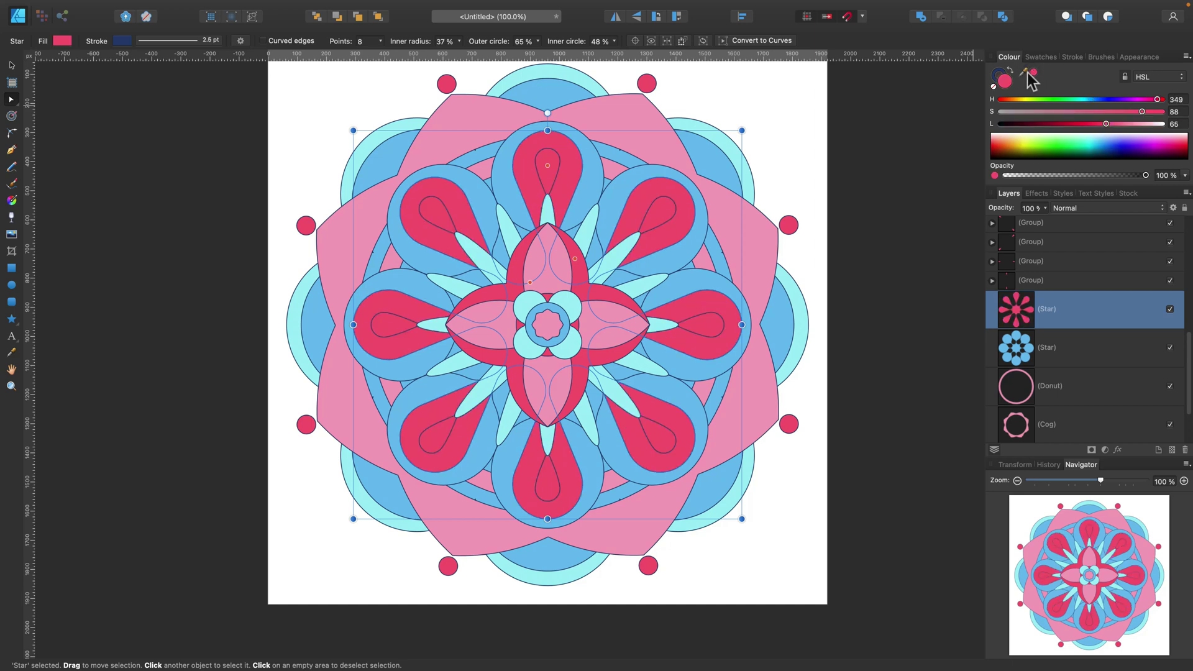
drag(1027, 71, 642, 138)
click(1034, 73)
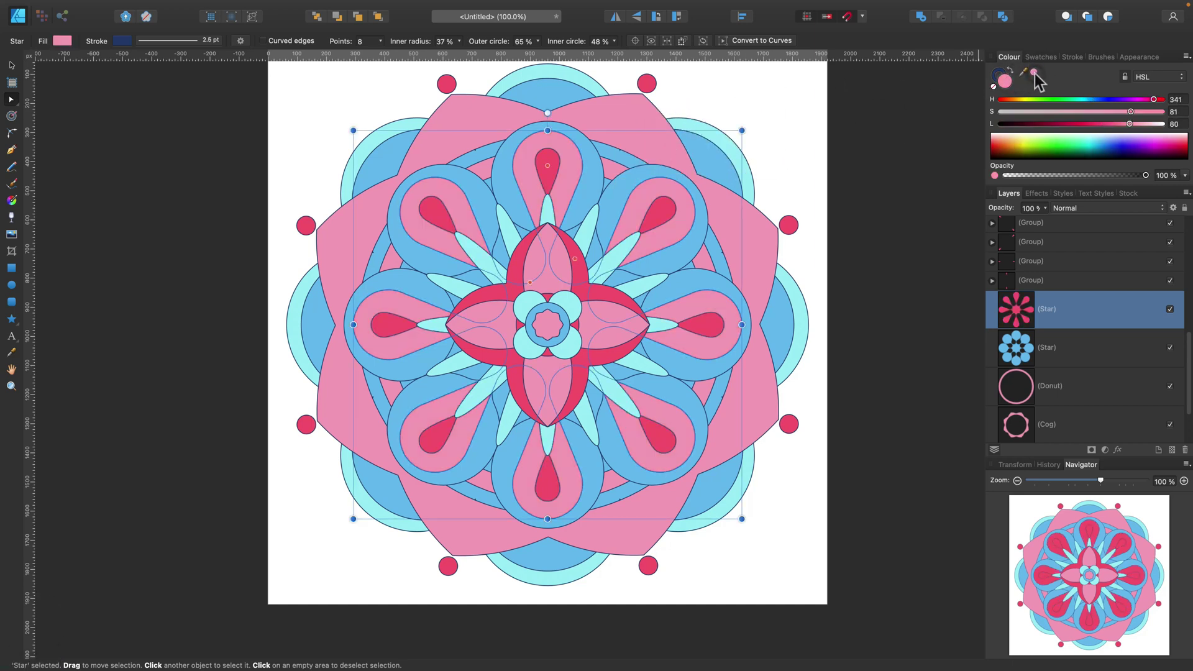
click(810, 179)
scroll(767, 194, down, 3)
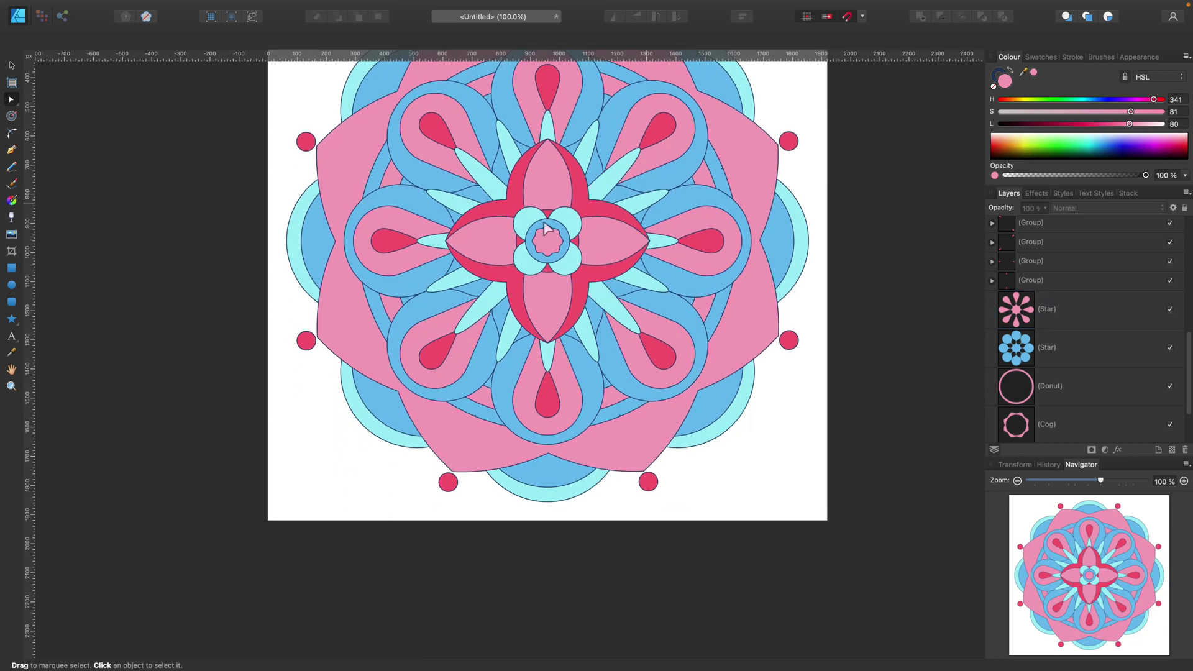
- Draw a small flat ellipse in the left petal and fill it light blue
click(11, 285)
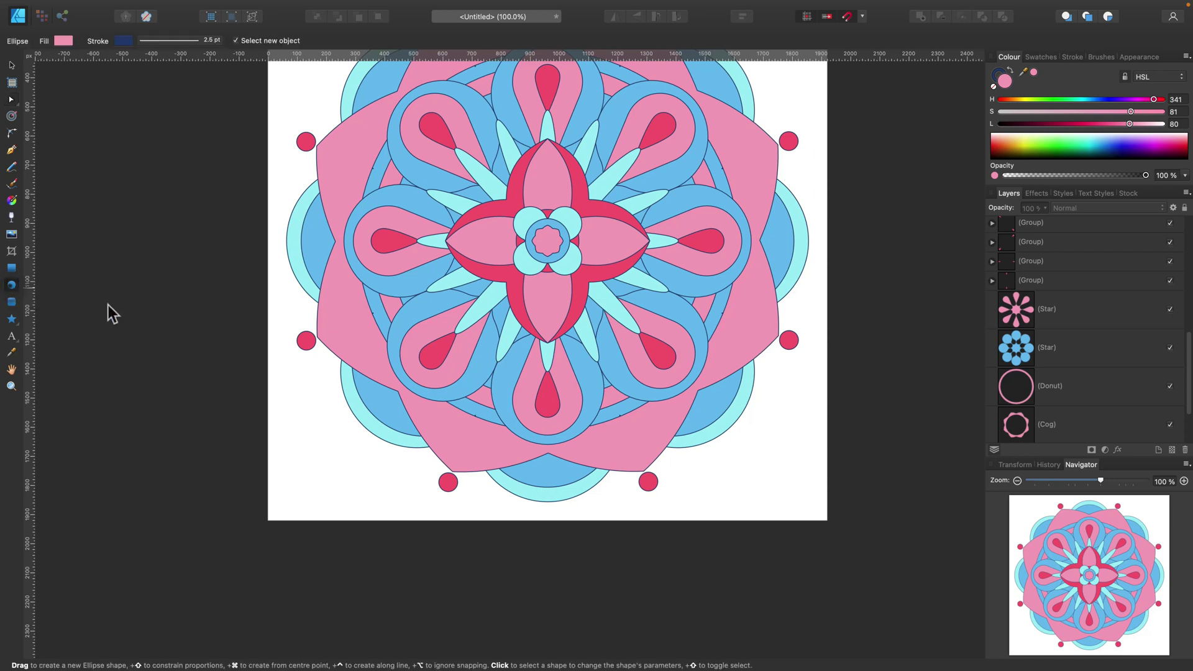
drag(468, 237, 503, 247)
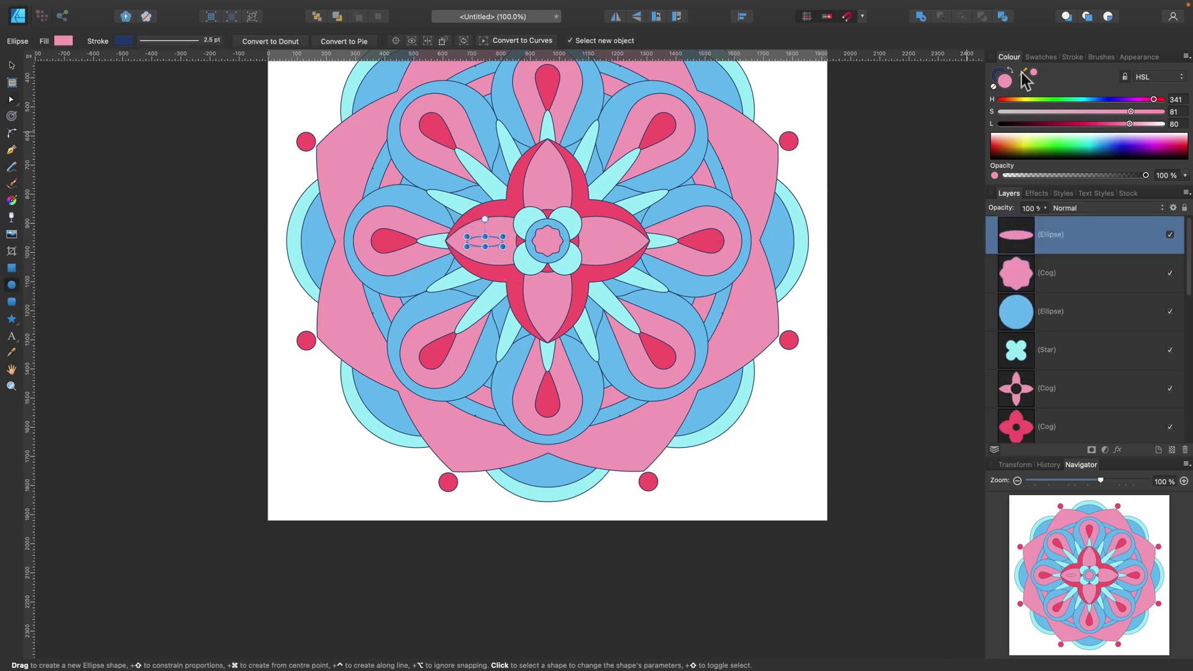
drag(1021, 70, 708, 81)
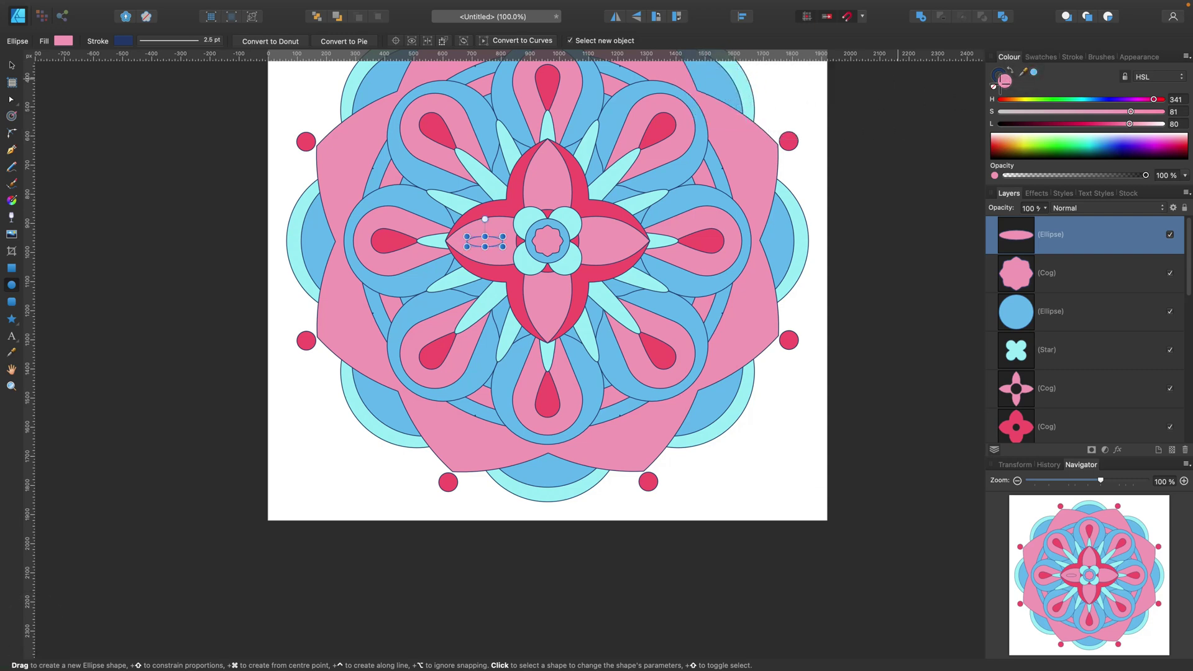
click(1034, 73)
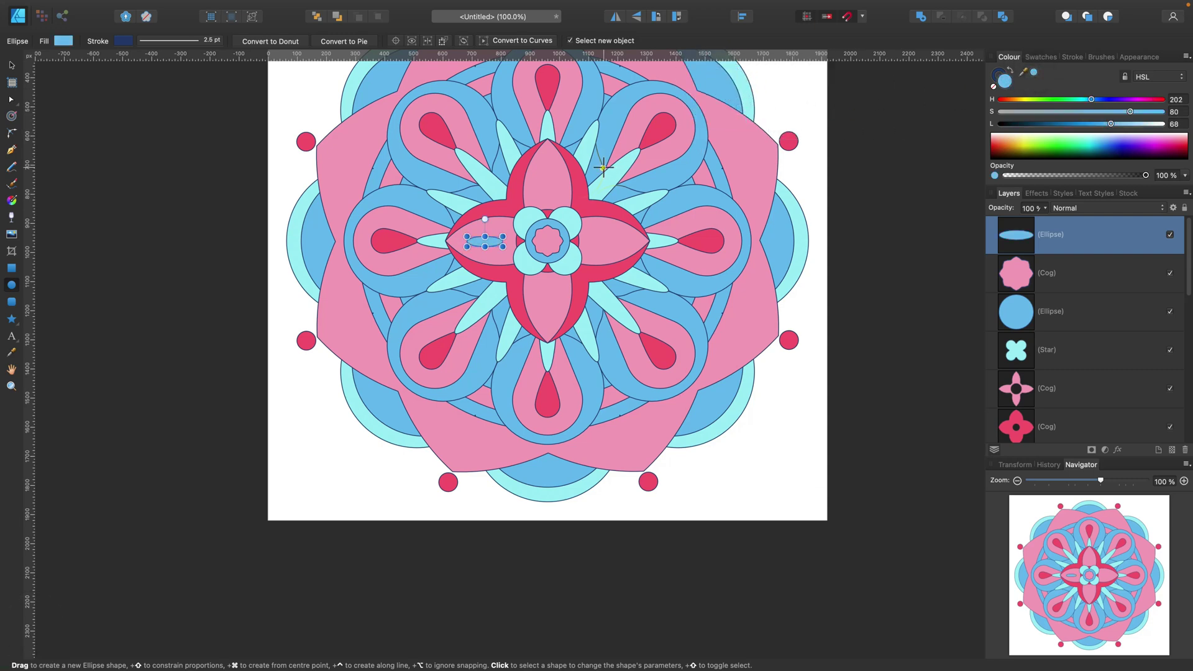
- Convert the ellipse to curves, sharpen both end nodes, and snap the almond to the horizontal centre
key(super+equal)
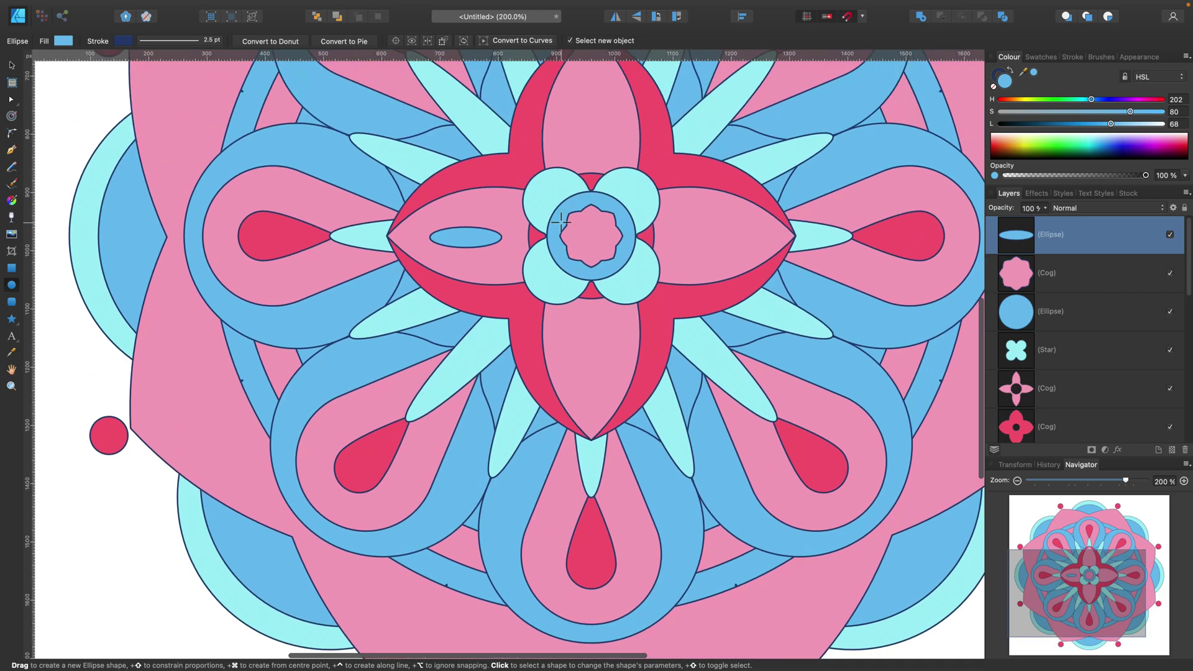
scroll(561, 221, up, 1)
click(10, 99)
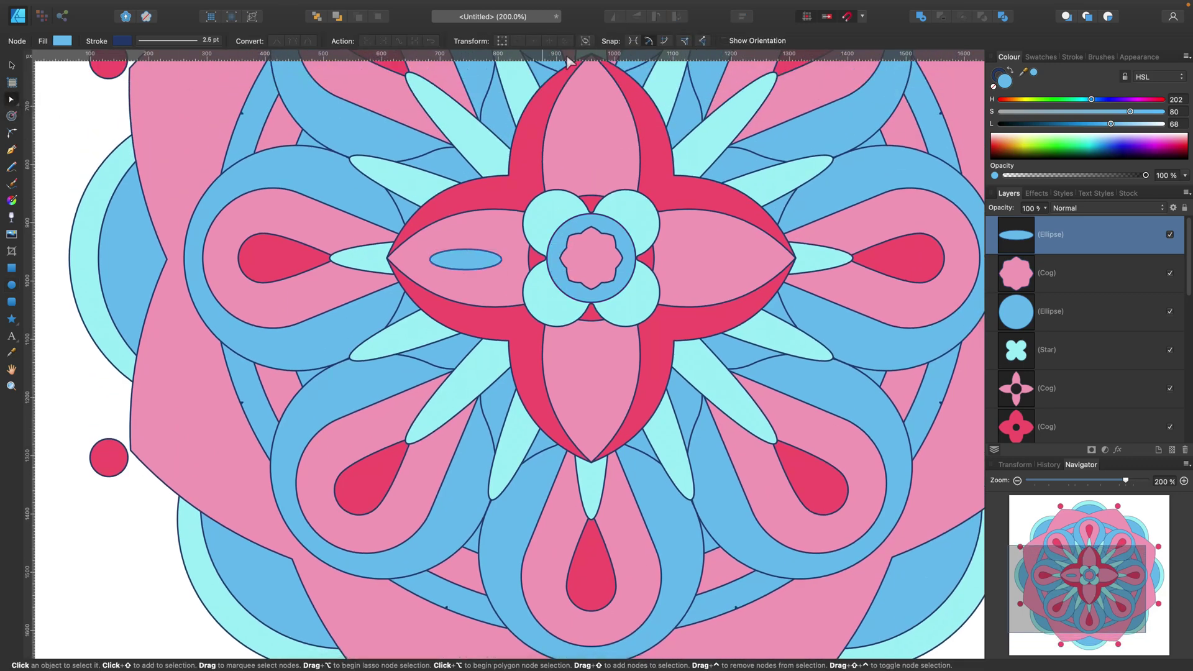
key(v)
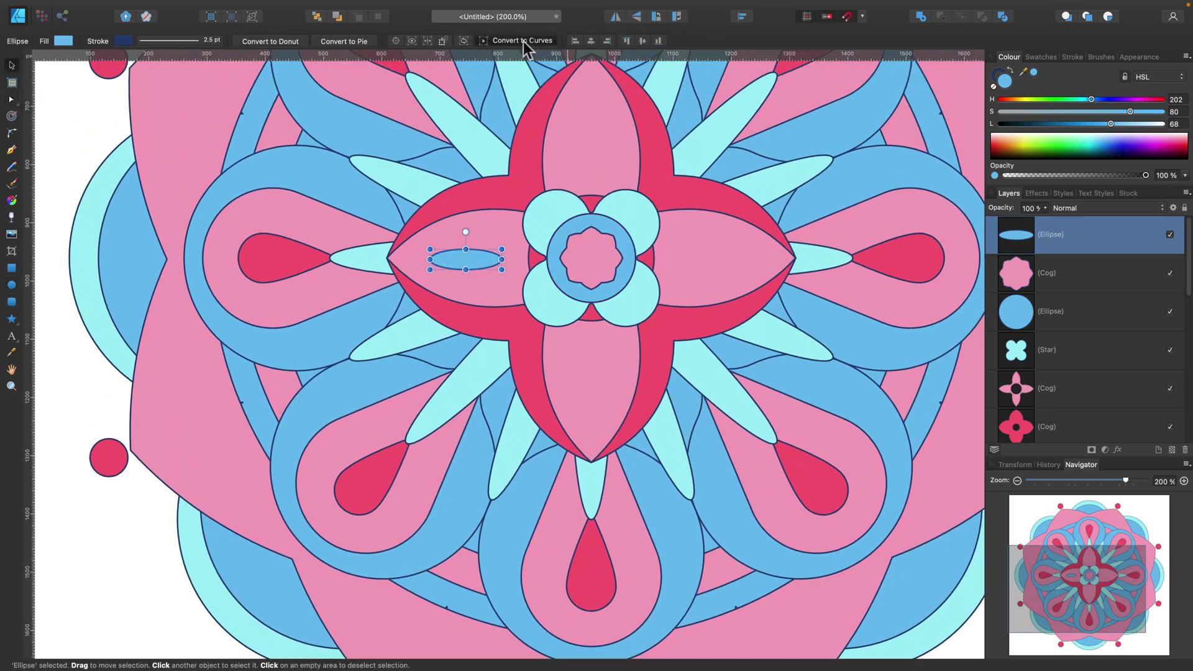
click(522, 41)
click(11, 99)
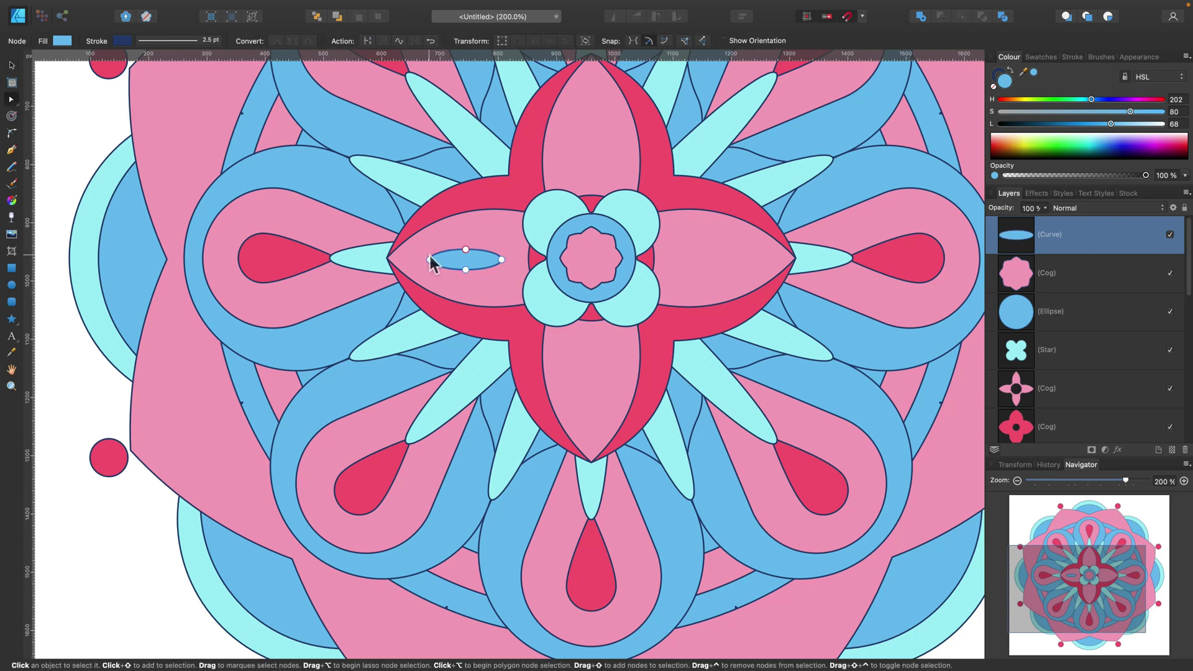
click(429, 259)
shift+click(502, 260)
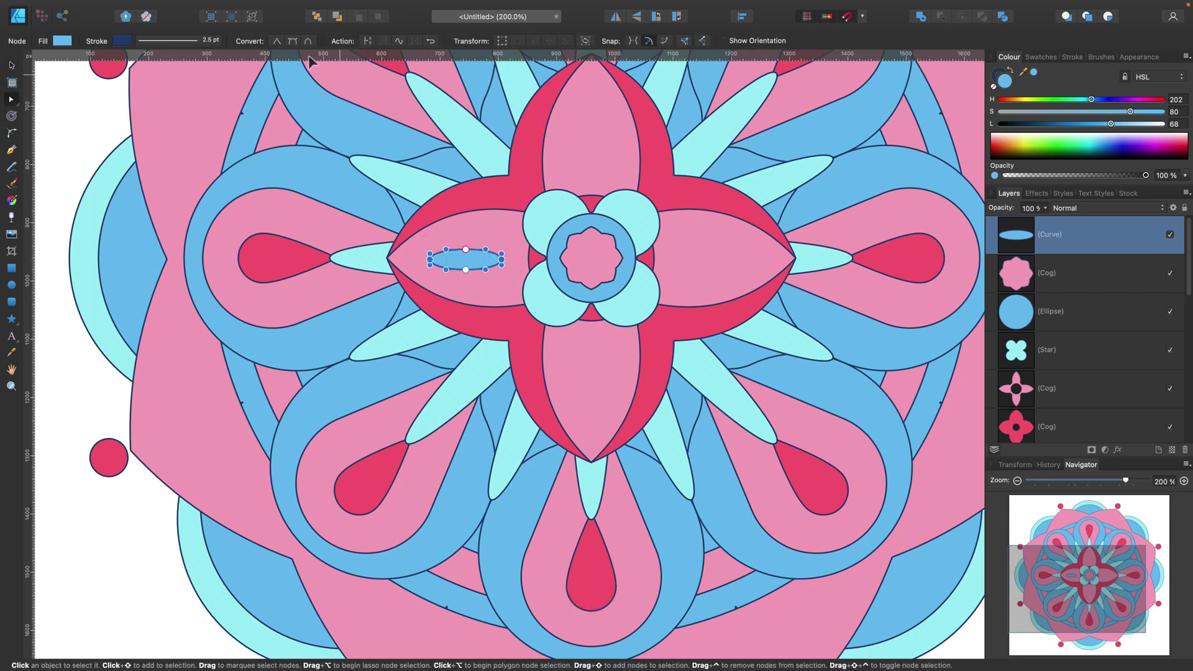
click(276, 41)
click(12, 65)
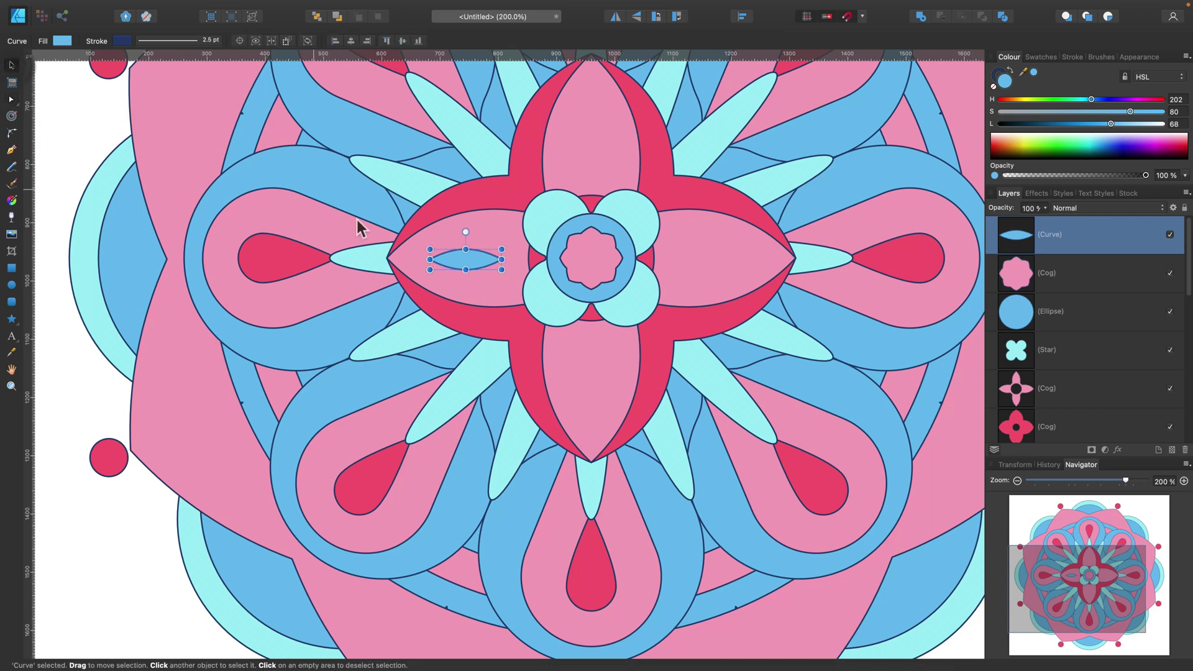
drag(476, 262, 722, 273)
- Group the two almond shapes and centre the group on the mandala
shift+click(484, 266)
key(super+g)
drag(717, 254, 587, 181)
- Paste a second almond group for the other two petals, then view the whole mandala
key(super+c)
key(super+v)
scroll(591, 195, left, 2)
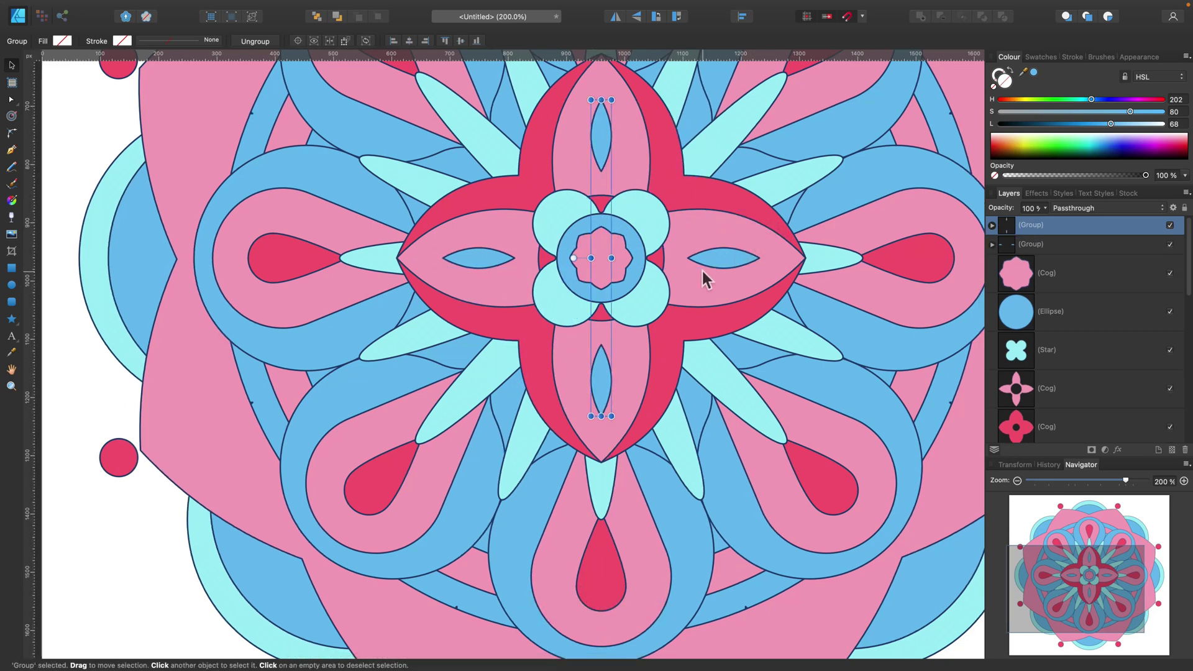
key(super+minus)
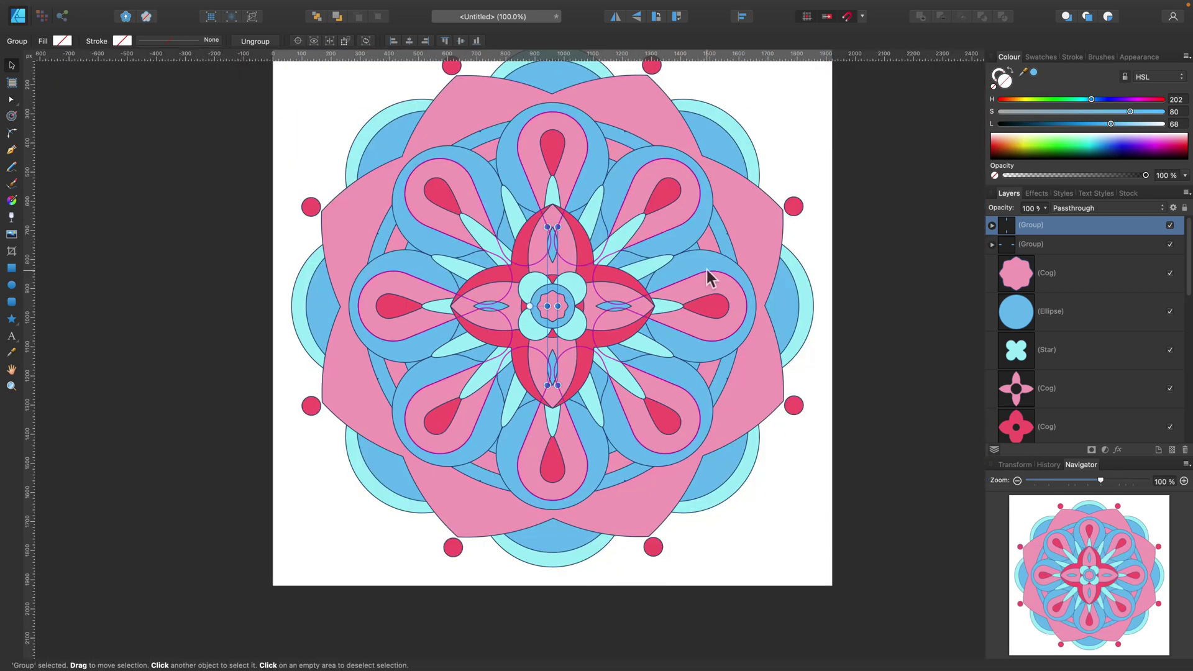
scroll(708, 277, up, 1)
click(793, 125)
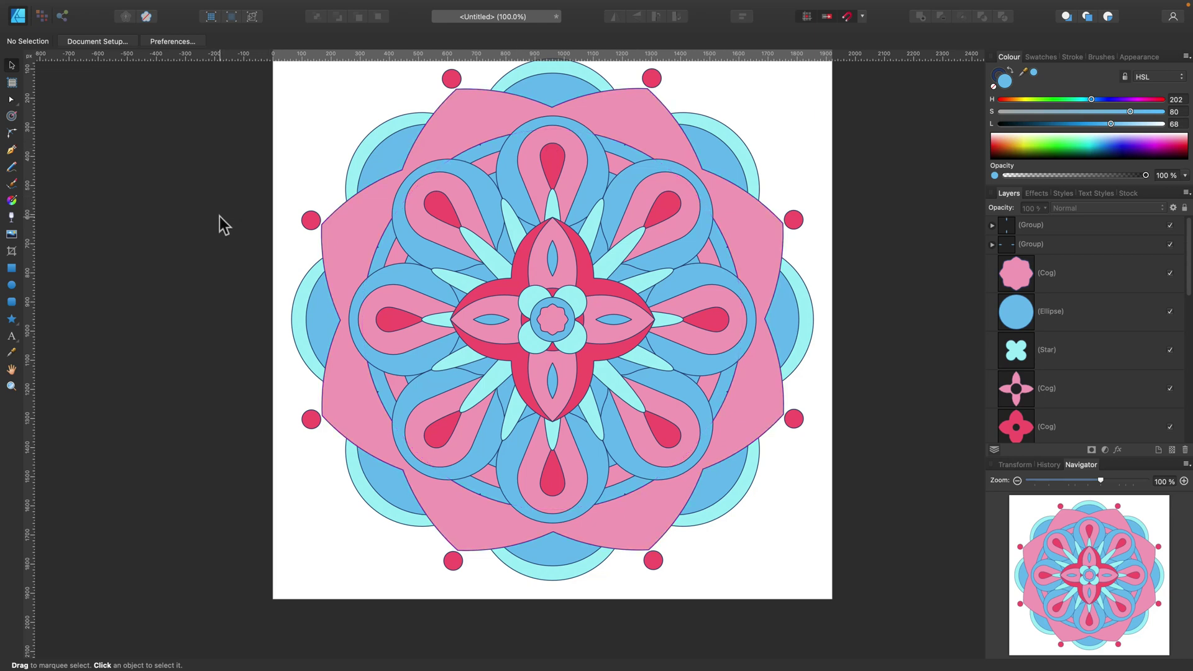
- Paste a copy of the large cog and fill it with red sampled from the accents
click(627, 103)
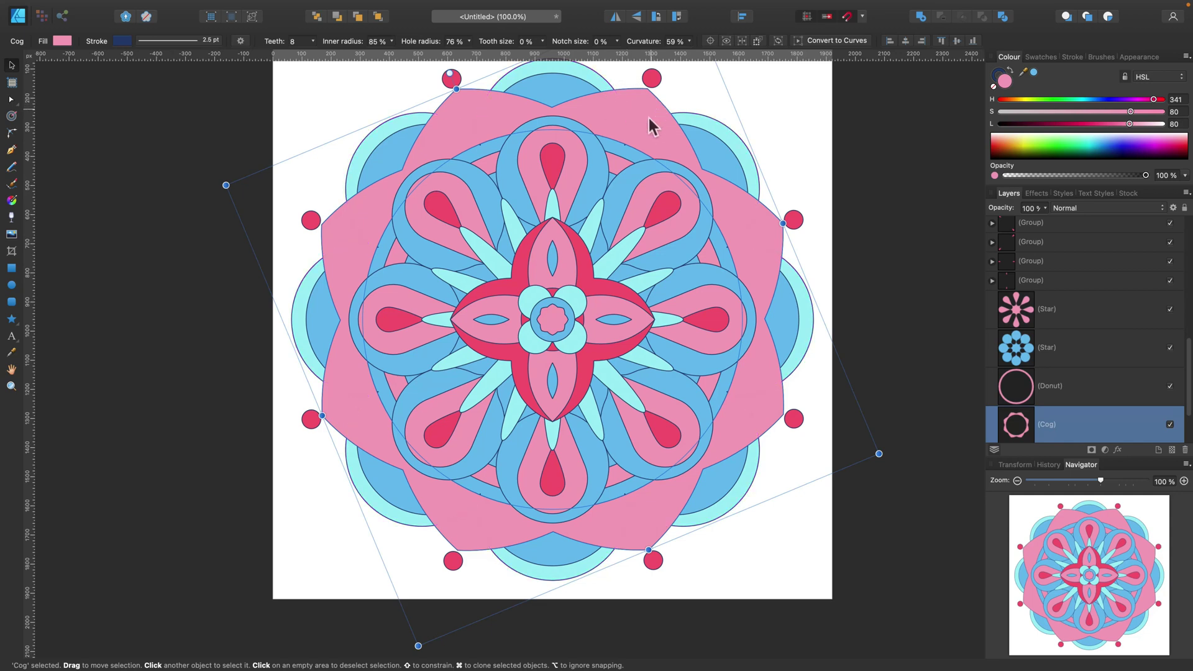
key(super+v)
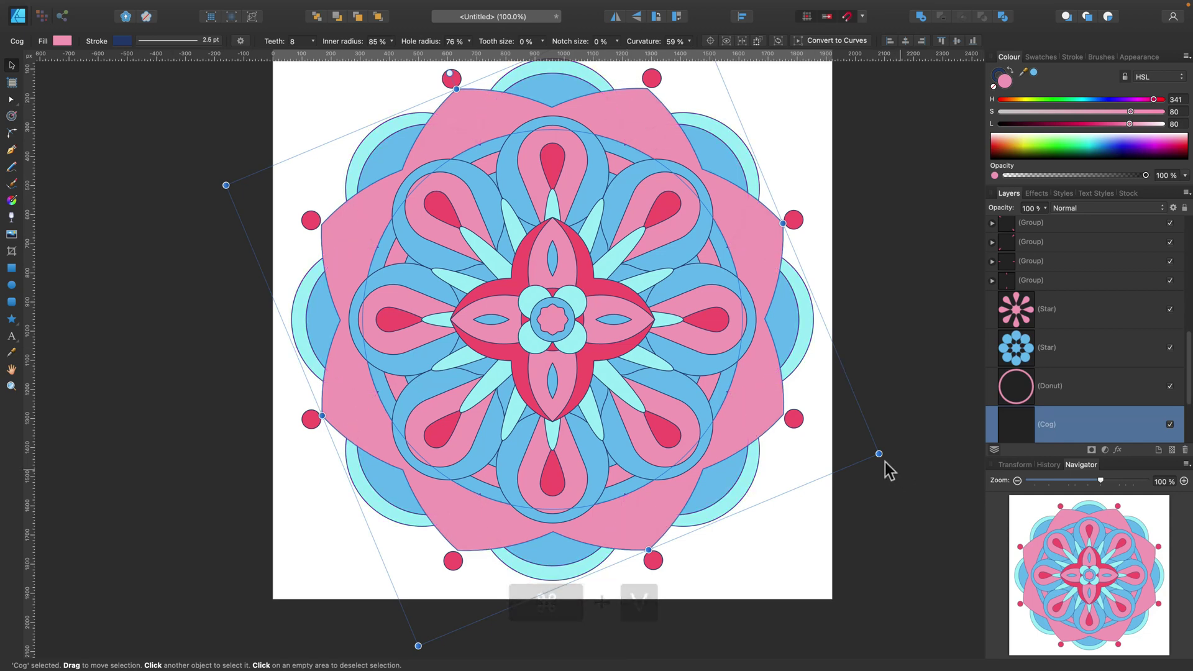
drag(878, 453, 818, 435)
drag(1023, 72, 793, 219)
click(1034, 72)
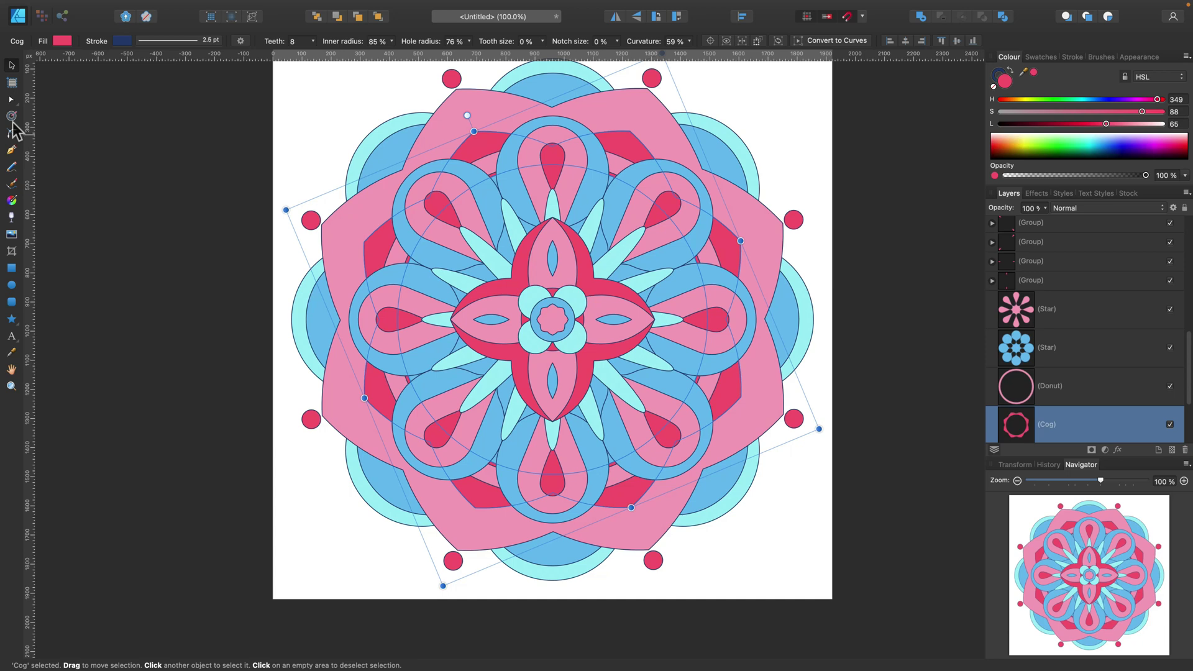
- Give the red cog 80% notch size and a 64% hole radius
click(11, 100)
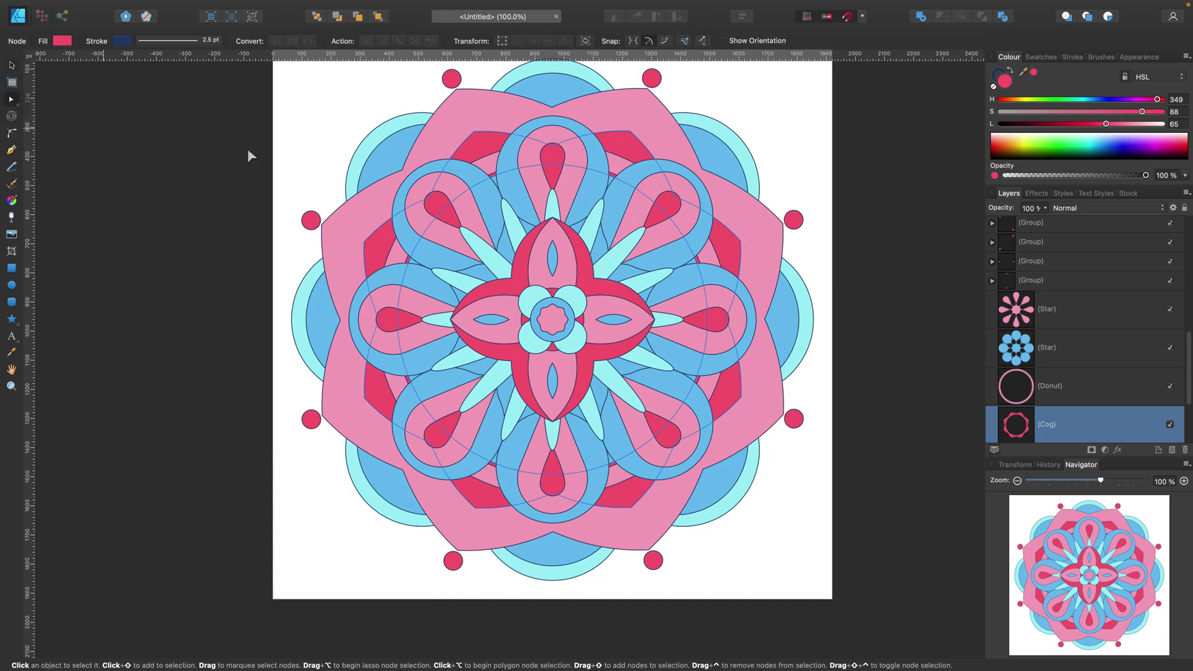
click(483, 143)
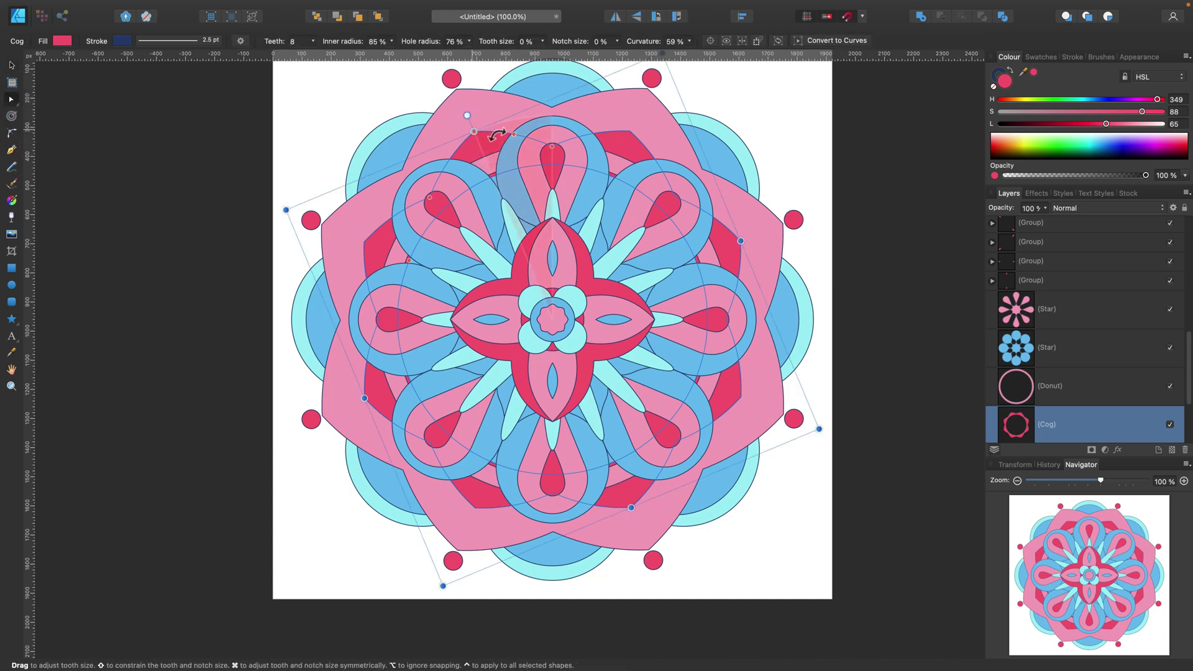
drag(552, 146, 458, 104)
key(super+z)
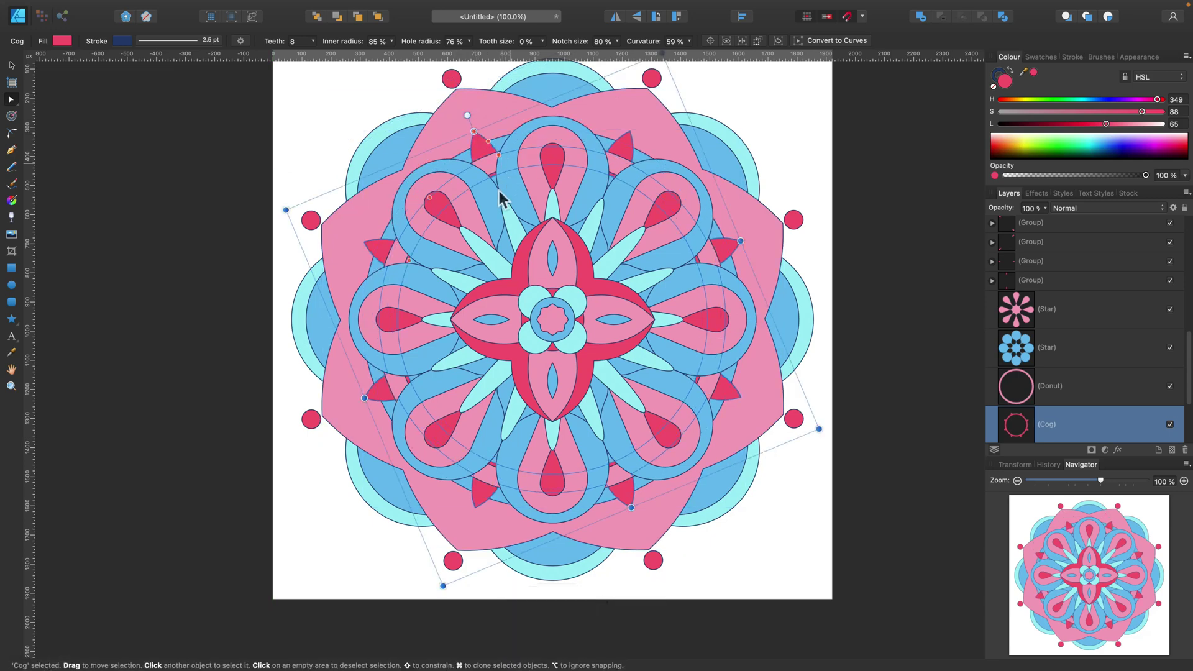
drag(408, 261, 431, 269)
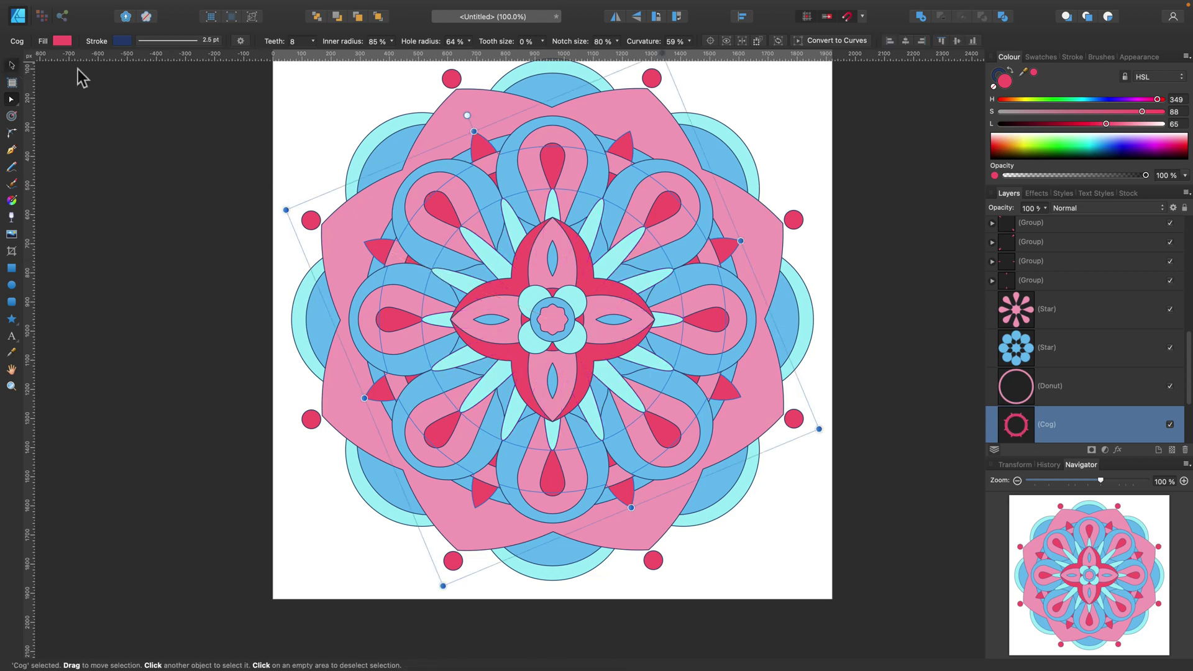
click(340, 97)
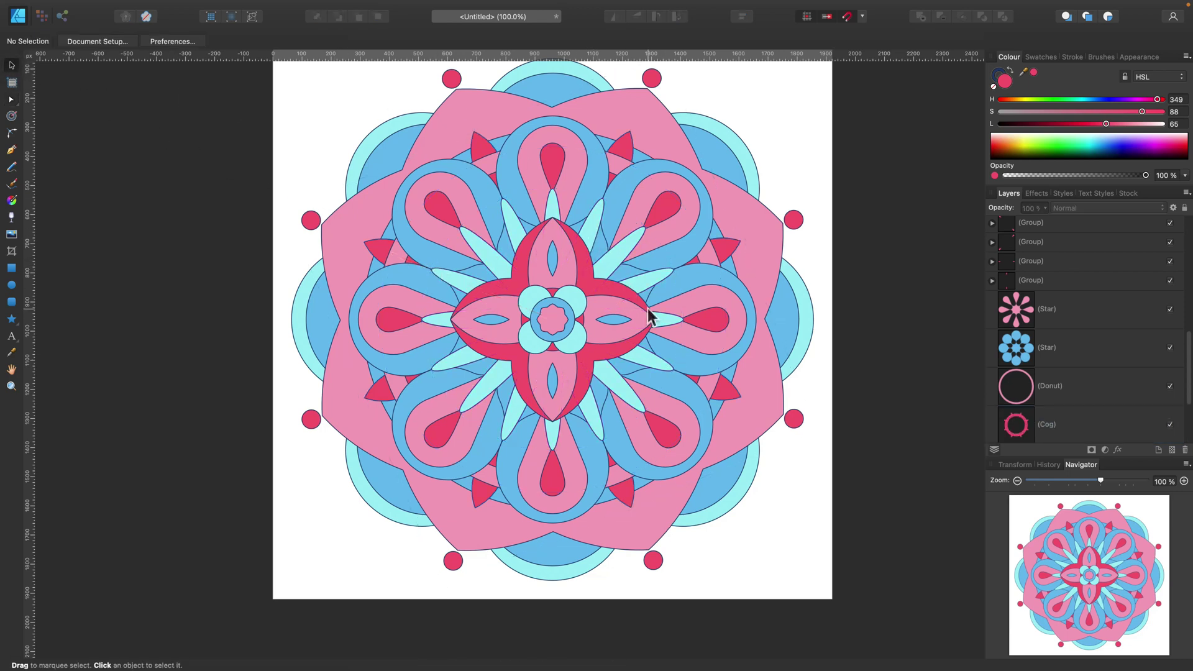
- Draw a rectangle with the Rectangle Tool (M) spanning the page from top-left to bottom-right corner
scroll(647, 315, down, 3)
scroll(646, 313, up, 5)
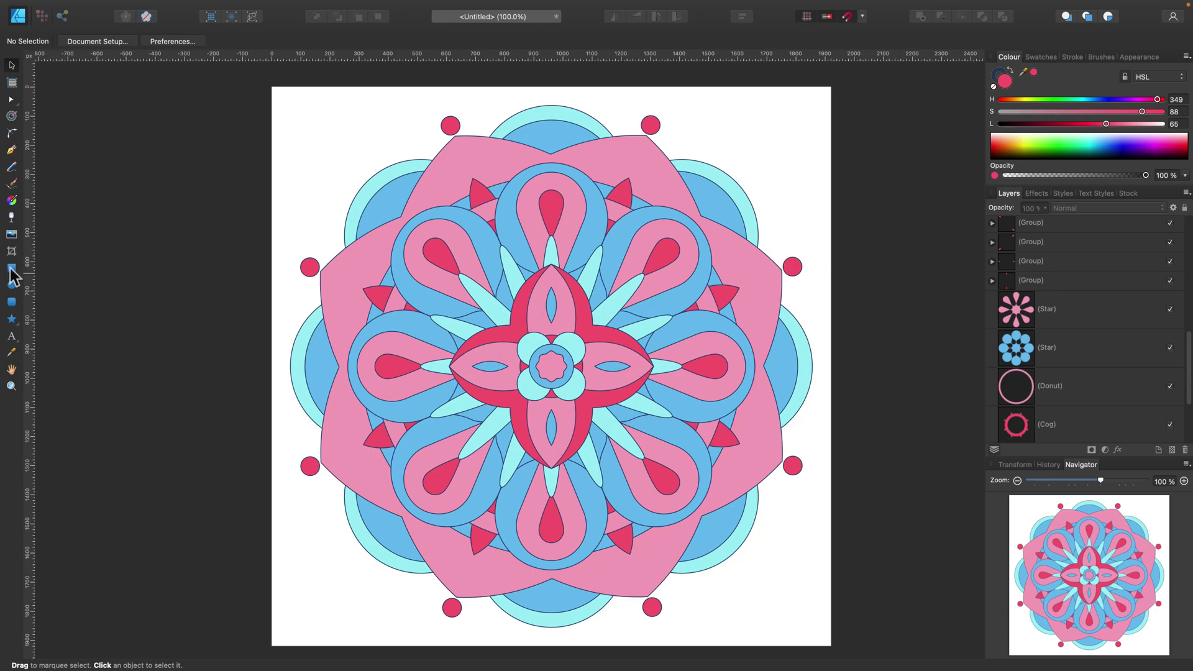
key(m)
drag(272, 87, 831, 605)
- Send the rectangle behind the mandala and recolour it dark navy blue (HSL 202, 80, 21)
key(super+shift+bracketleft)
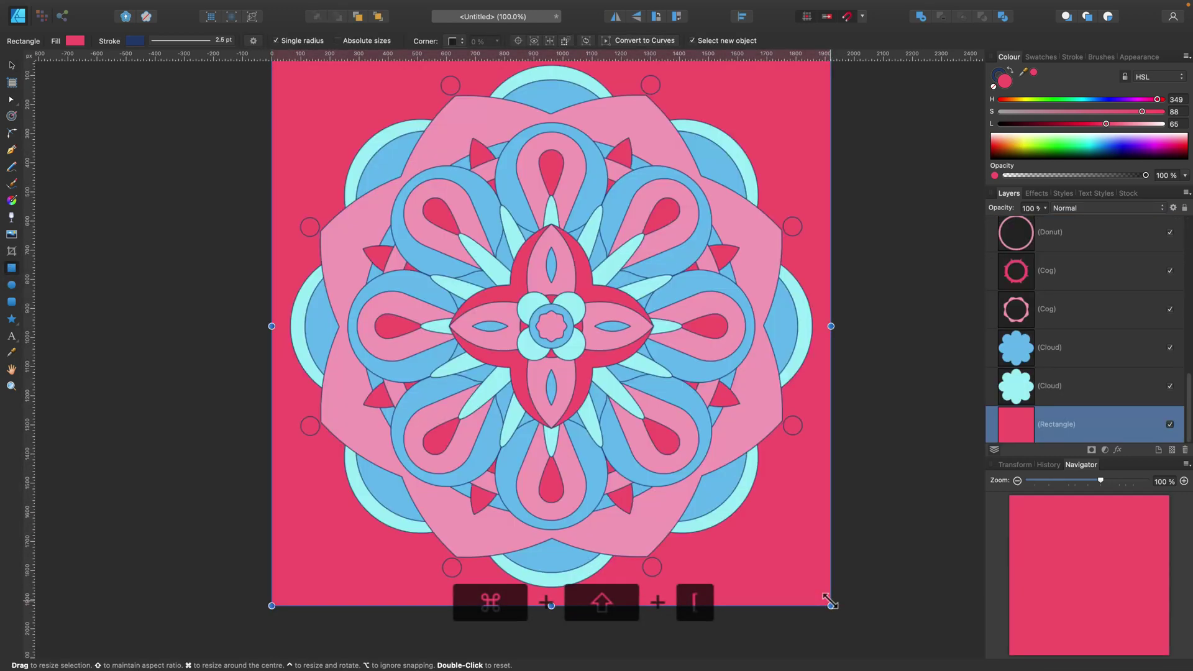
click(1067, 123)
click(1076, 112)
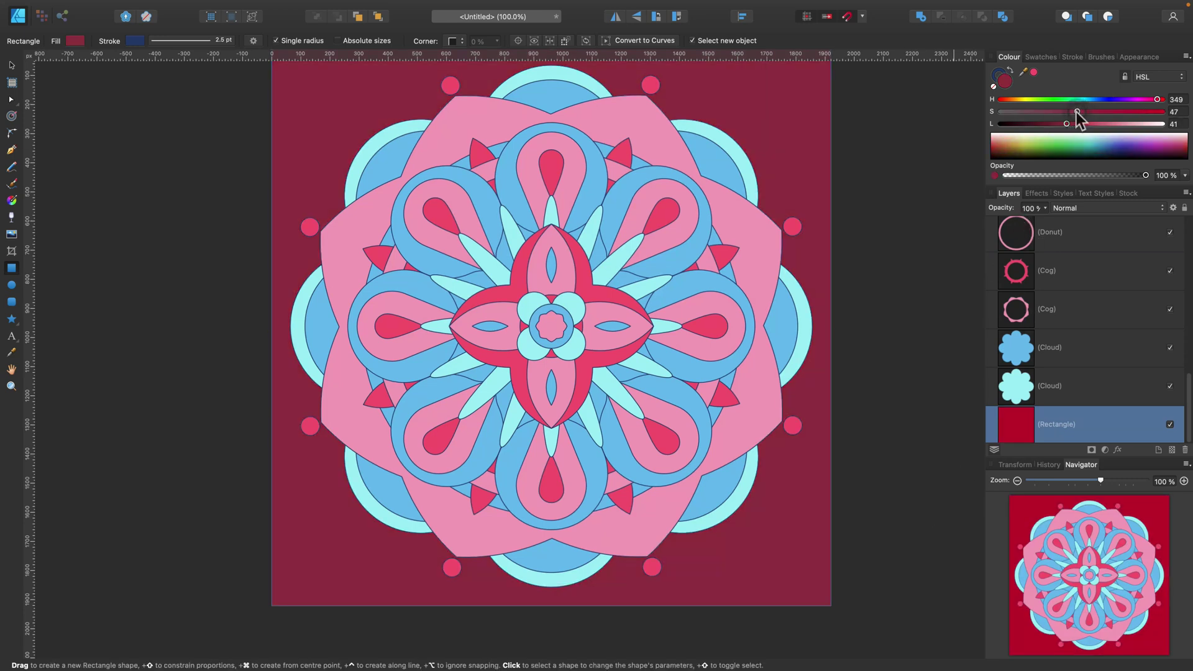
drag(1021, 74, 706, 160)
click(1034, 72)
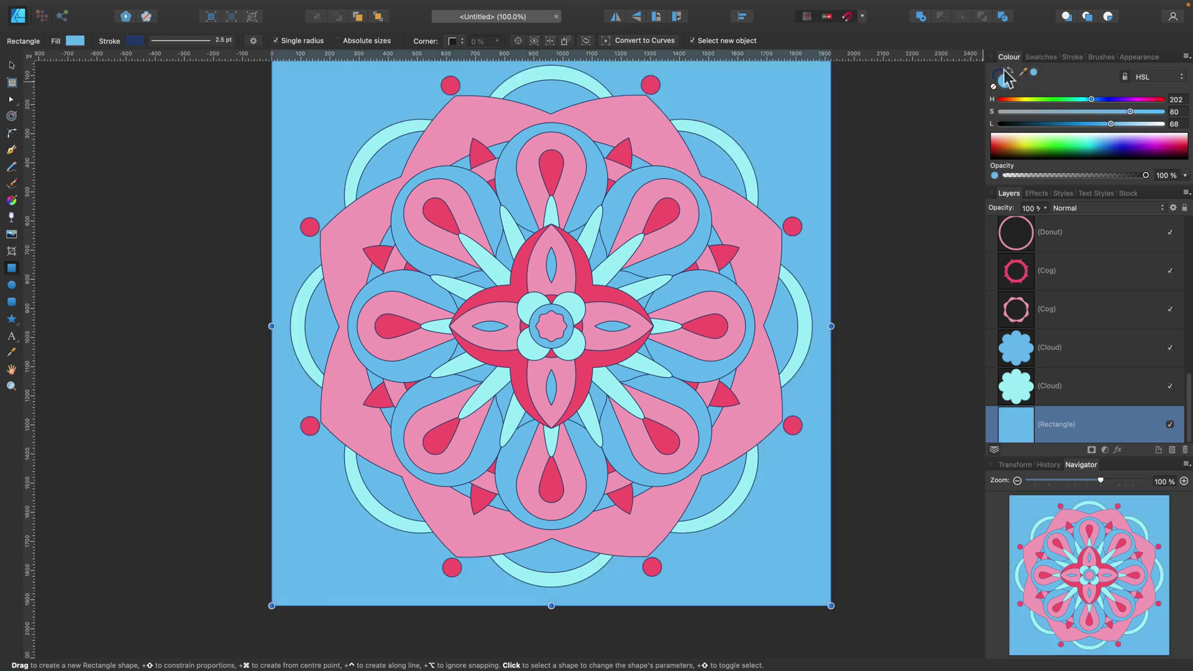
drag(1089, 125, 1038, 126)
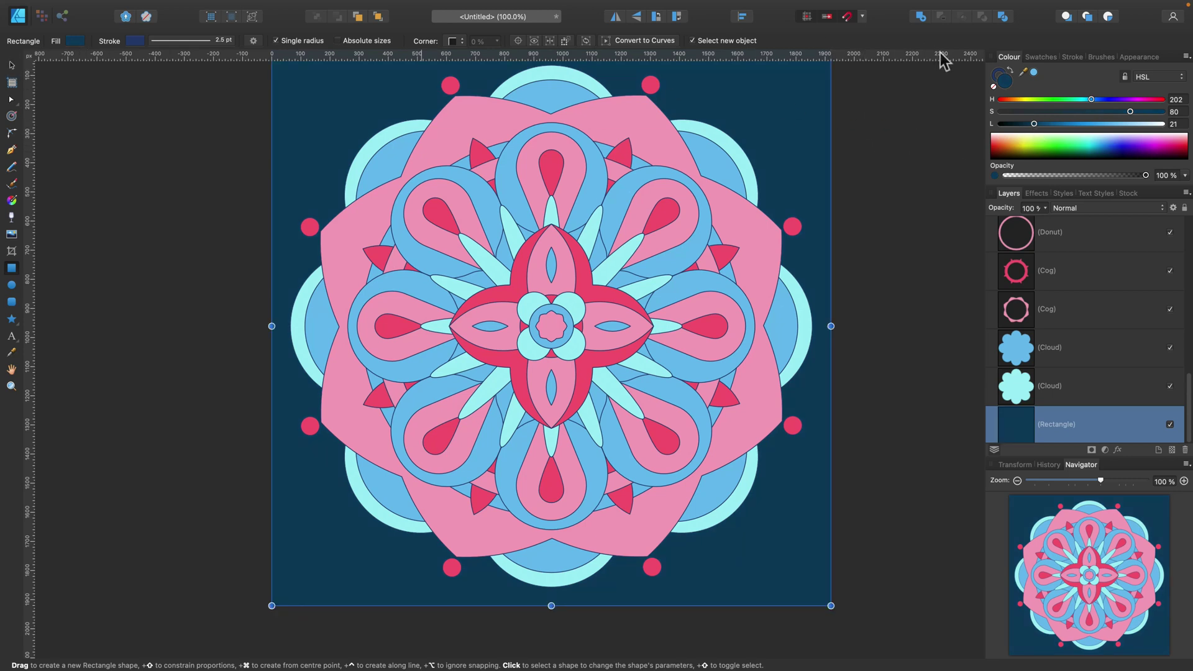
- Set the rectangle's stroke to None, deselect it and fit the whole page in view
click(998, 71)
click(994, 86)
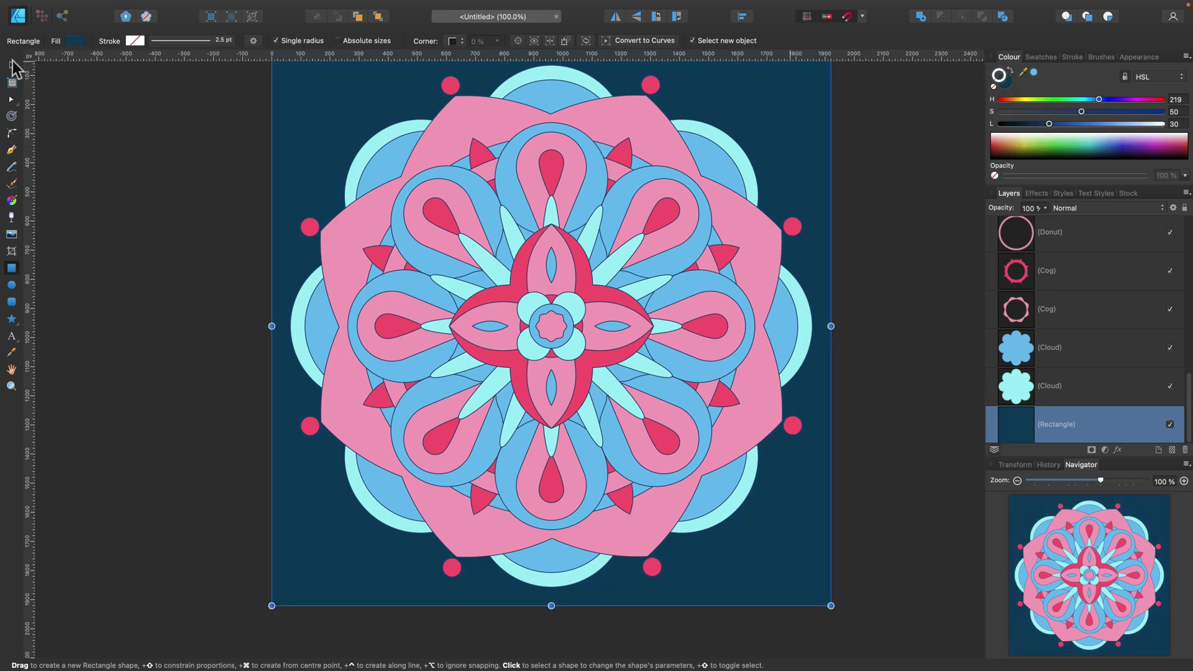
click(11, 65)
click(180, 97)
key(super+0)
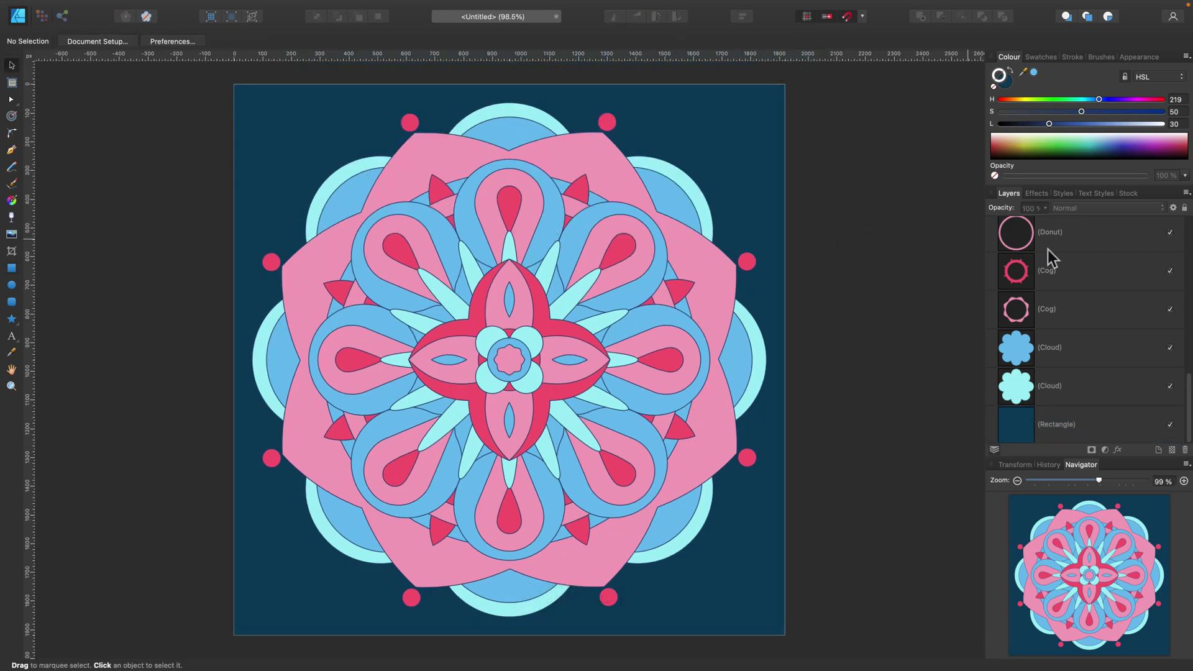
scroll(1080, 300, up, 5)
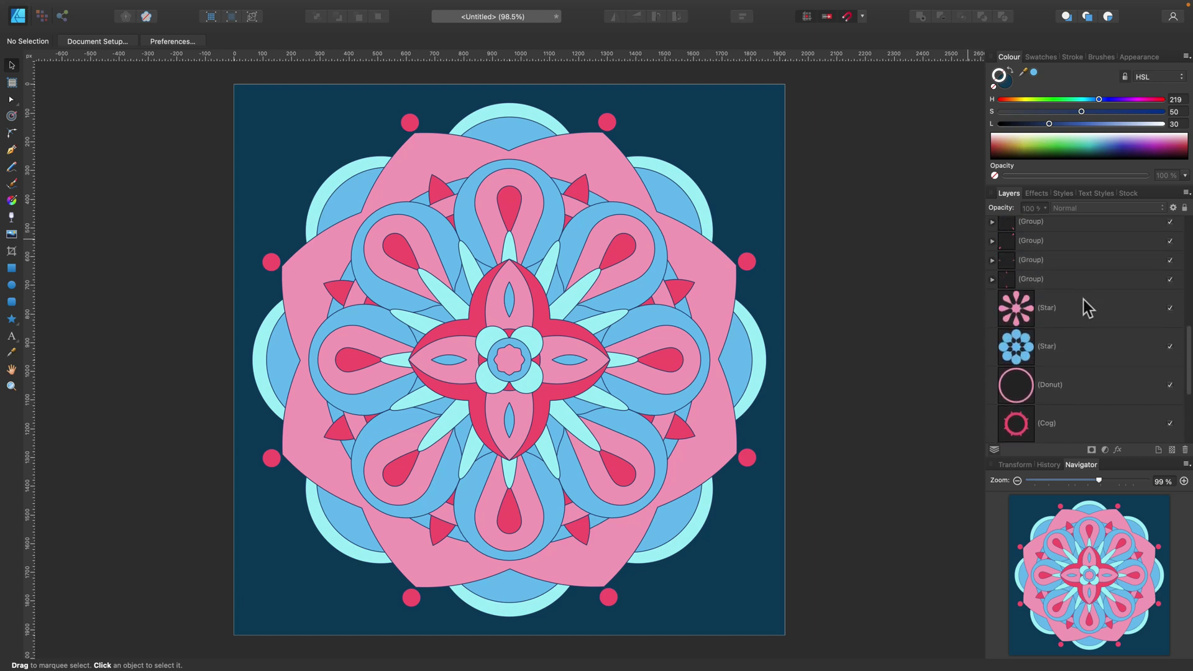
scroll(1083, 304, up, 8)
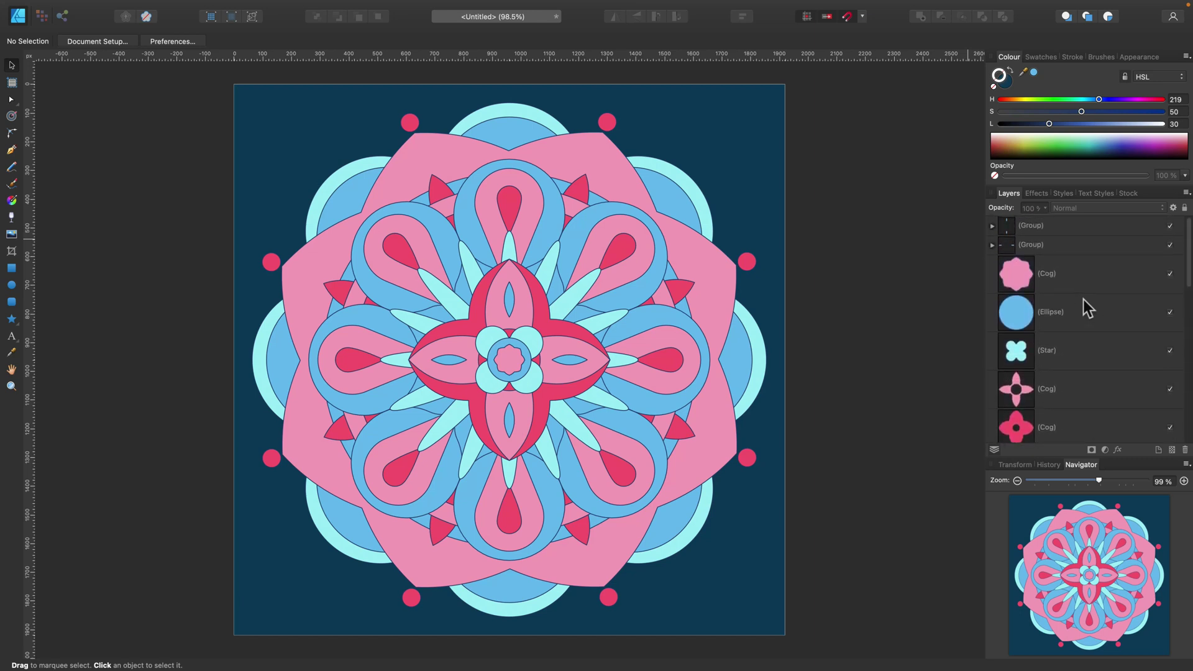